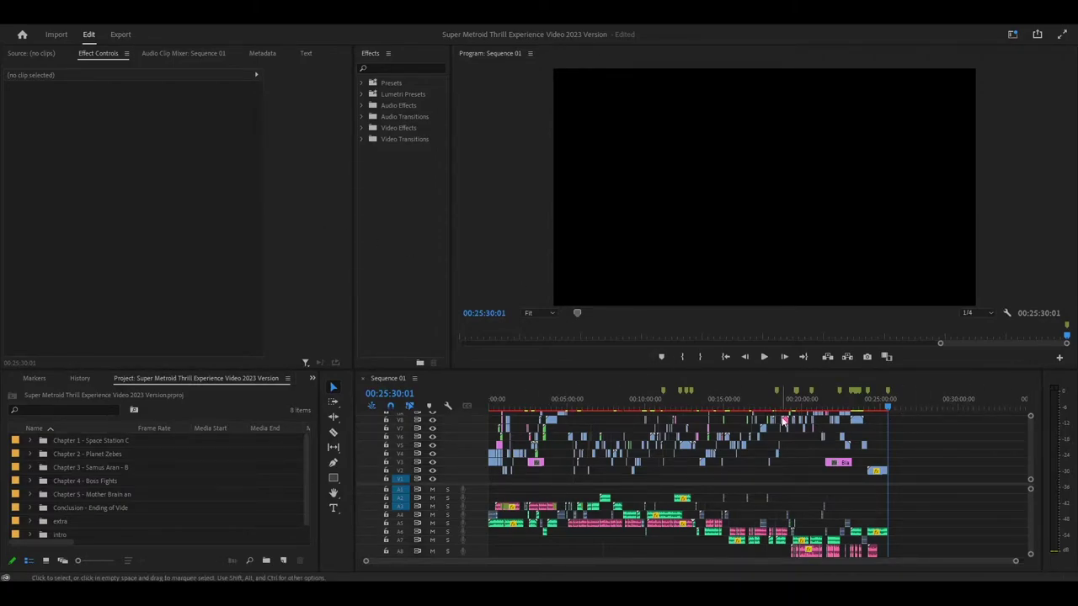
# - Look through the project's chapter bins and examine the subfolders inside the Chapter 1 bin
pyautogui.scroll(-1, 115, 483)
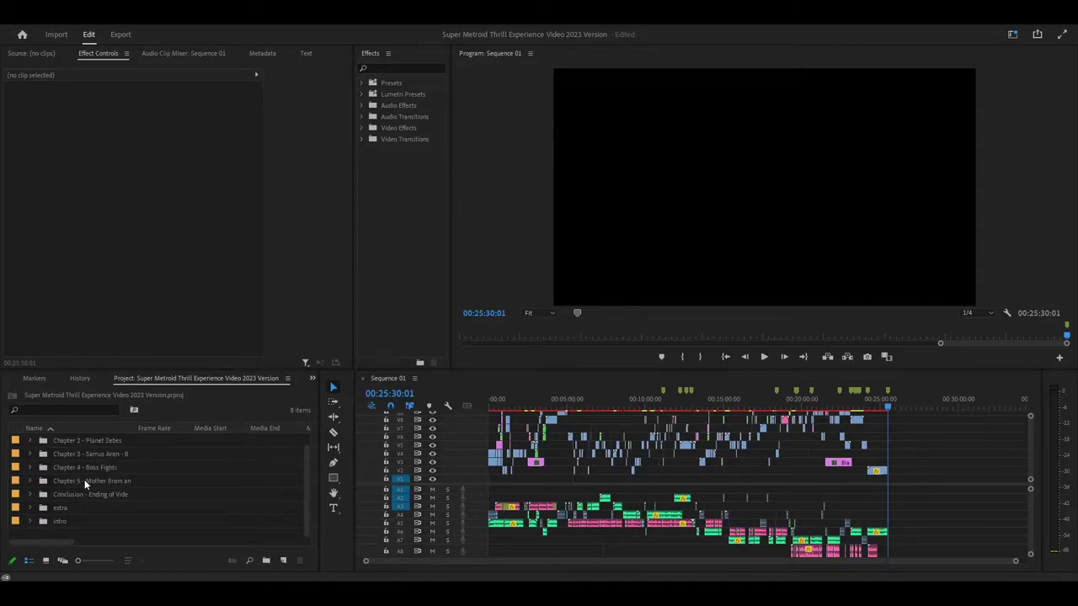
pyautogui.scroll(1, 118, 480)
pyautogui.scroll(-1, 137, 494)
pyautogui.scroll(1, 30, 470)
pyautogui.click(29, 442)
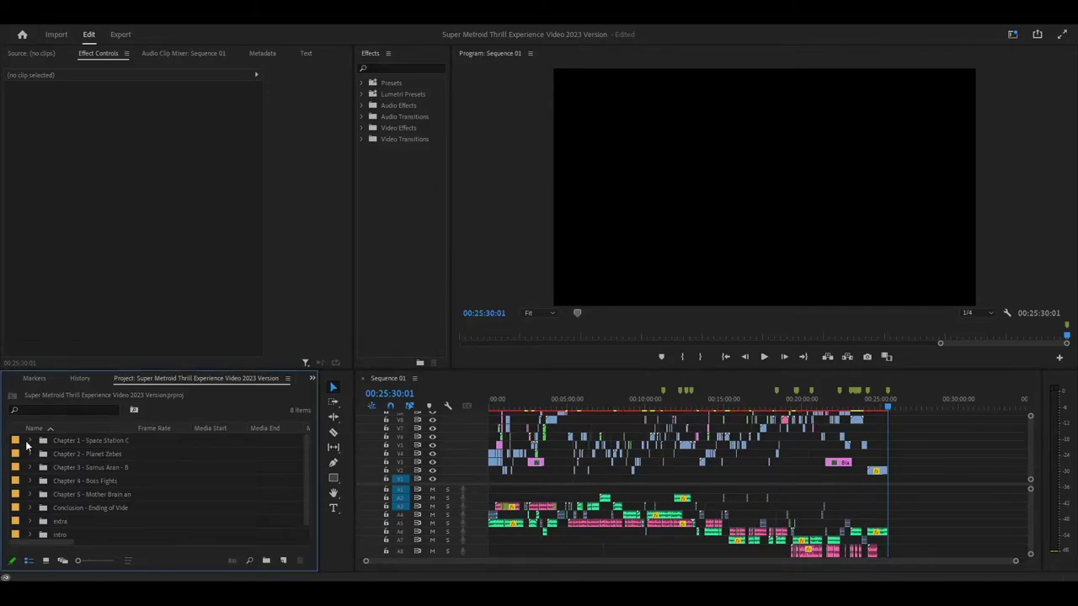
pyautogui.scroll(-1, 34, 454)
pyautogui.scroll(1, 84, 467)
pyautogui.scroll(-1, 82, 495)
pyautogui.scroll(1, 75, 500)
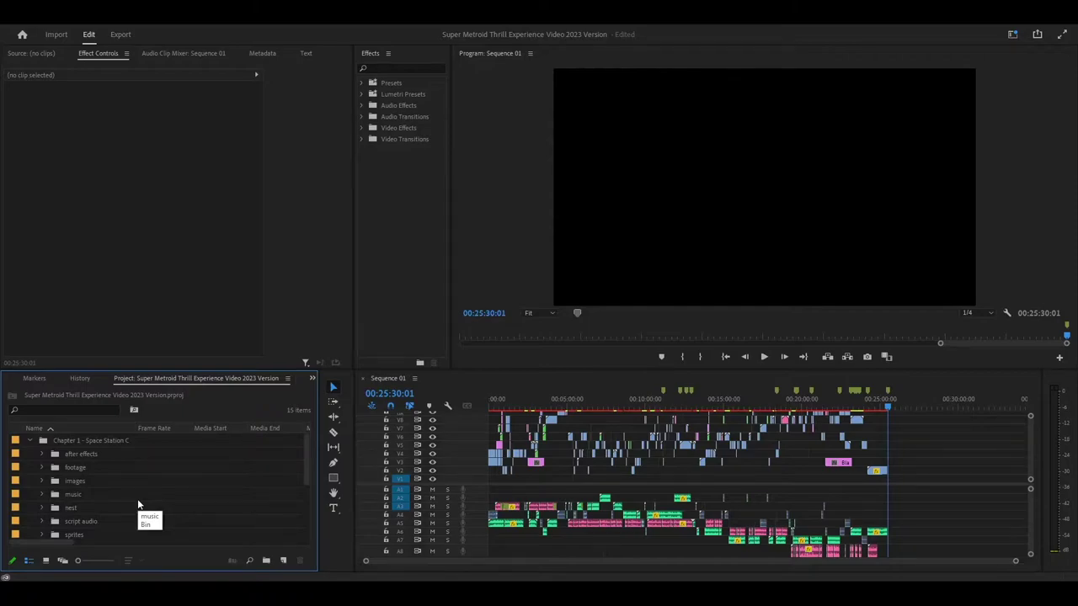
pyautogui.click(30, 440)
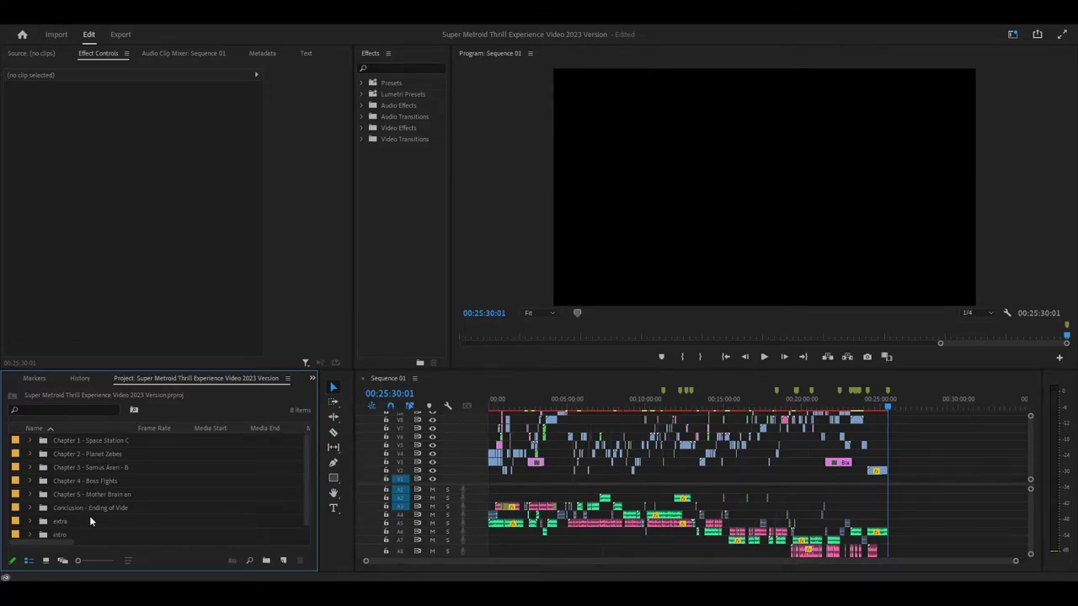
# - Check the Conclusion bin, reopen the Chapter 1 bin and look over the files in its images bin
pyautogui.click(30, 508)
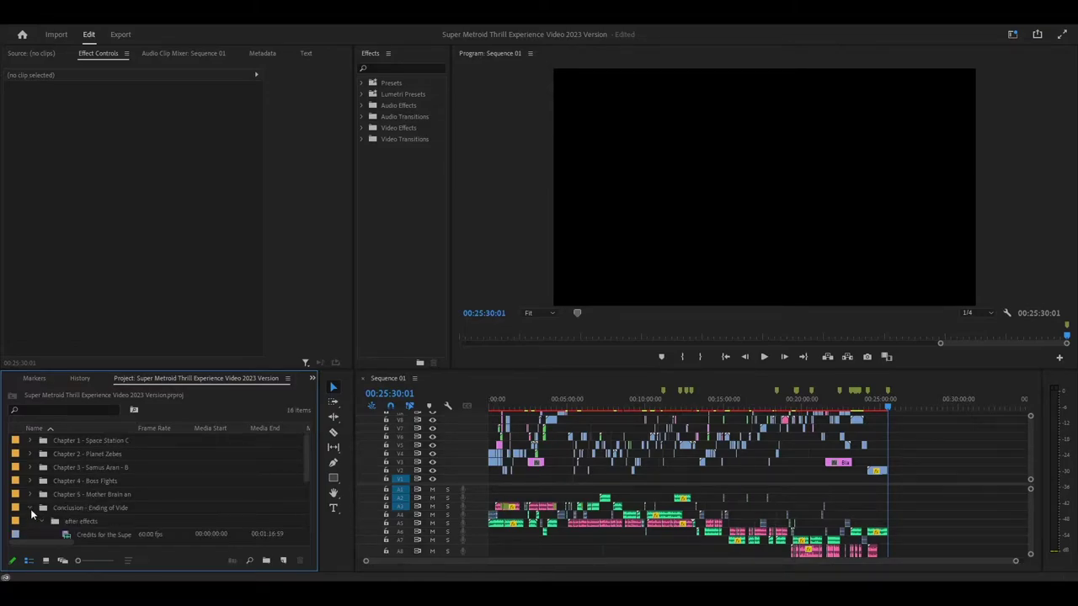
pyautogui.click(30, 509)
pyautogui.click(30, 441)
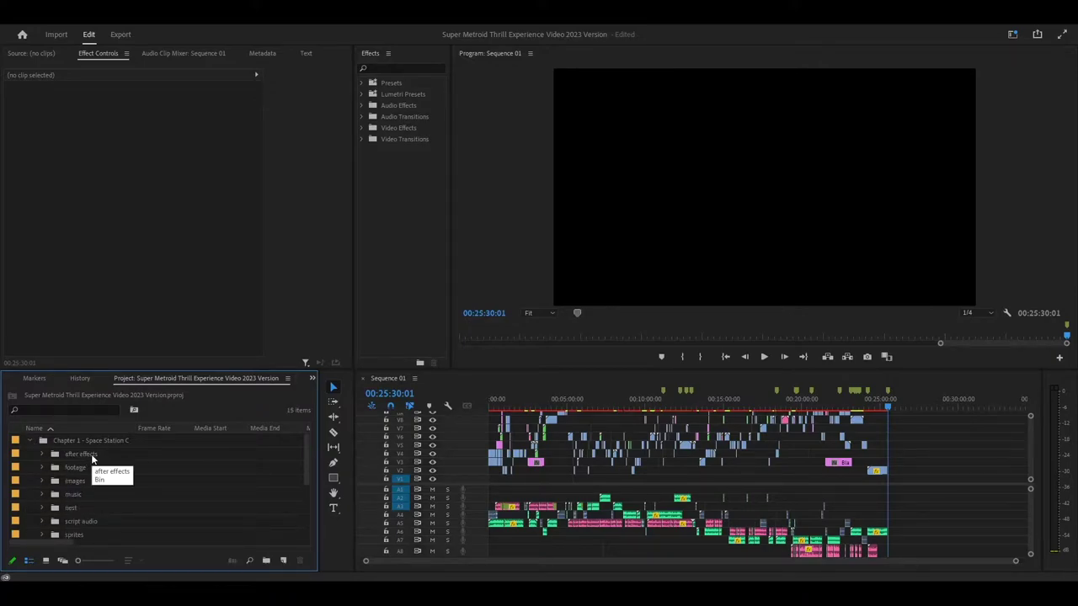
pyautogui.click(42, 480)
pyautogui.click(109, 495)
pyautogui.click(109, 508)
pyautogui.click(98, 496)
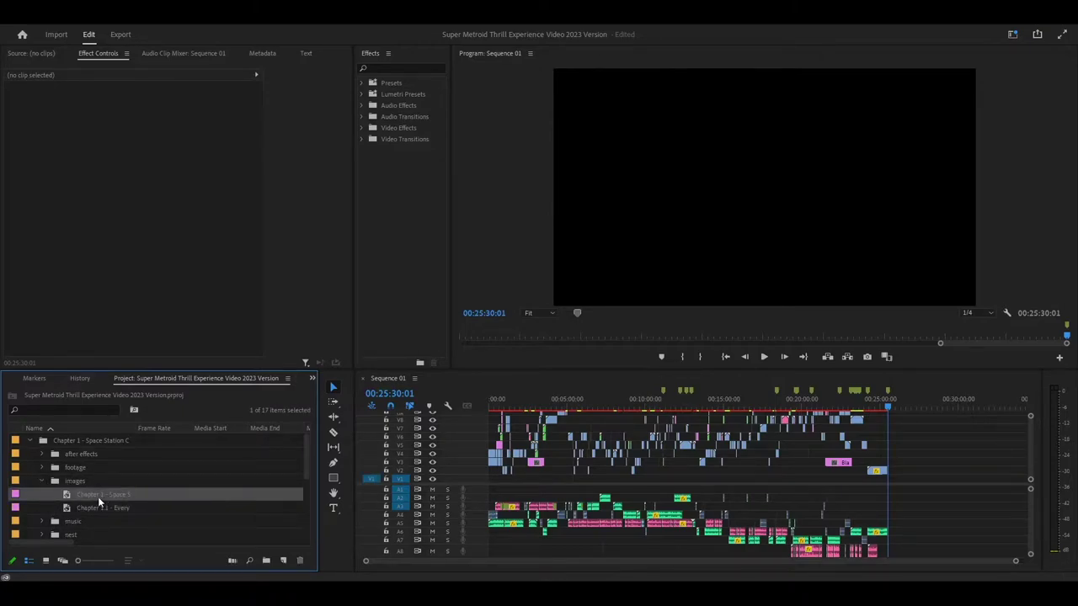
pyautogui.click(40, 481)
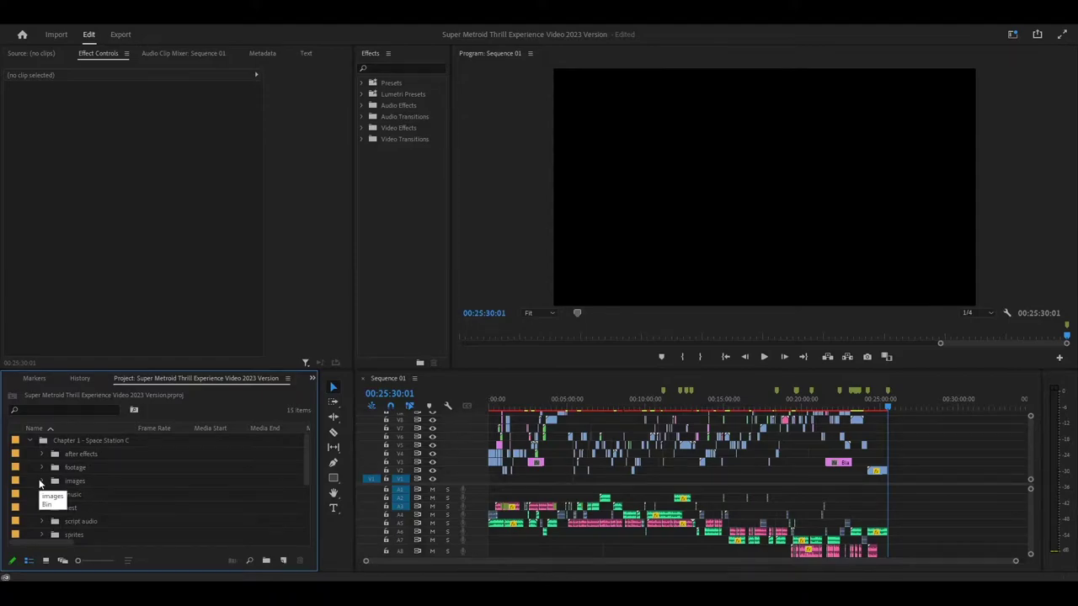
# - Examine the contents of the music, nest, script audio and sprites bins inside the Chapter 1 bin
pyautogui.click(40, 494)
pyautogui.click(38, 492)
pyautogui.scroll(-1, 43, 494)
pyautogui.click(41, 493)
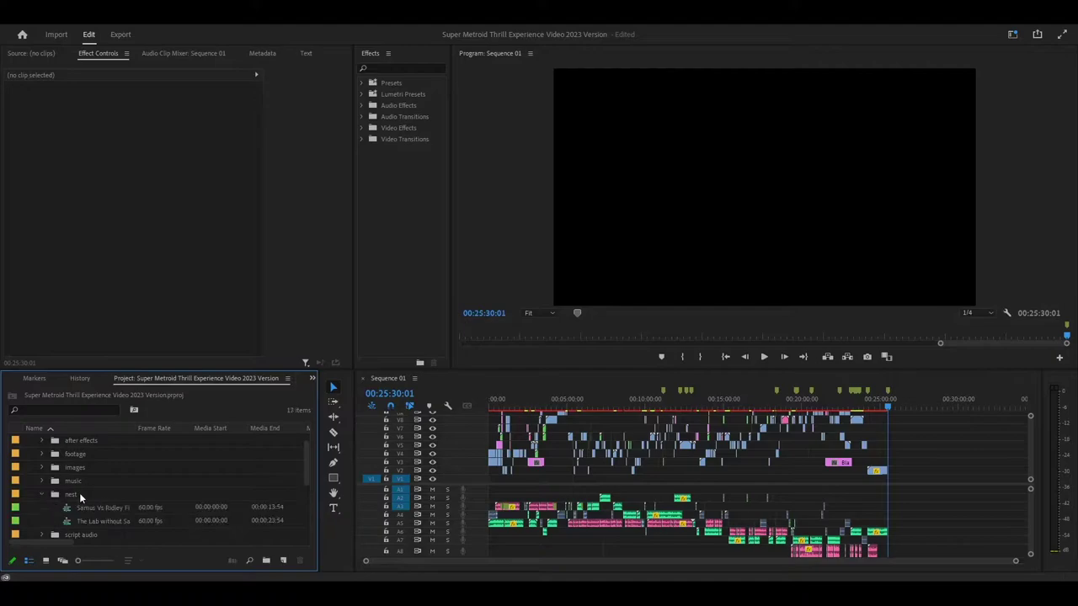
pyautogui.scroll(-3, 90, 507)
pyautogui.scroll(2, 92, 507)
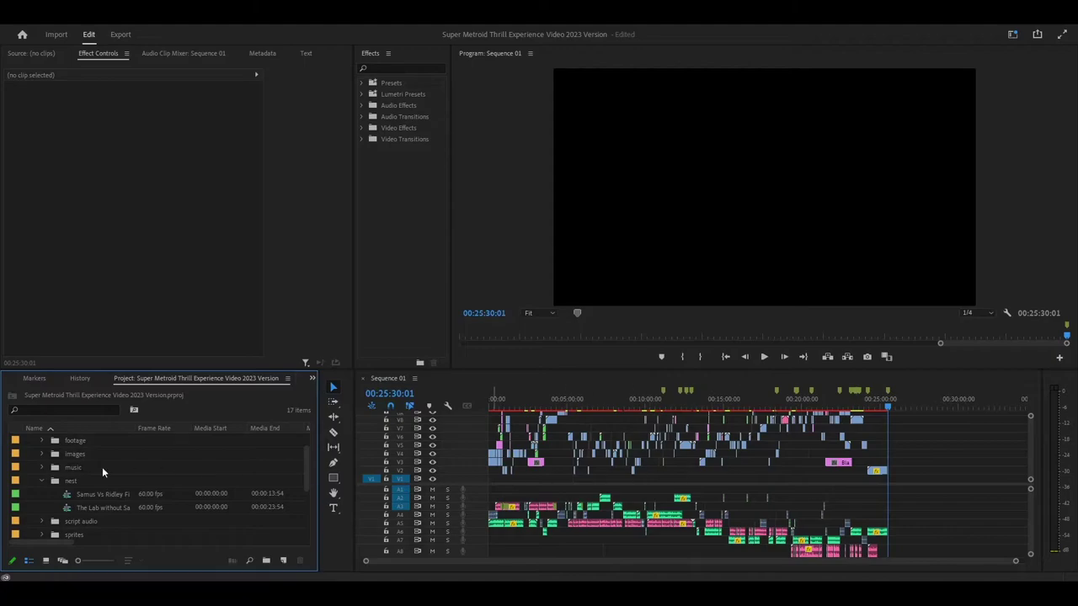
pyautogui.click(39, 481)
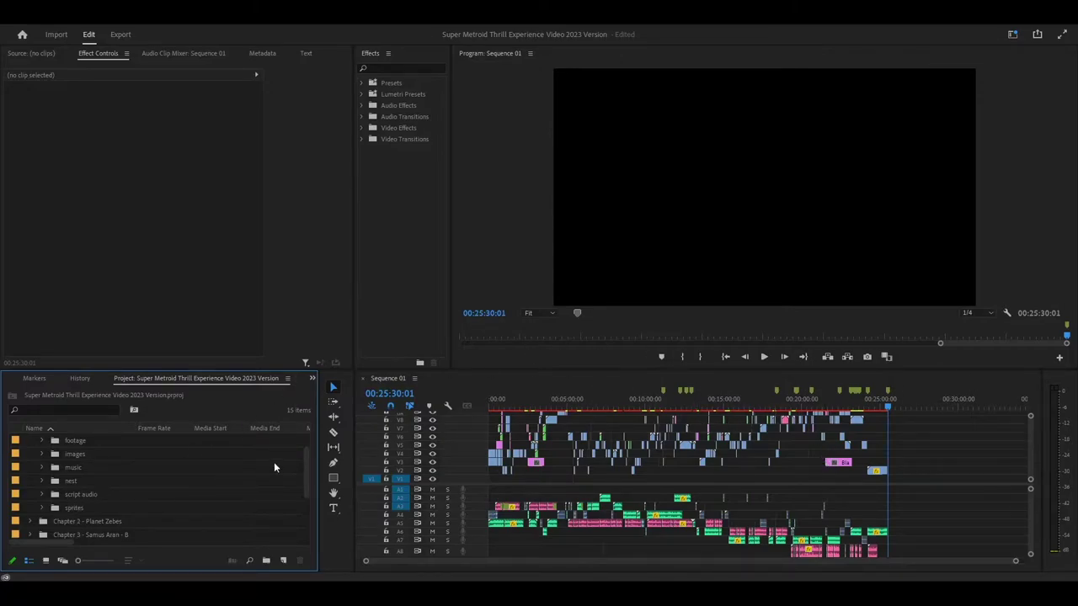
pyautogui.click(42, 507)
pyautogui.click(42, 508)
pyautogui.click(42, 508)
pyautogui.click(42, 497)
# - Scrub Sequence 01 from the end credits back to the beginning to review the edit
pyautogui.click(882, 406)
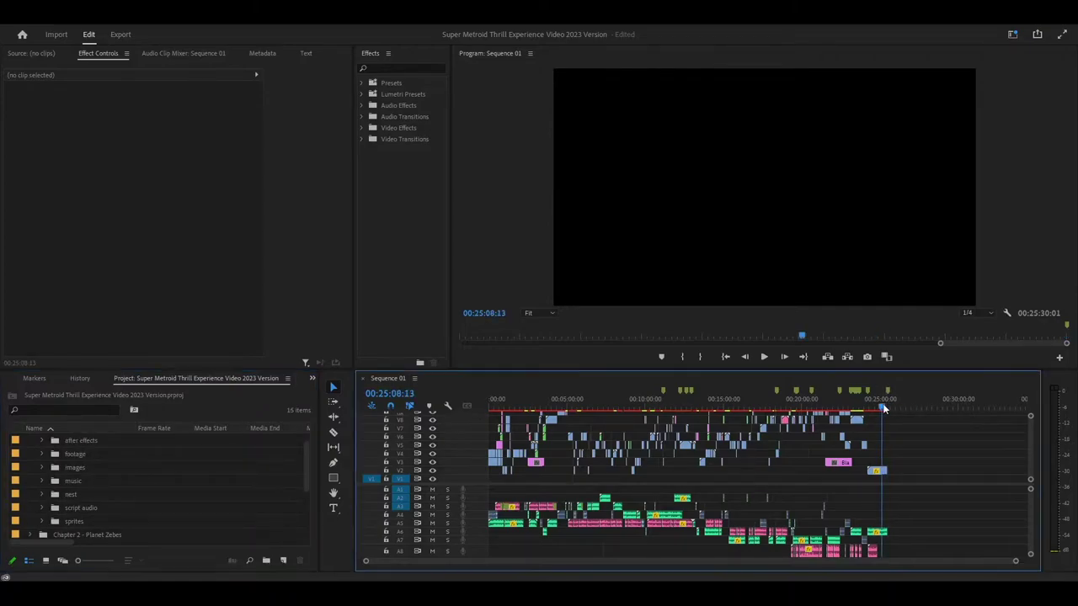
pyautogui.moveTo(883, 408); pyautogui.dragTo(876, 410)
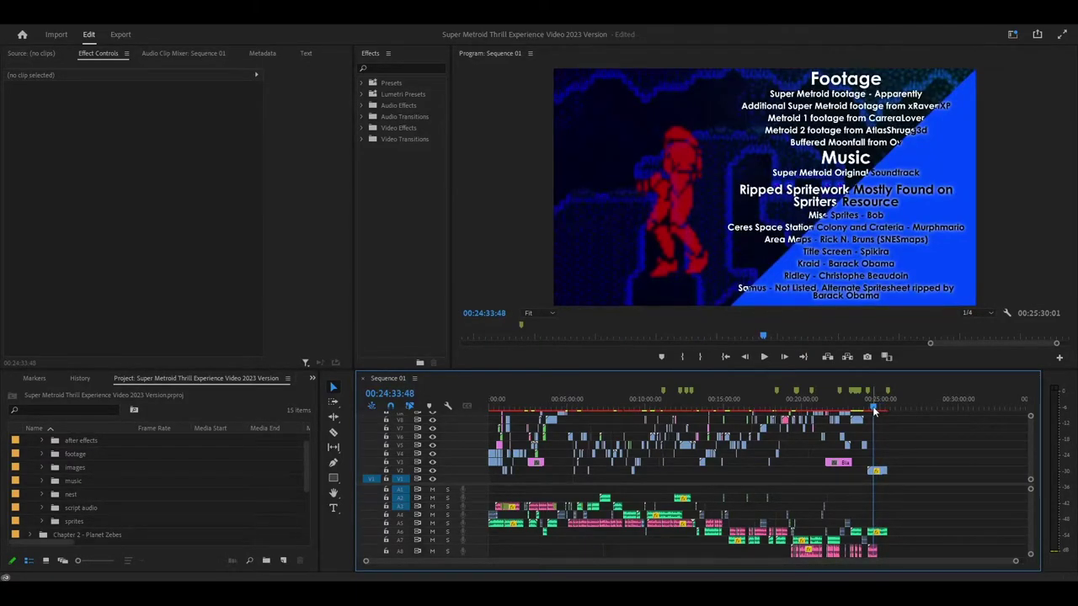
pyautogui.moveTo(874, 411); pyautogui.dragTo(489, 416)
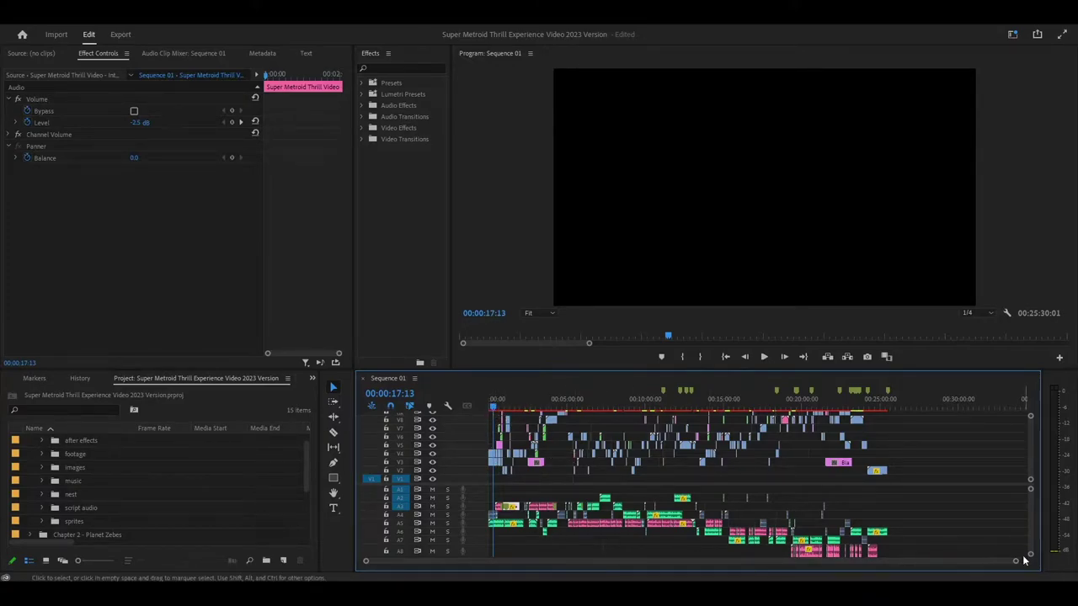
# - Enlarge the timeline area, move the playhead to 00:00:42:43 and open the nested sequence The Pile of SM Videos
pyautogui.scroll(5, 894, 565)
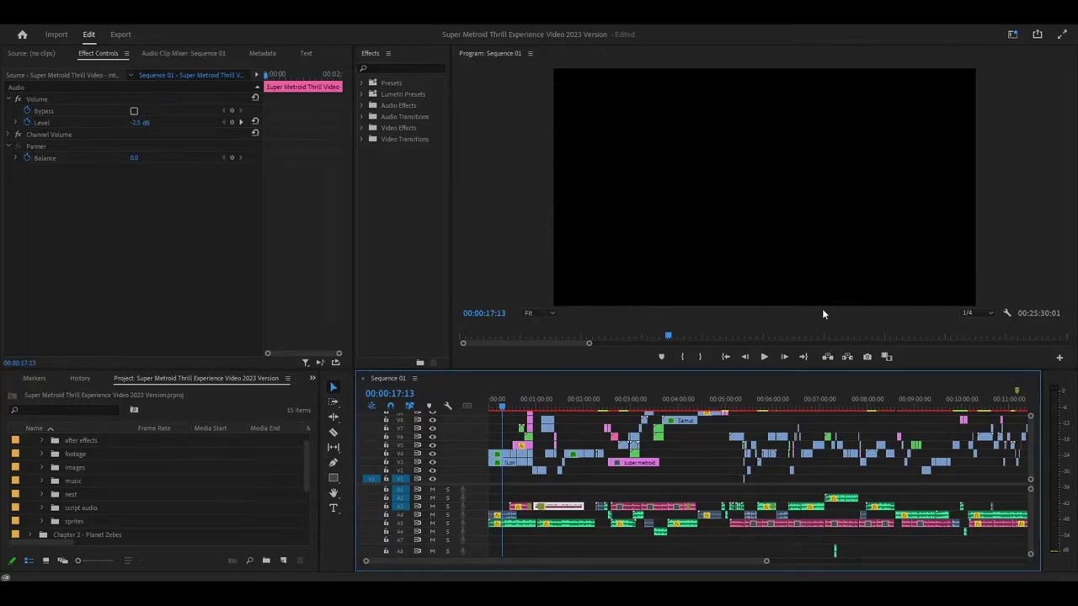
pyautogui.moveTo(745, 371); pyautogui.dragTo(743, 353)
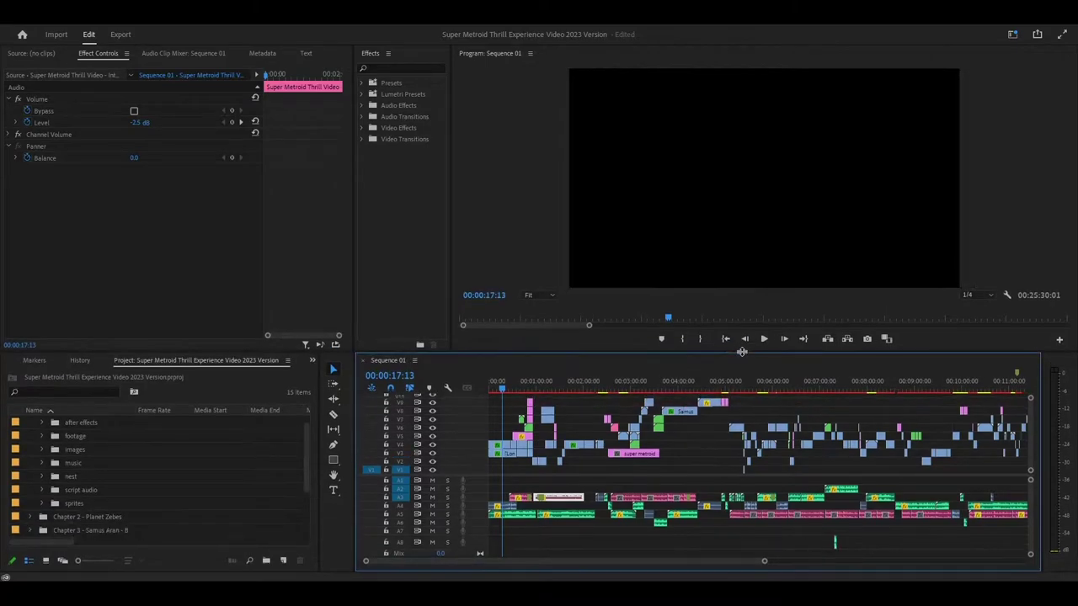
pyautogui.moveTo(501, 389); pyautogui.dragTo(522, 387)
pyautogui.click(522, 425)
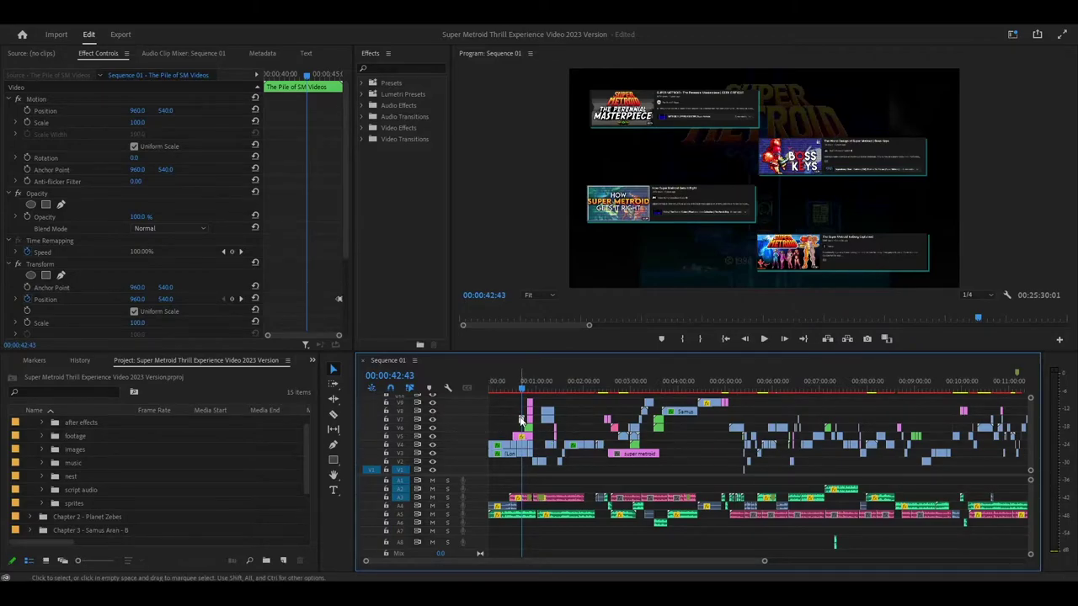
pyautogui.doubleClick(521, 419)
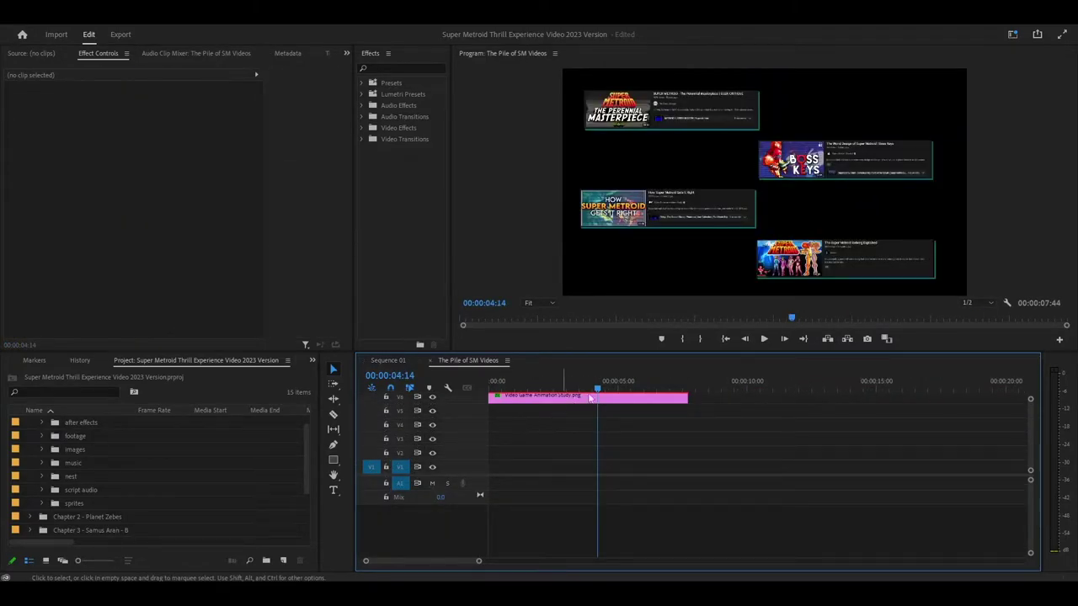
# - Move the playhead to 00:00:00:13 in the nested sequence and select the geek critique video.png clip
pyautogui.moveTo(766, 420); pyautogui.dragTo(606, 459)
pyautogui.click(709, 446)
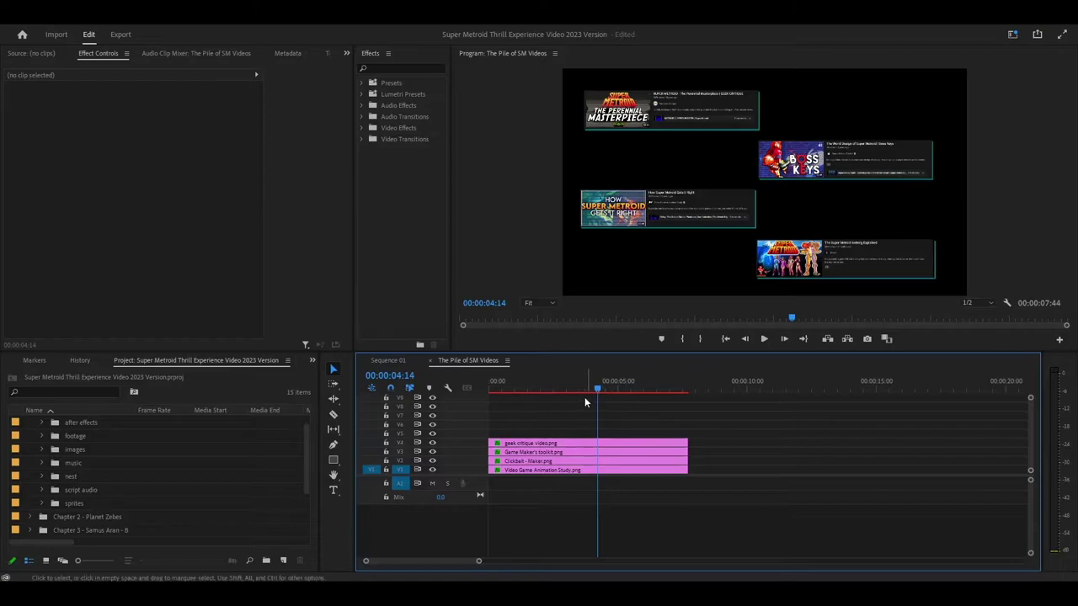
pyautogui.moveTo(599, 387); pyautogui.dragTo(475, 387)
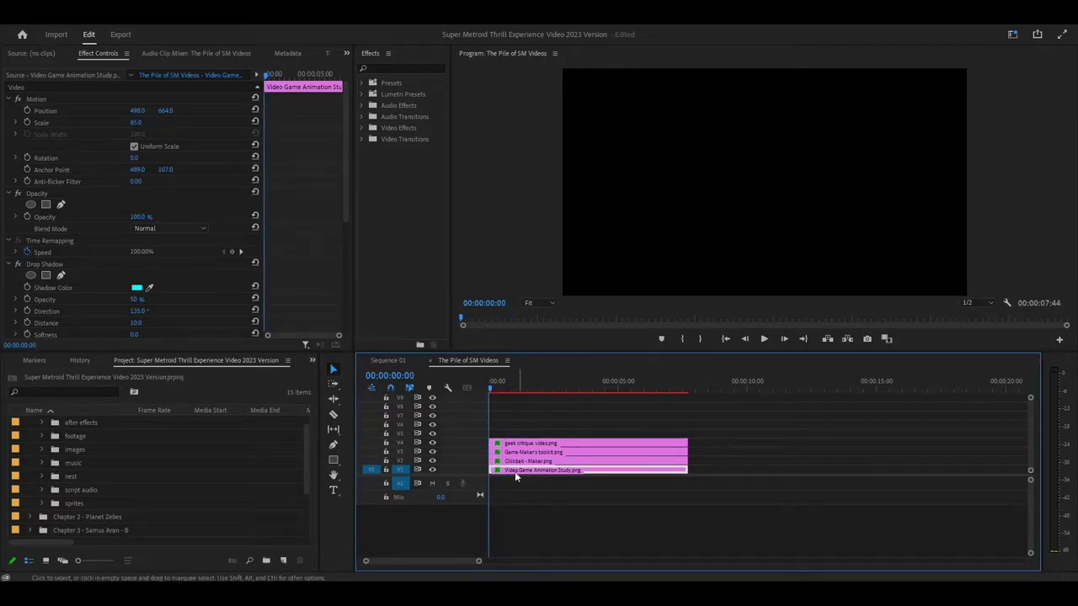
pyautogui.click(493, 388)
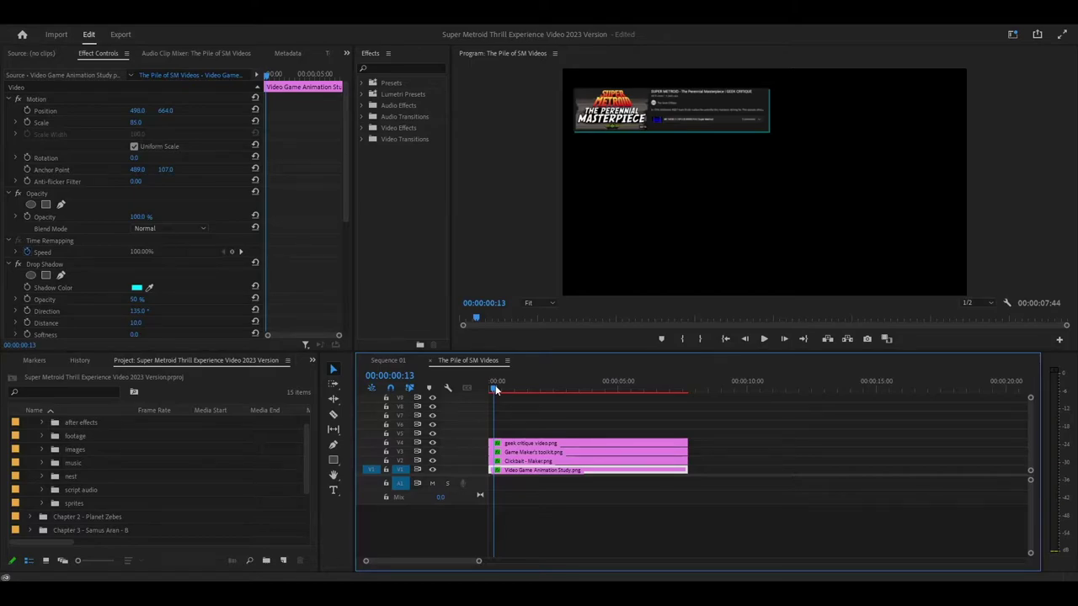
pyautogui.click(539, 442)
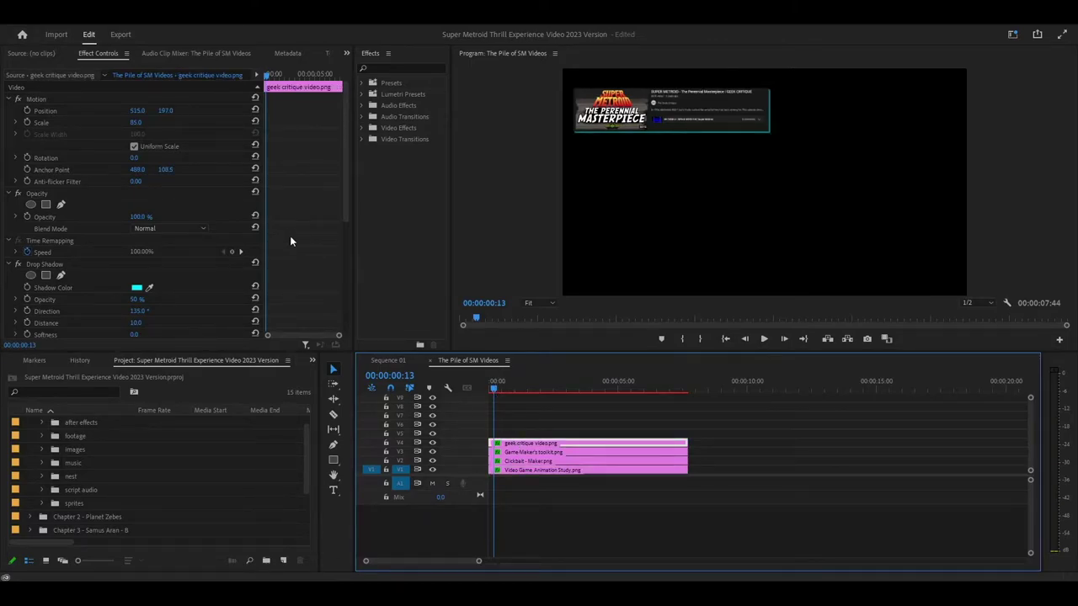
# - Collapse the clip's Motion, Opacity and Drop Shadow settings and select its Transform effect
pyautogui.scroll(-3, 289, 242)
pyautogui.scroll(3, 289, 241)
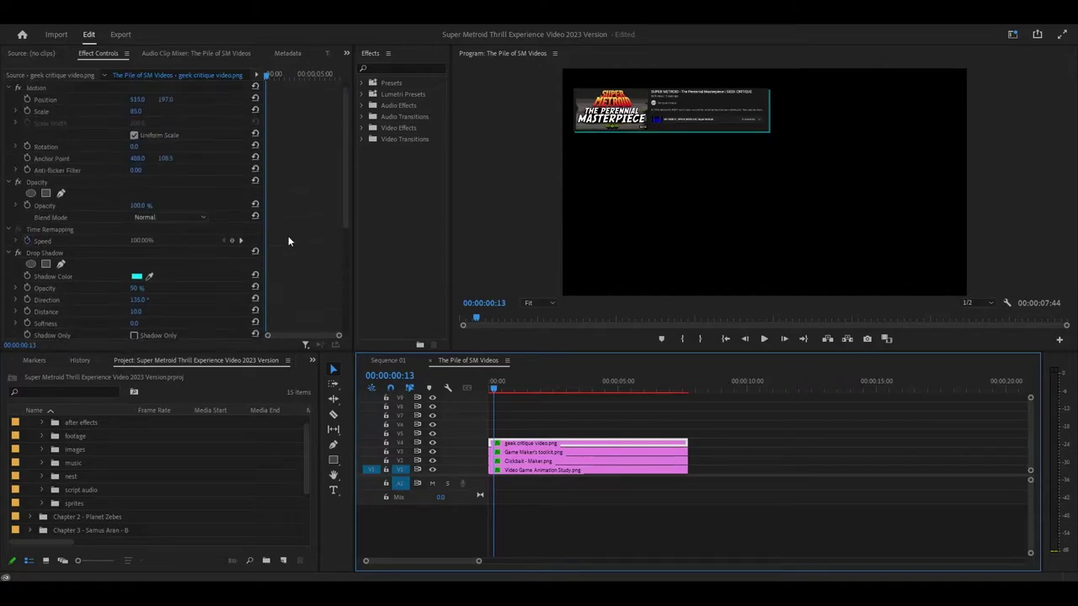
pyautogui.click(7, 101)
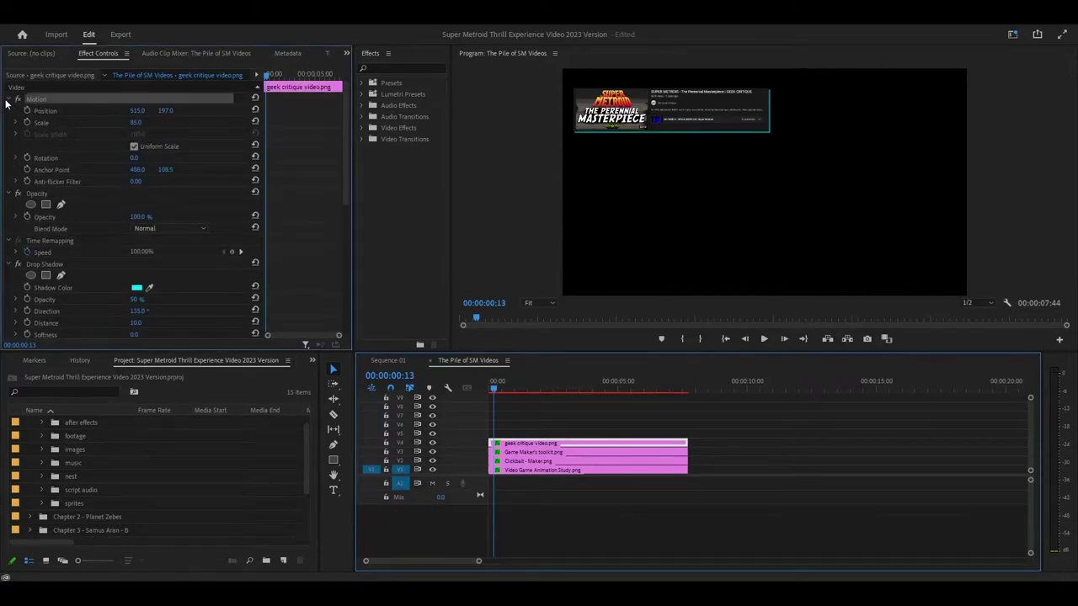
pyautogui.click(6, 101)
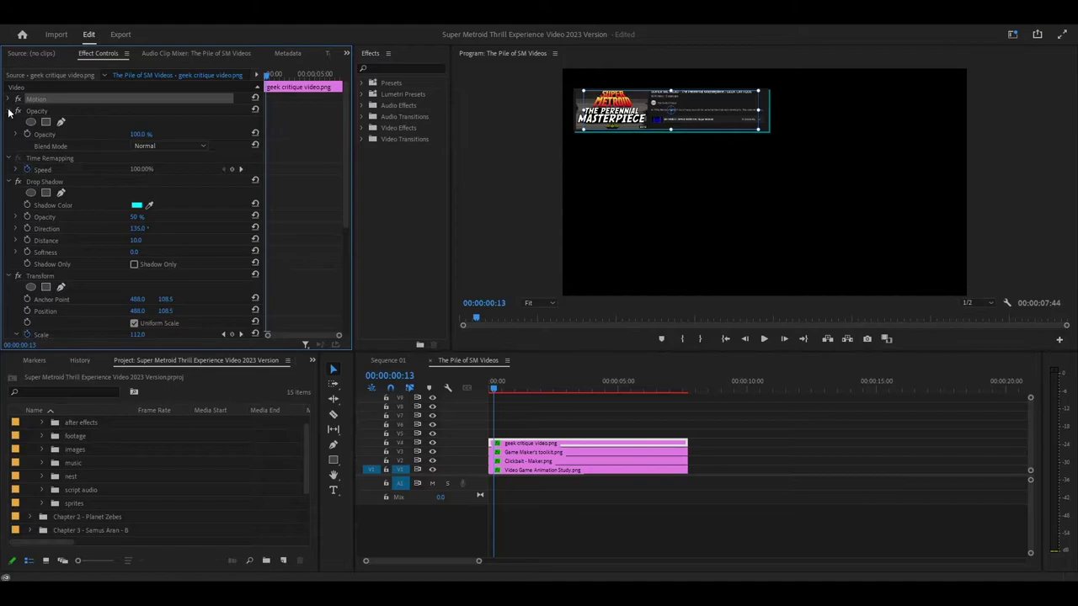
pyautogui.click(9, 111)
pyautogui.click(9, 147)
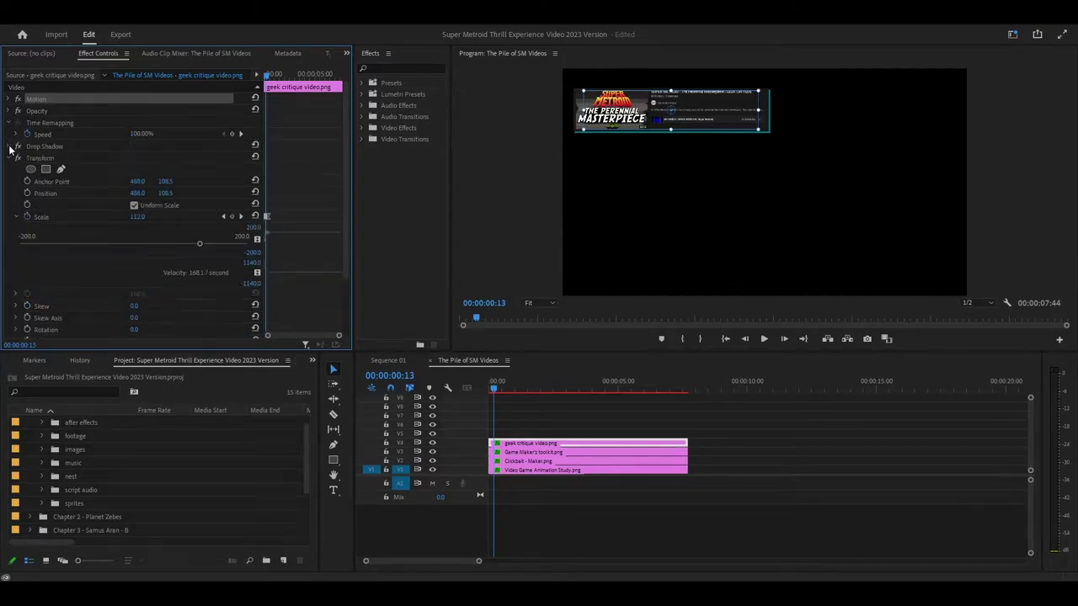
pyautogui.click(73, 158)
# - Search the effects library for "transf"
pyautogui.click(417, 67)
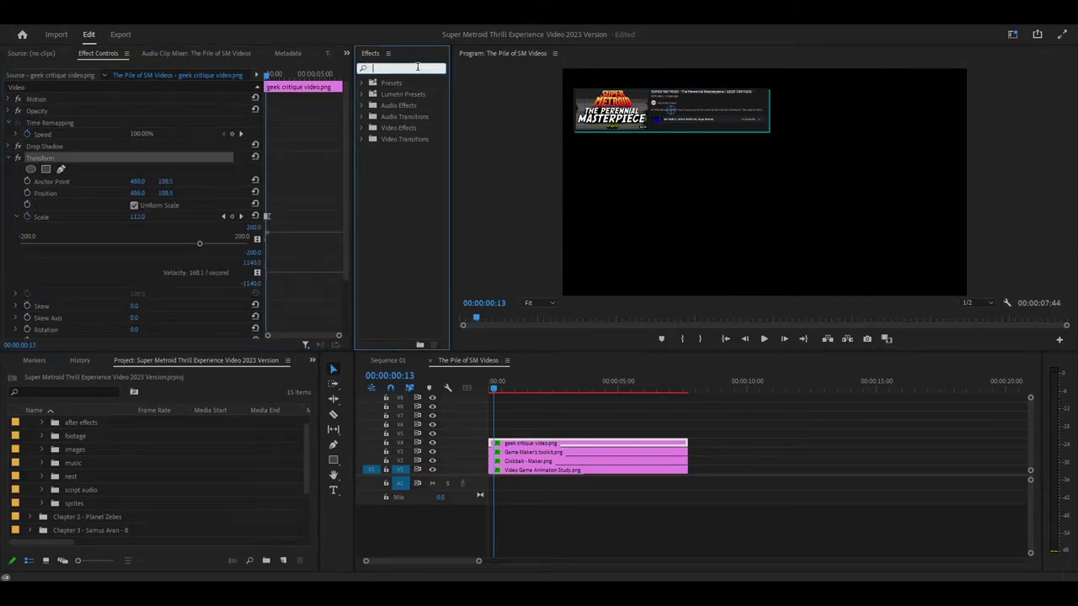
pyautogui.write('tran')
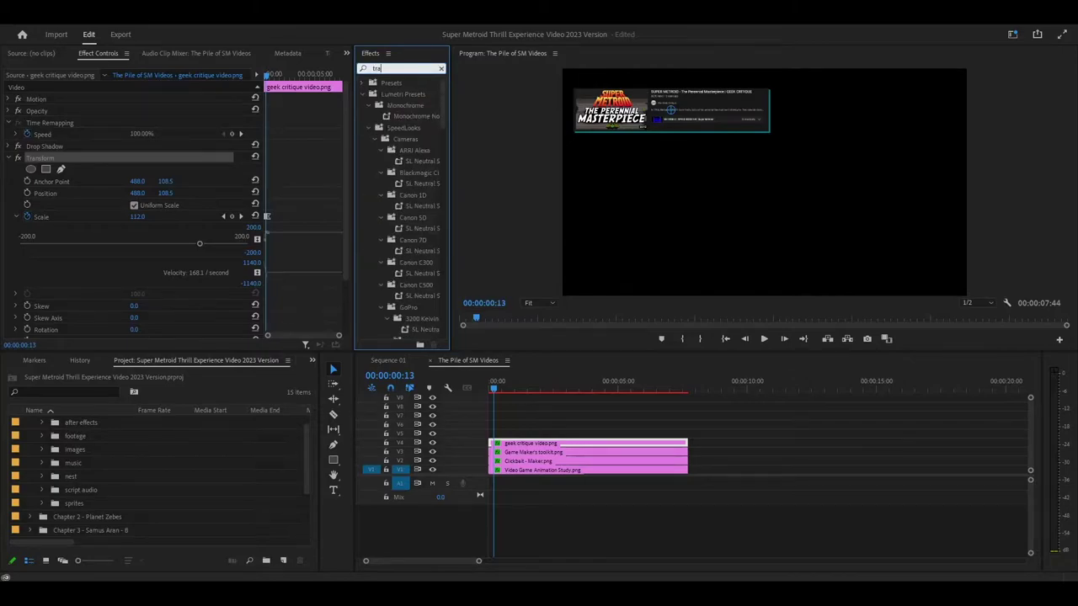
pyautogui.write('sf')
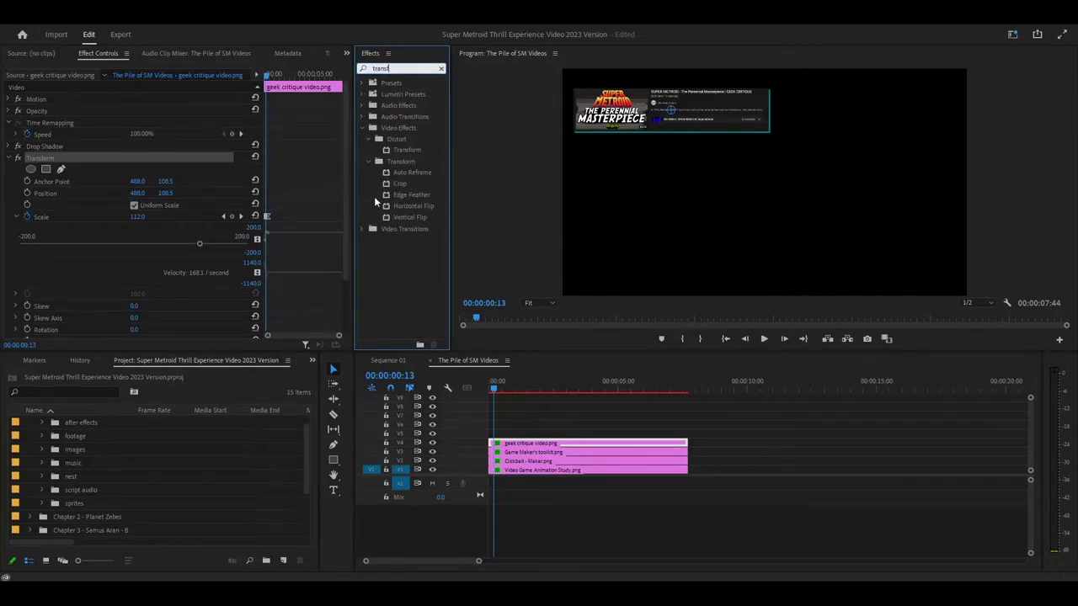
# - Stretch the keyframe view and scrub the Transform scale animation from the clip's start to 00:00:00:06
pyautogui.moveTo(340, 335); pyautogui.dragTo(315, 335)
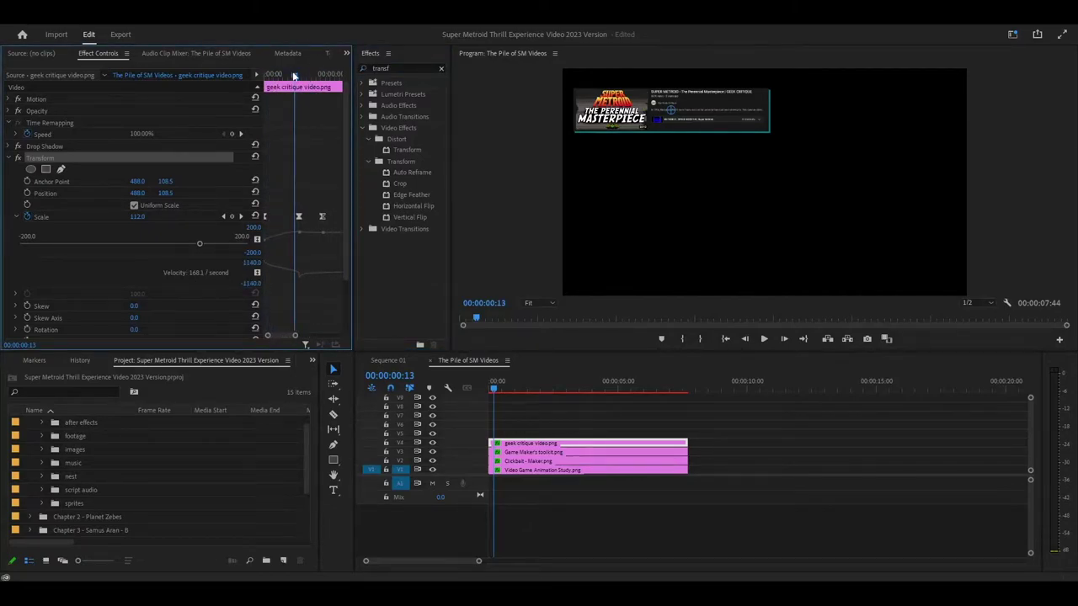
pyautogui.moveTo(294, 75); pyautogui.dragTo(267, 80)
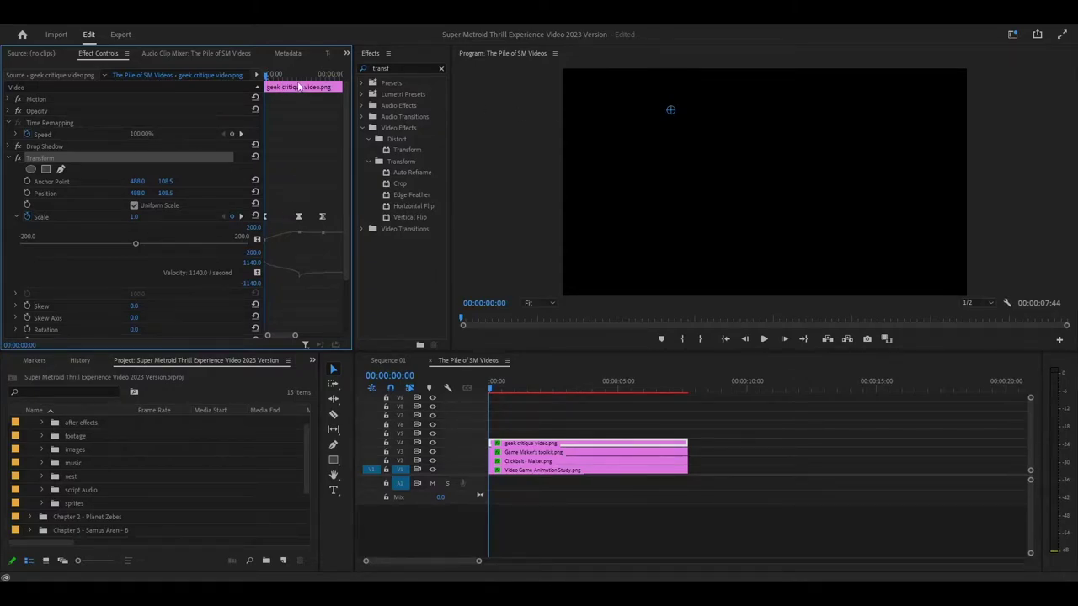
pyautogui.moveTo(262, 78); pyautogui.dragTo(278, 78)
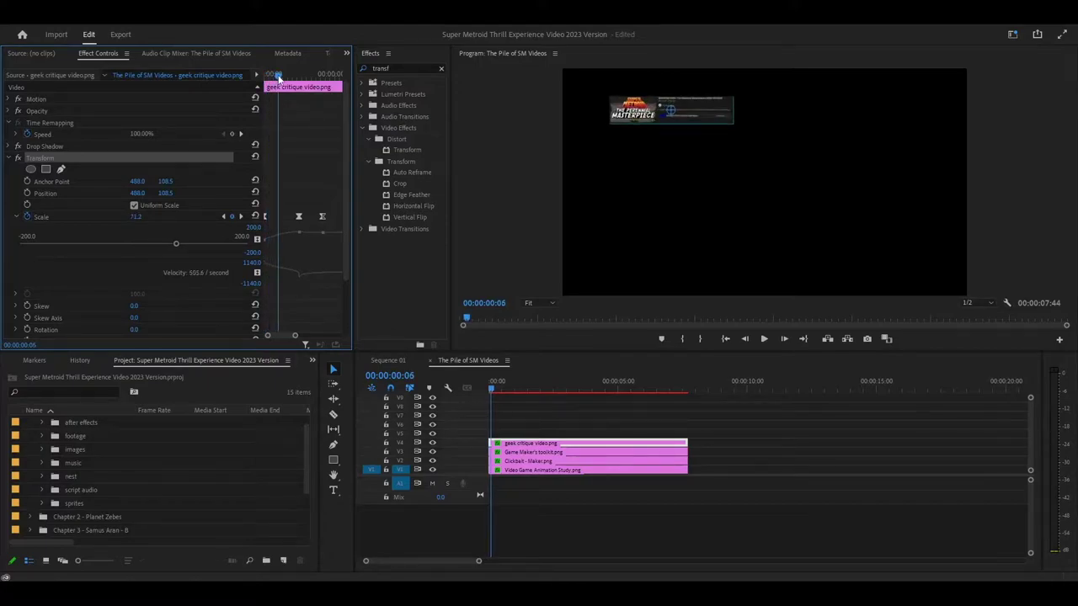
# - Turn off Use Composition's Shutter Angle in the clip's Transform effect
pyautogui.scroll(-3, 215, 309)
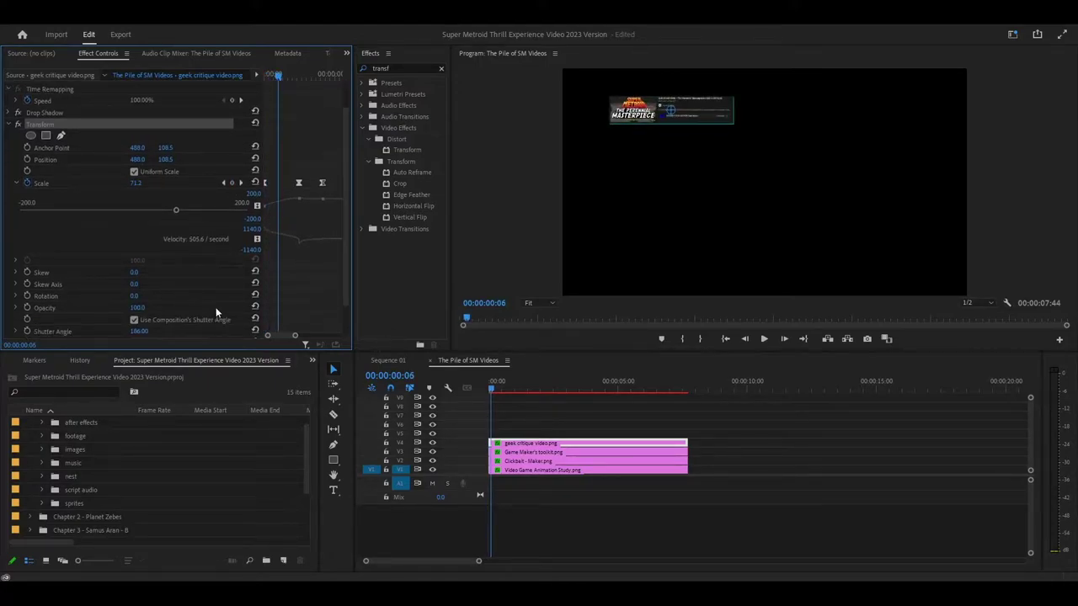
pyautogui.scroll(-1, 216, 311)
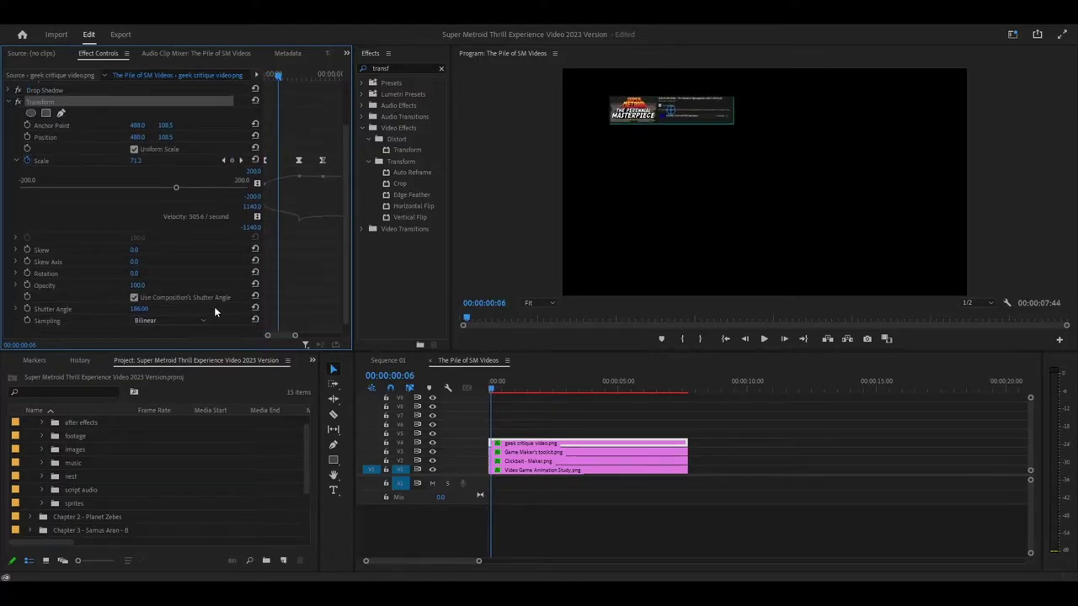
pyautogui.click(133, 298)
pyautogui.click(133, 298)
pyautogui.click(133, 298)
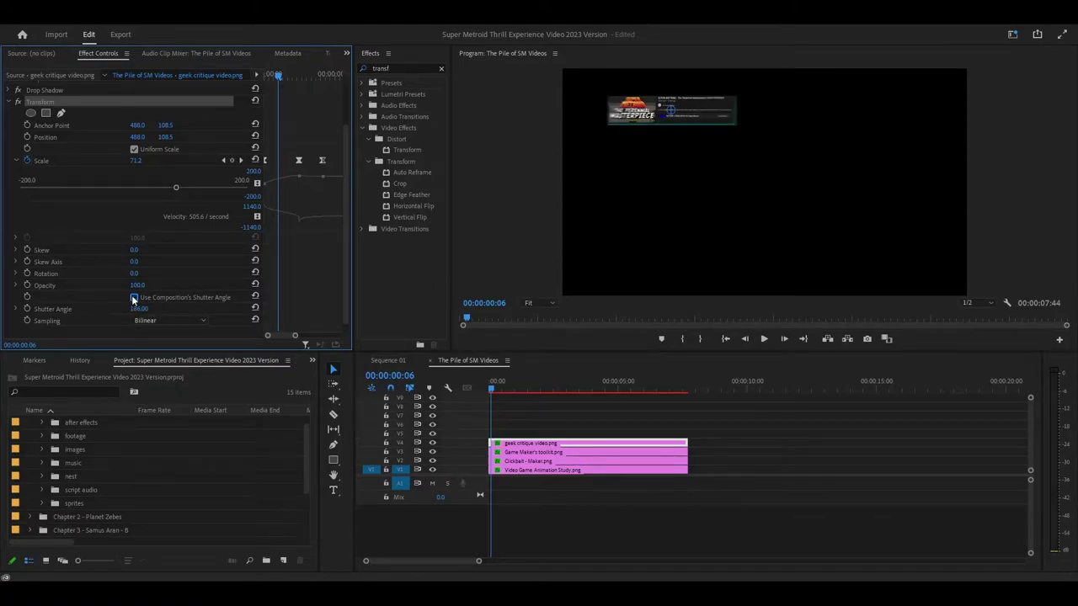
# - Return to the clip's start and turn Use Composition's Shutter Angle back on in the Transform effect
pyautogui.moveTo(281, 75)
pyautogui.mouseDown()
pyautogui.moveTo(267, 78)
pyautogui.moveTo(326, 90)
pyautogui.moveTo(268, 80)
pyautogui.mouseUp()
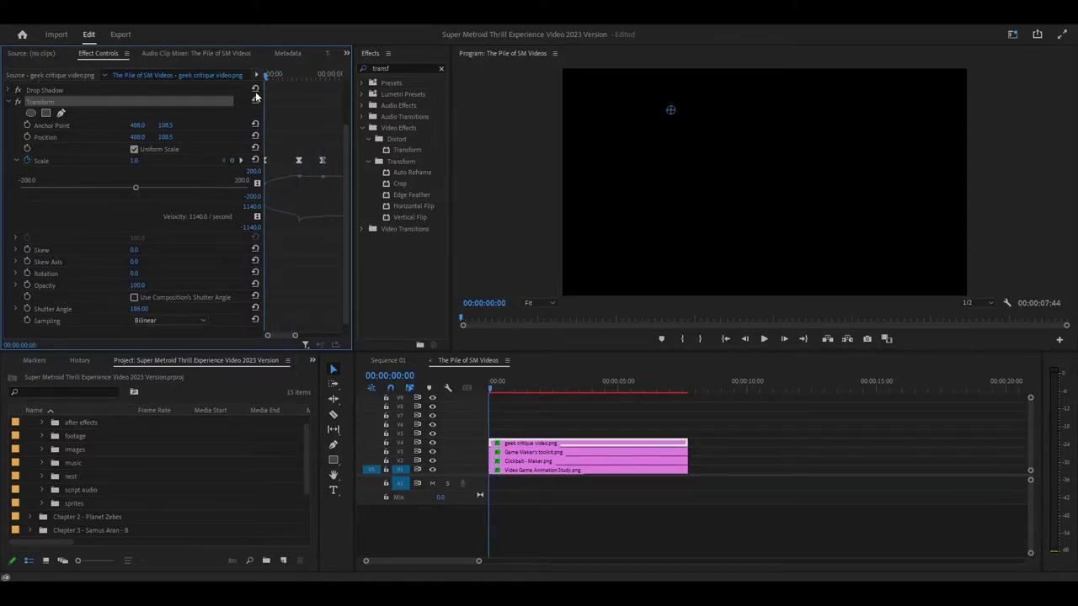
pyautogui.click(133, 299)
pyautogui.click(132, 299)
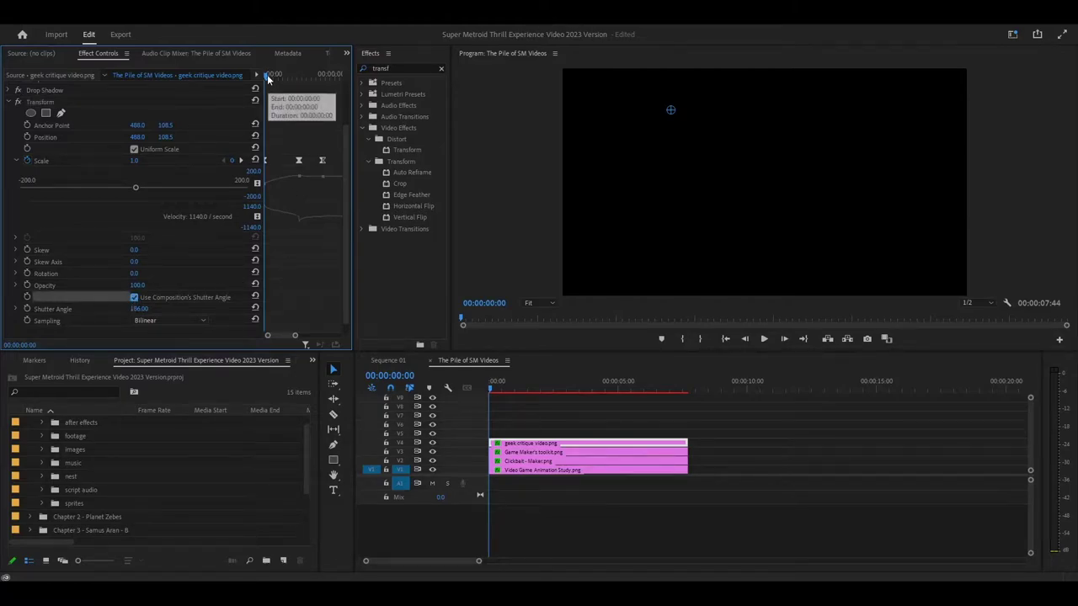
pyautogui.moveTo(268, 78); pyautogui.dragTo(241, 106)
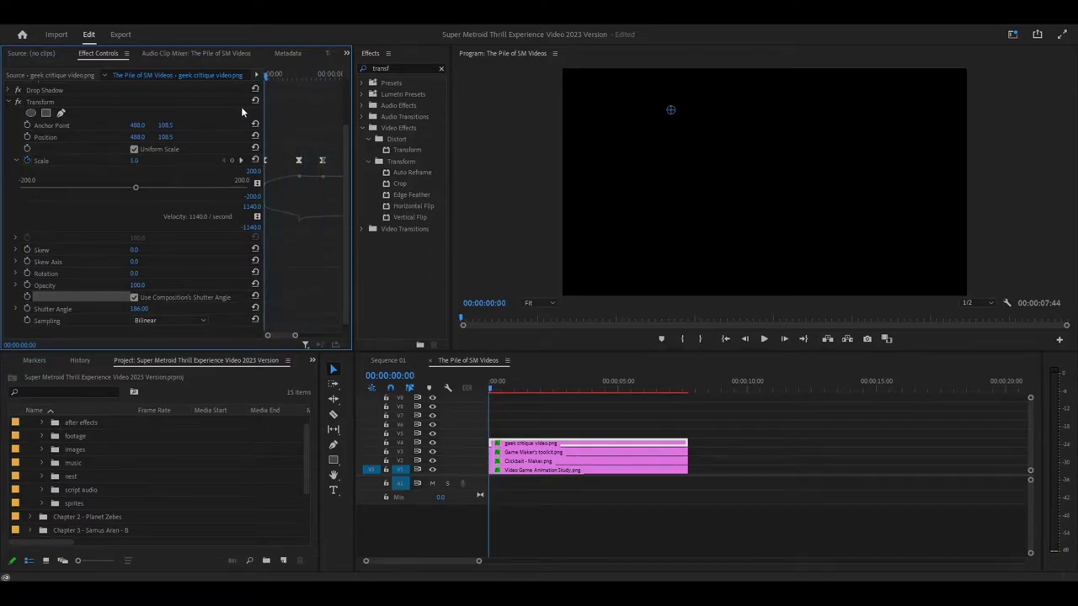
# - Examine the Transform scale keyframes and the middle keyframe's options, scrubbing the pop-in from the clip's start to 00:00:00:30
pyautogui.click(299, 179)
pyautogui.moveTo(266, 78)
pyautogui.mouseDown()
pyautogui.moveTo(276, 82)
pyautogui.moveTo(264, 88)
pyautogui.moveTo(278, 88)
pyautogui.moveTo(263, 98)
pyautogui.mouseUp()
pyautogui.moveTo(333, 128); pyautogui.dragTo(258, 170)
pyautogui.rightClick(298, 160)
pyautogui.click(320, 260)
pyautogui.moveTo(265, 77); pyautogui.dragTo(297, 132)
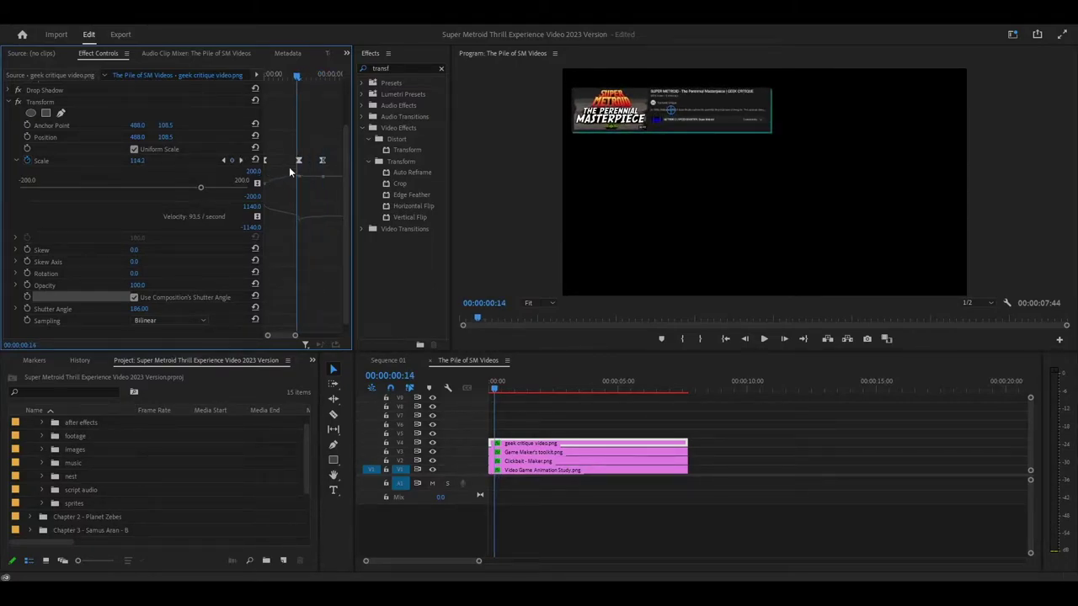
pyautogui.moveTo(299, 83)
pyautogui.mouseDown()
pyautogui.moveTo(278, 77)
pyautogui.moveTo(299, 98)
pyautogui.mouseUp()
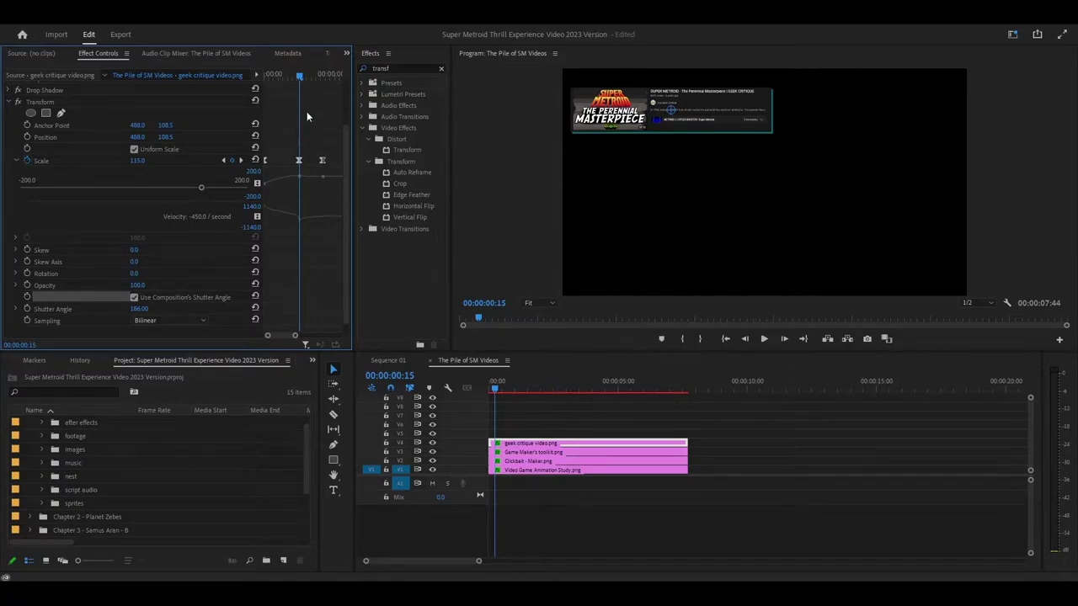
pyautogui.moveTo(300, 76); pyautogui.dragTo(345, 83)
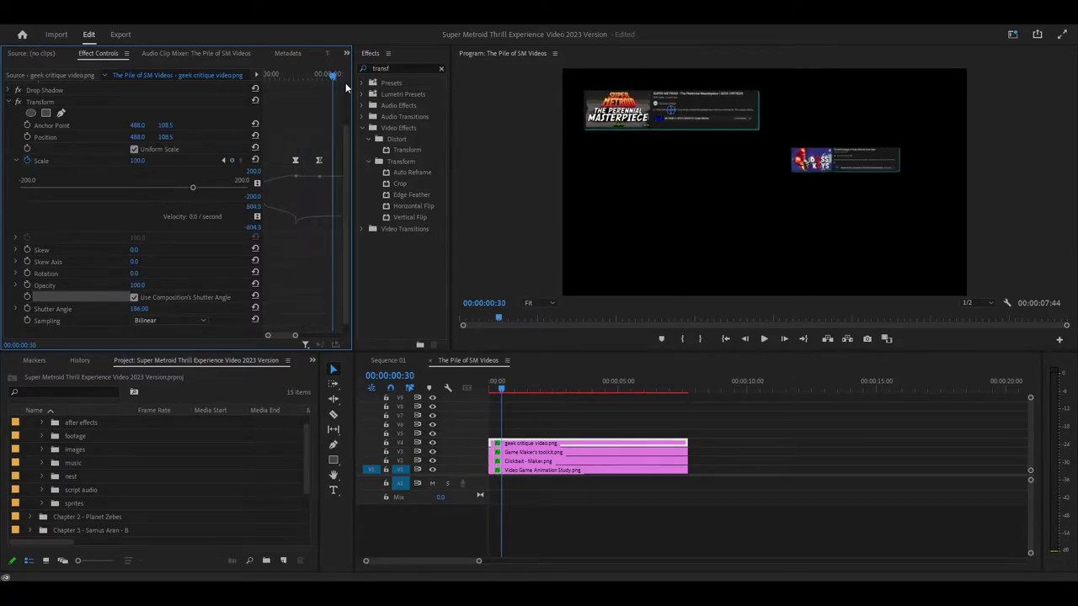
# - Close the nested sequence The Pile of SM Videos and move the Sequence 01 playhead to 00:01:01:57
pyautogui.click(429, 360)
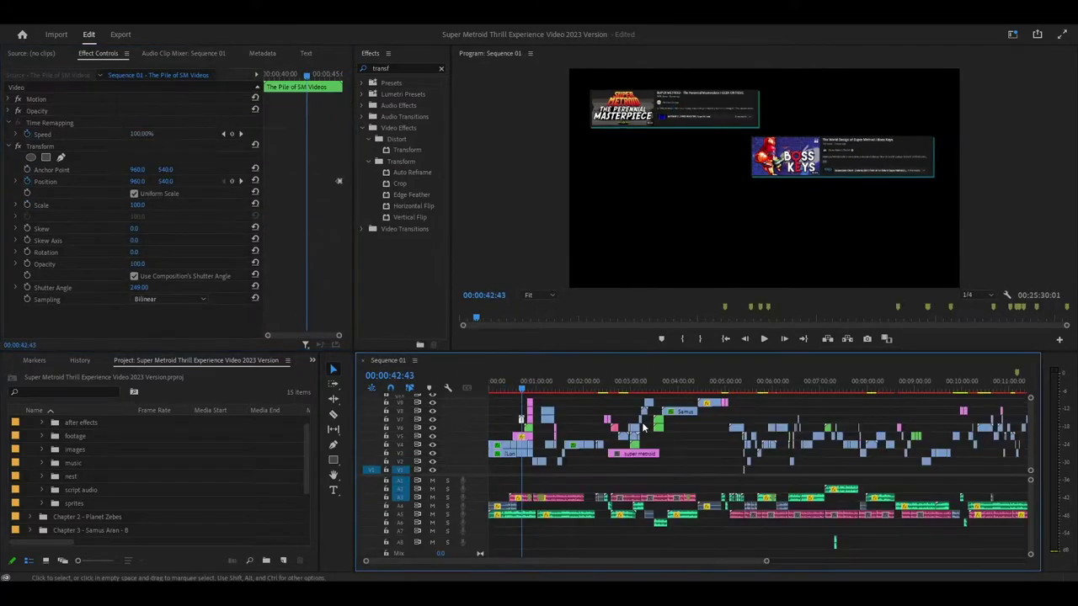
pyautogui.click(522, 396)
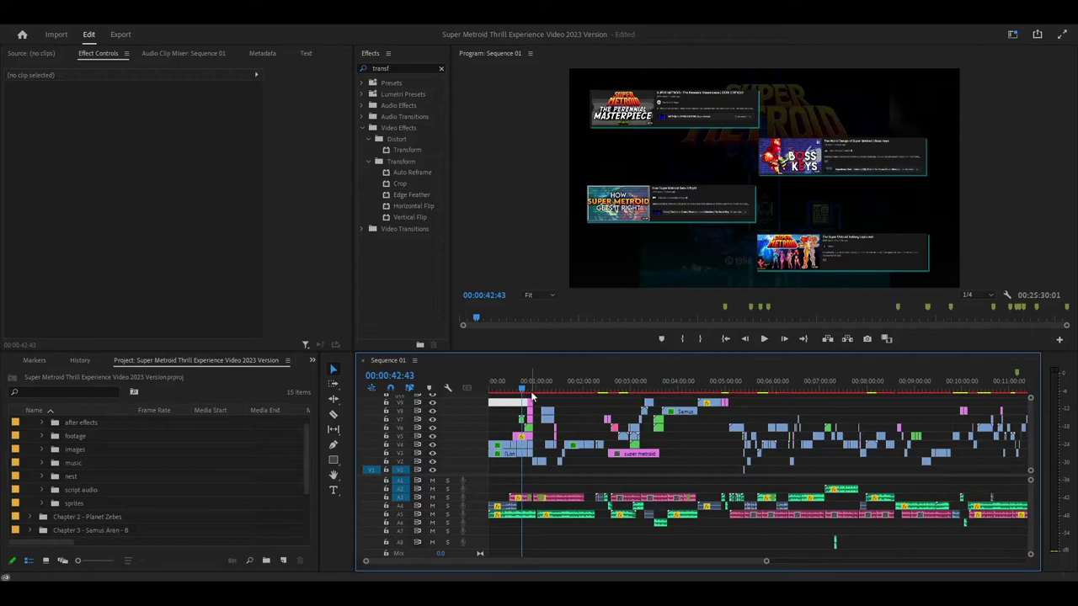
pyautogui.click(529, 393)
pyautogui.moveTo(530, 393); pyautogui.dragTo(538, 389)
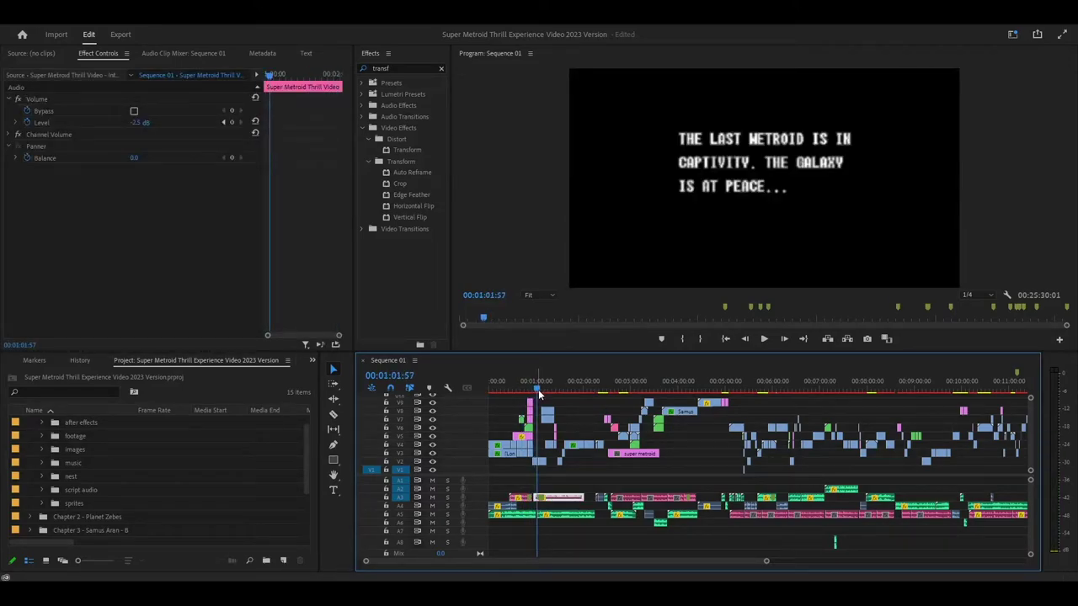
# - Mute audio tracks A3, A4 and A5 in Sequence 01
pyautogui.click(432, 513)
pyautogui.click(432, 506)
pyautogui.click(432, 497)
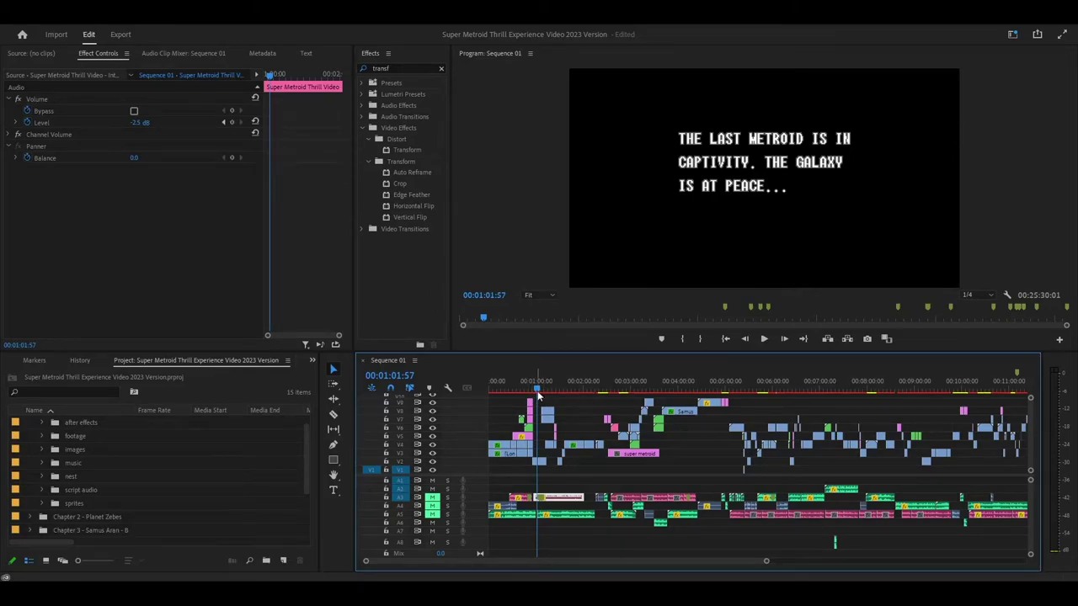
# - Scrub Sequence 01 through the opening story text and on to 00:02:16:00, where the Chapter 1 title card clips begin
pyautogui.moveTo(537, 389); pyautogui.dragTo(578, 387)
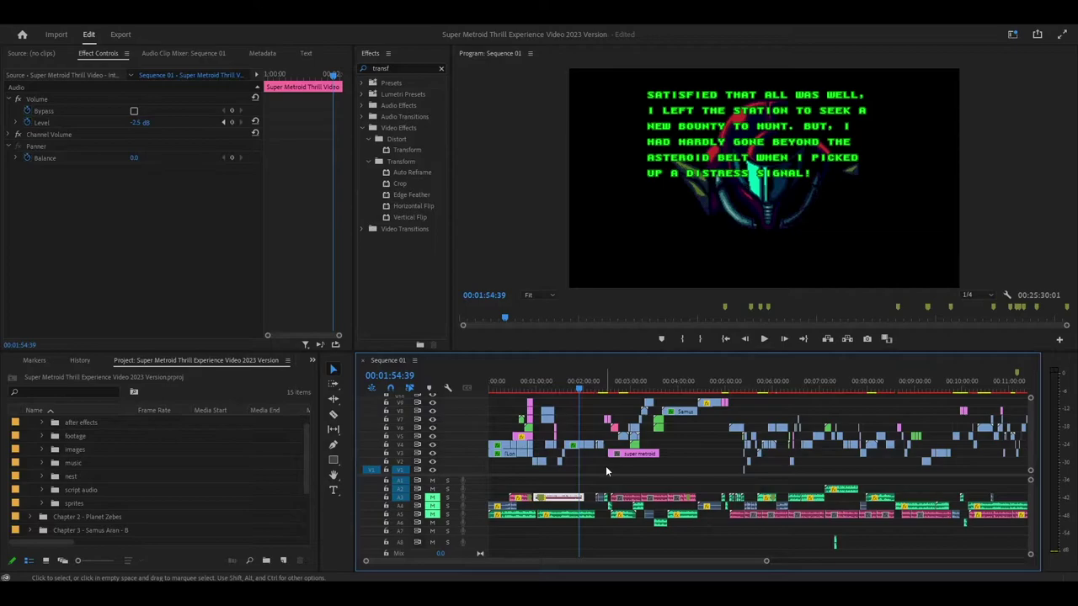
pyautogui.click(590, 421)
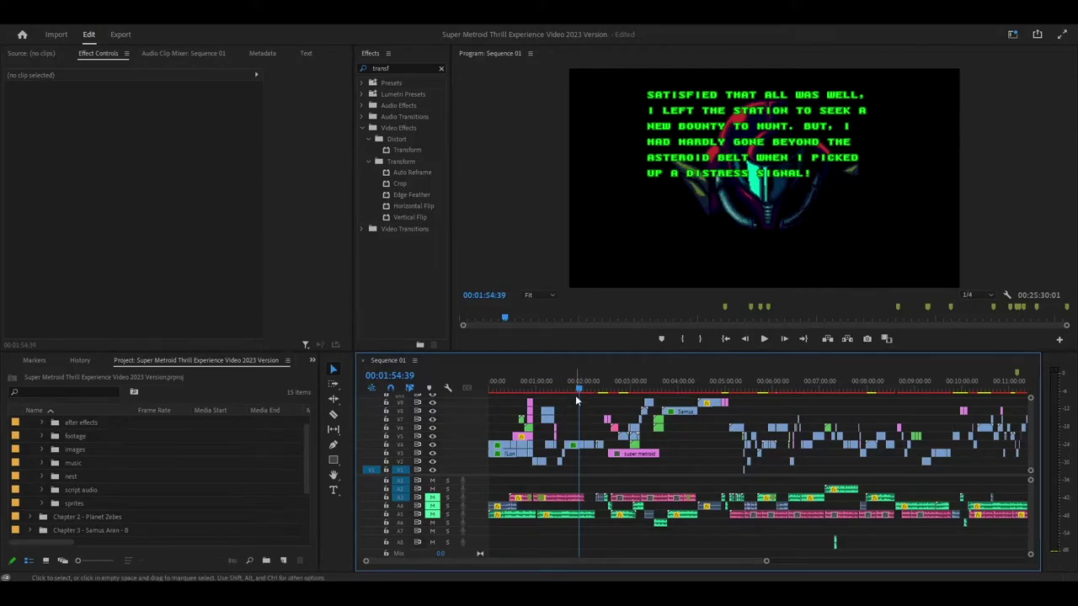
pyautogui.moveTo(581, 386); pyautogui.dragTo(596, 388)
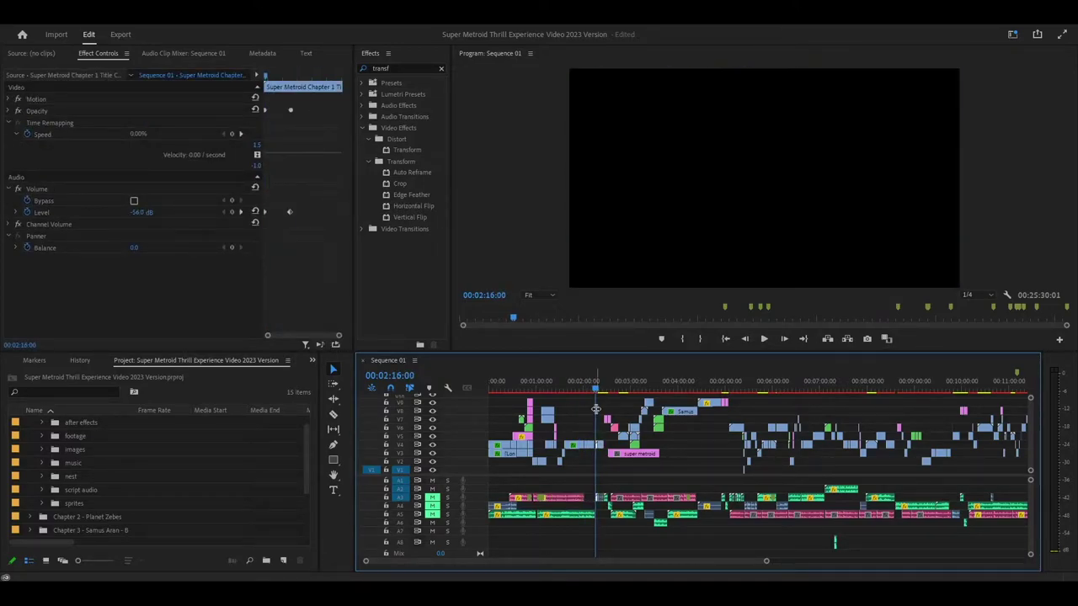
# - Examine the Chapter 1 title card clips up close, scrubbing to the Space Station Ceres title at 00:02:27:08
pyautogui.moveTo(768, 561); pyautogui.dragTo(496, 561)
pyautogui.moveTo(759, 404)
pyautogui.mouseDown()
pyautogui.moveTo(760, 393)
pyautogui.moveTo(825, 393)
pyautogui.moveTo(892, 405)
pyautogui.moveTo(896, 392)
pyautogui.moveTo(762, 401)
pyautogui.moveTo(770, 389)
pyautogui.mouseUp()
pyautogui.moveTo(772, 389); pyautogui.dragTo(766, 389)
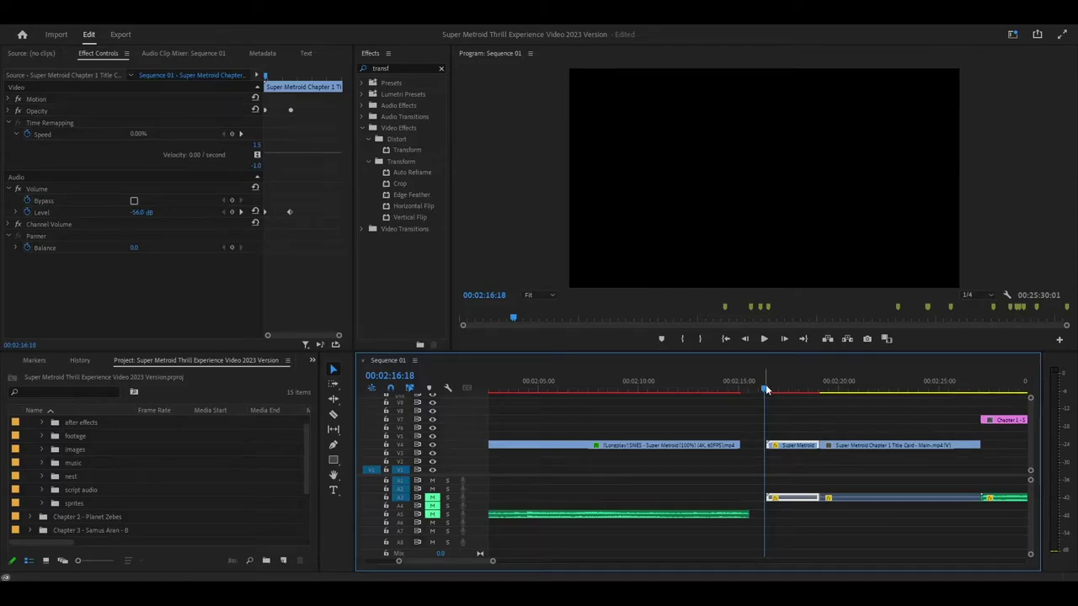
pyautogui.moveTo(765, 388); pyautogui.dragTo(807, 394)
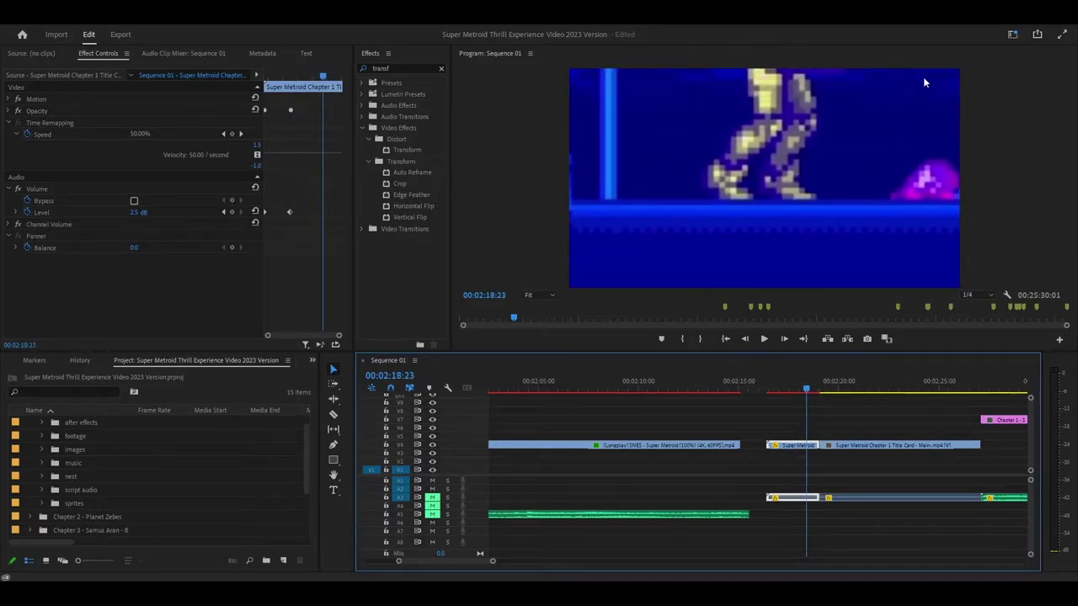
pyautogui.moveTo(806, 392); pyautogui.dragTo(918, 416)
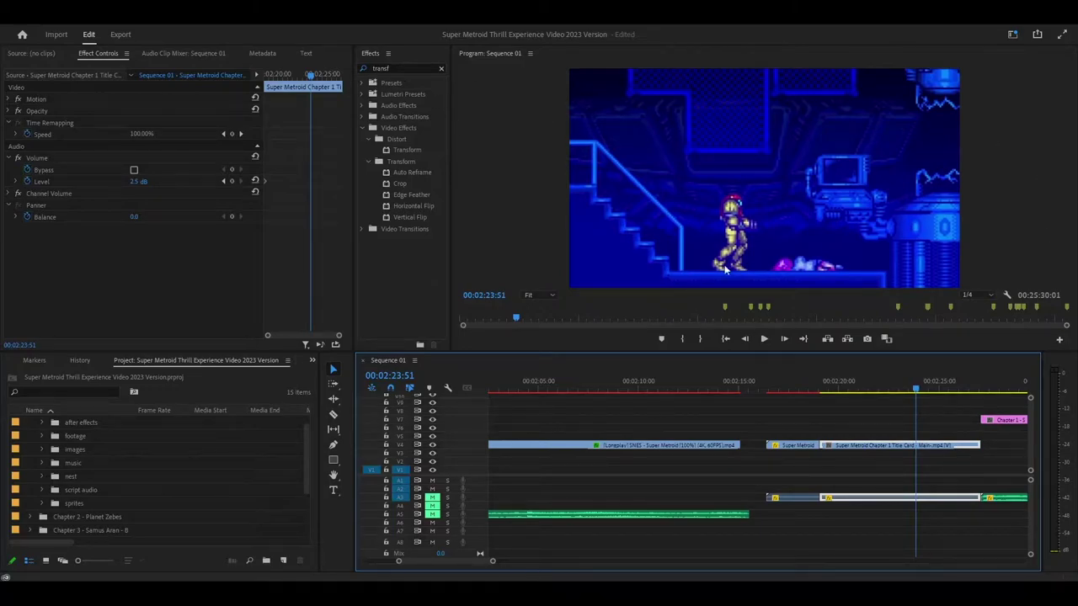
pyautogui.moveTo(915, 390); pyautogui.dragTo(982, 486)
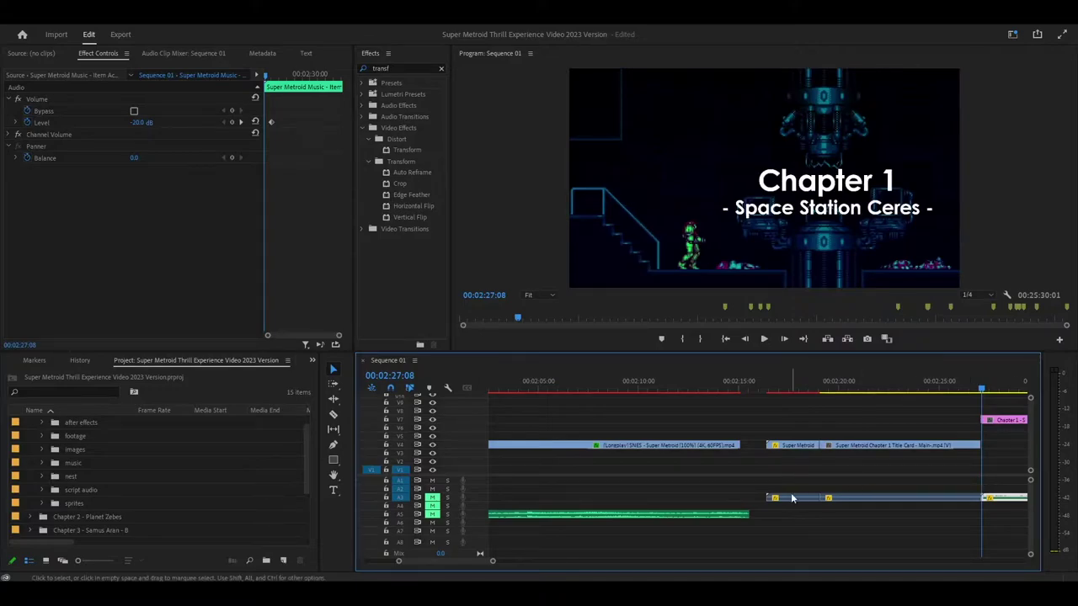
# - Review the Chapter 1.1 title clip and the music beneath it, scrubbing past it to 00:02:37:39
pyautogui.moveTo(490, 562); pyautogui.dragTo(537, 562)
pyautogui.moveTo(763, 388); pyautogui.dragTo(806, 400)
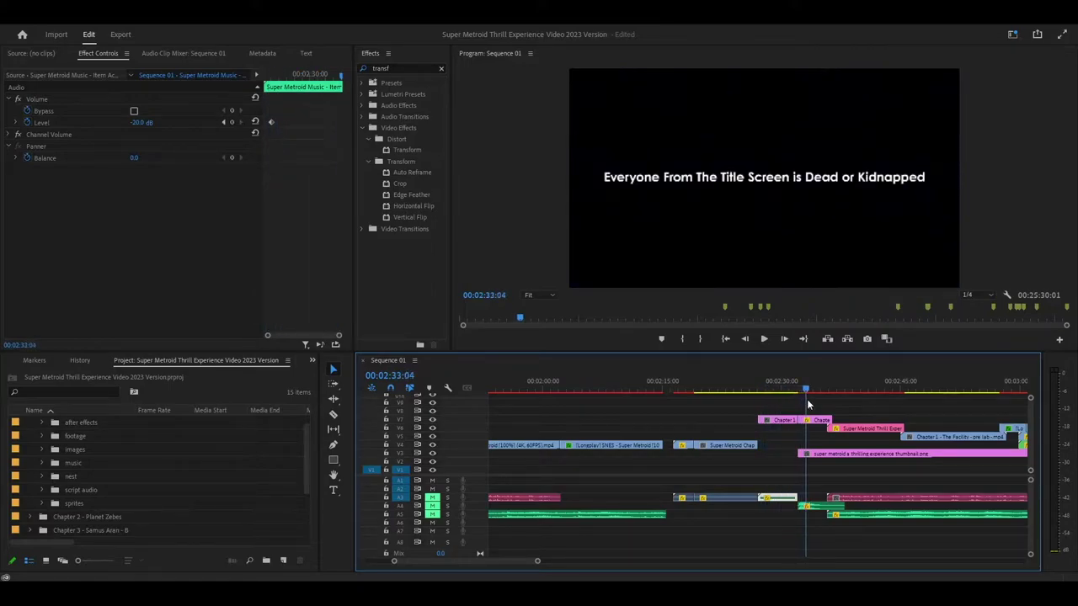
pyautogui.click(767, 507)
pyautogui.click(775, 497)
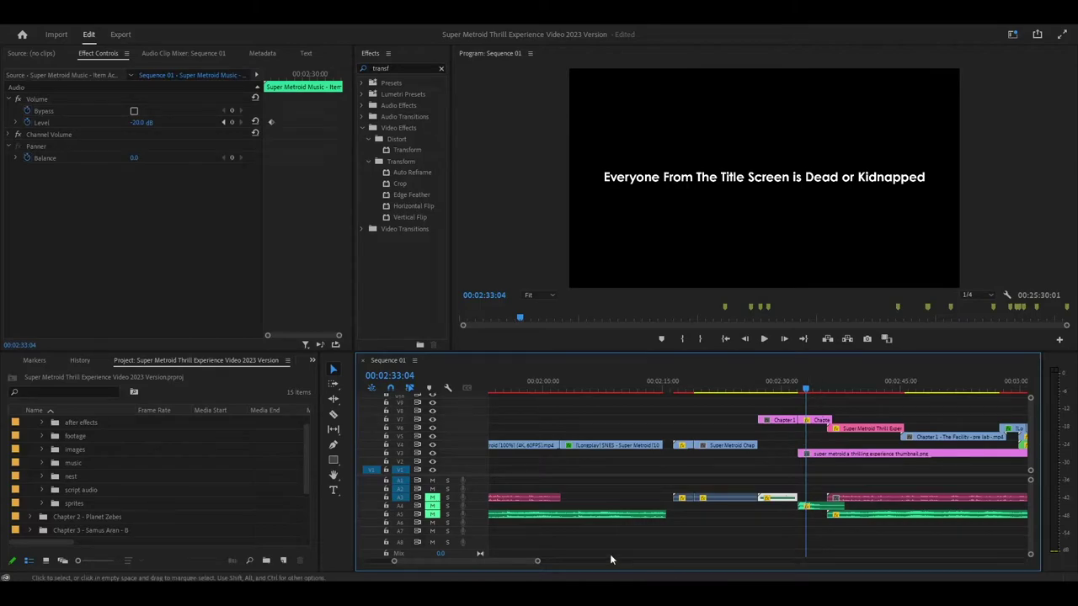
pyautogui.moveTo(538, 561); pyautogui.dragTo(489, 561)
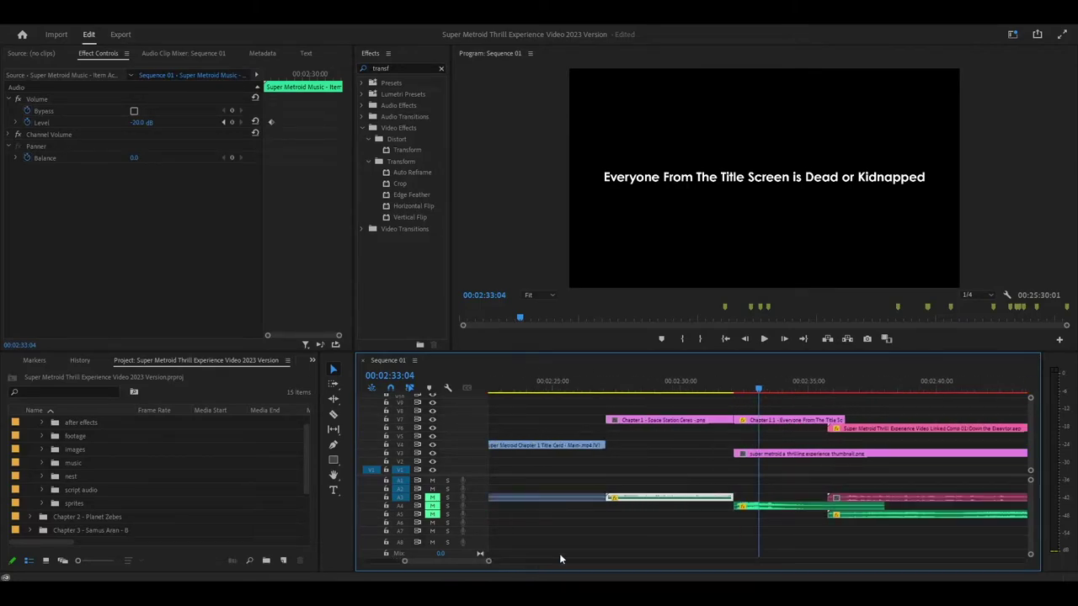
pyautogui.moveTo(733, 393); pyautogui.dragTo(763, 454)
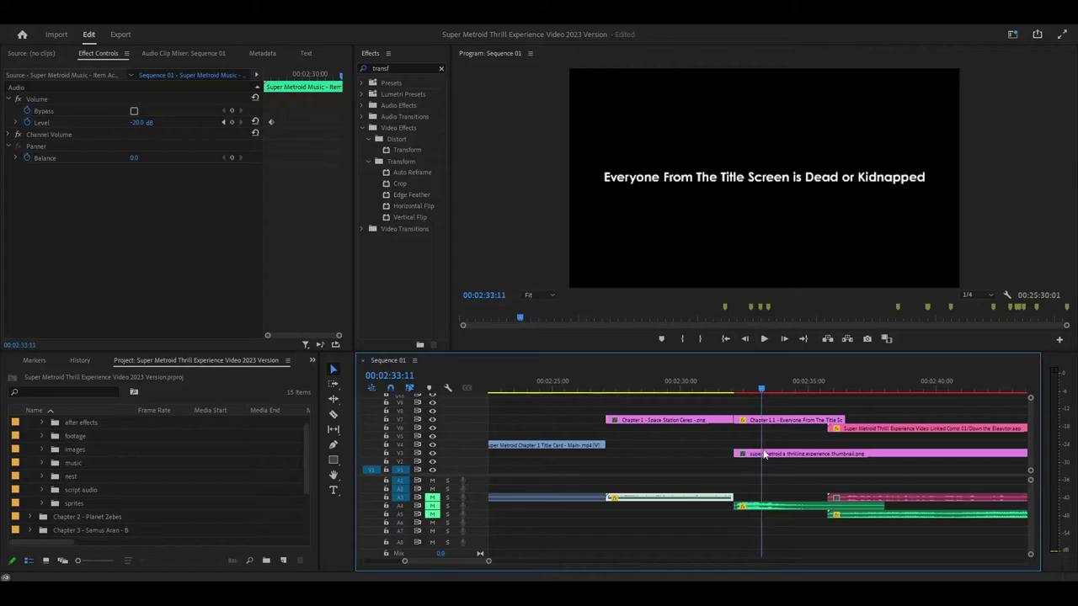
pyautogui.click(783, 401)
pyautogui.moveTo(765, 402); pyautogui.dragTo(877, 403)
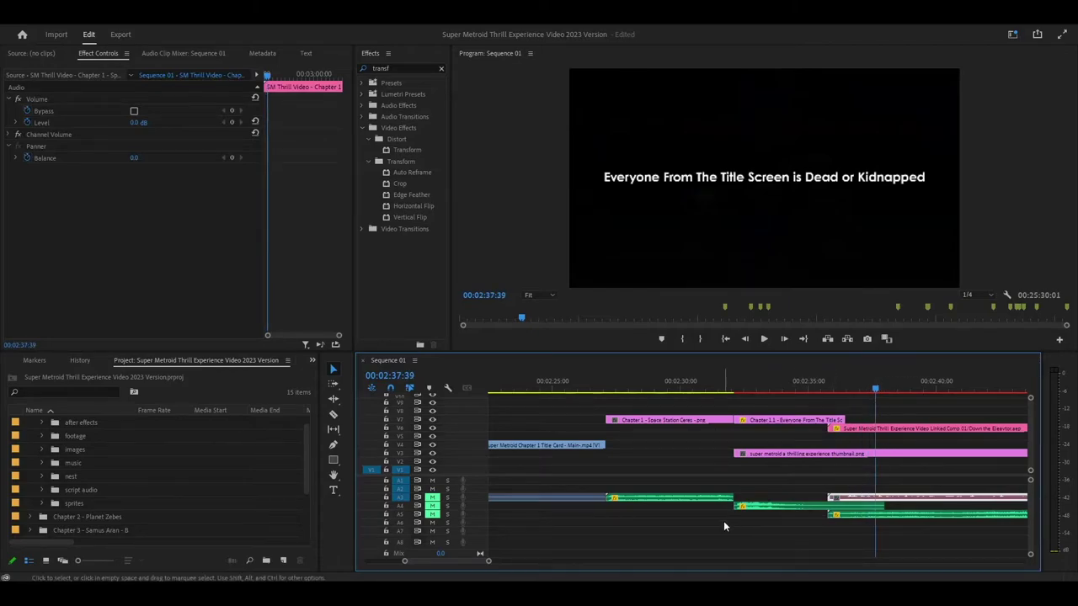
# - Inspect the linked Down the Elevator composition clip and scrub to its end
pyautogui.moveTo(493, 563); pyautogui.dragTo(512, 562)
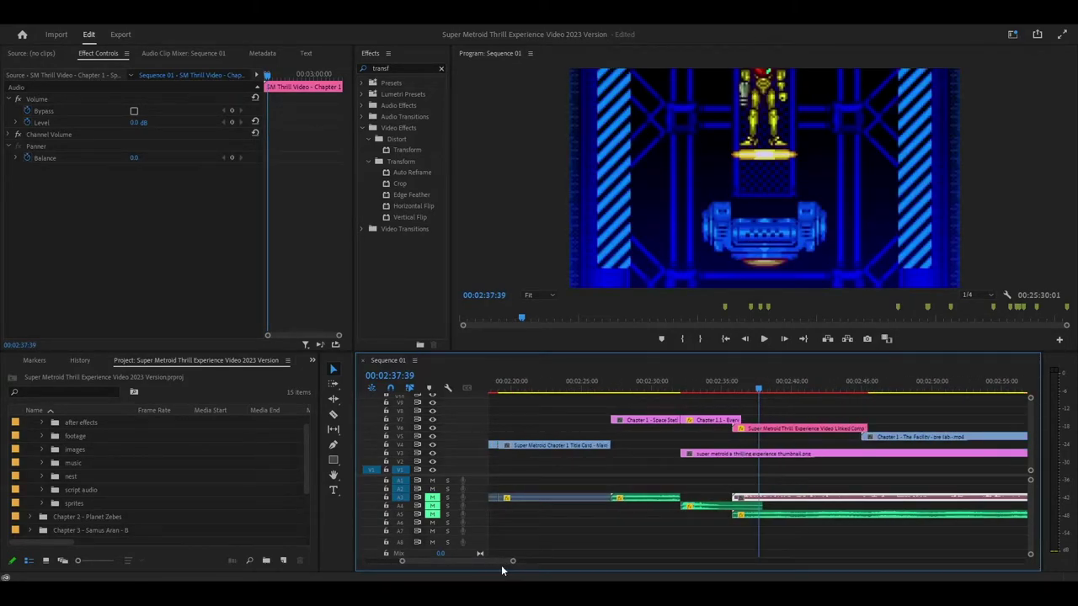
pyautogui.click(775, 432)
pyautogui.moveTo(756, 384)
pyautogui.mouseDown()
pyautogui.moveTo(855, 388)
pyautogui.moveTo(756, 403)
pyautogui.mouseUp()
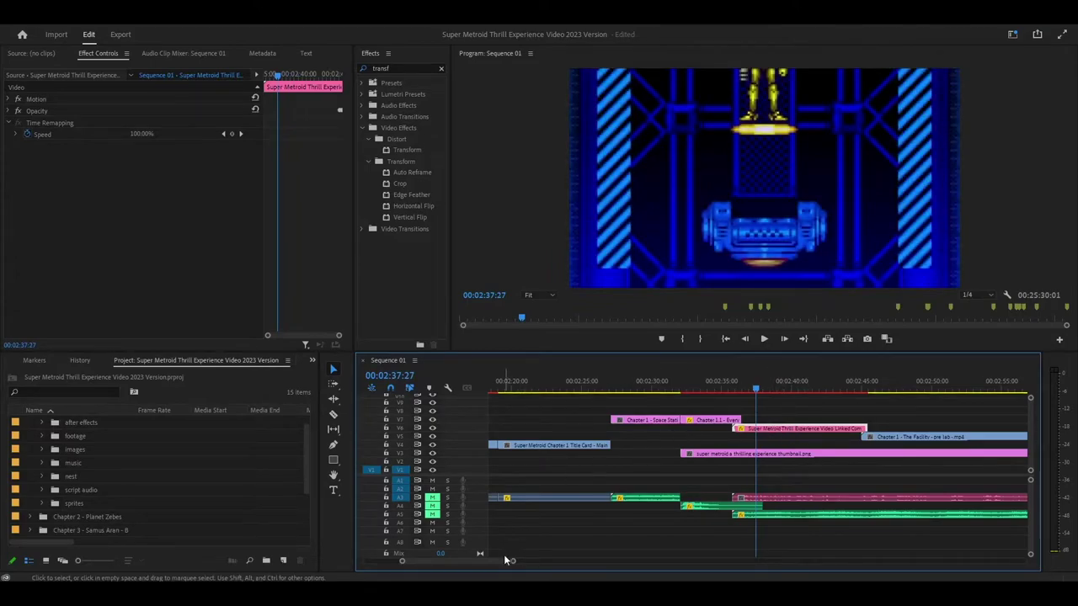
pyautogui.moveTo(515, 563); pyautogui.dragTo(530, 562)
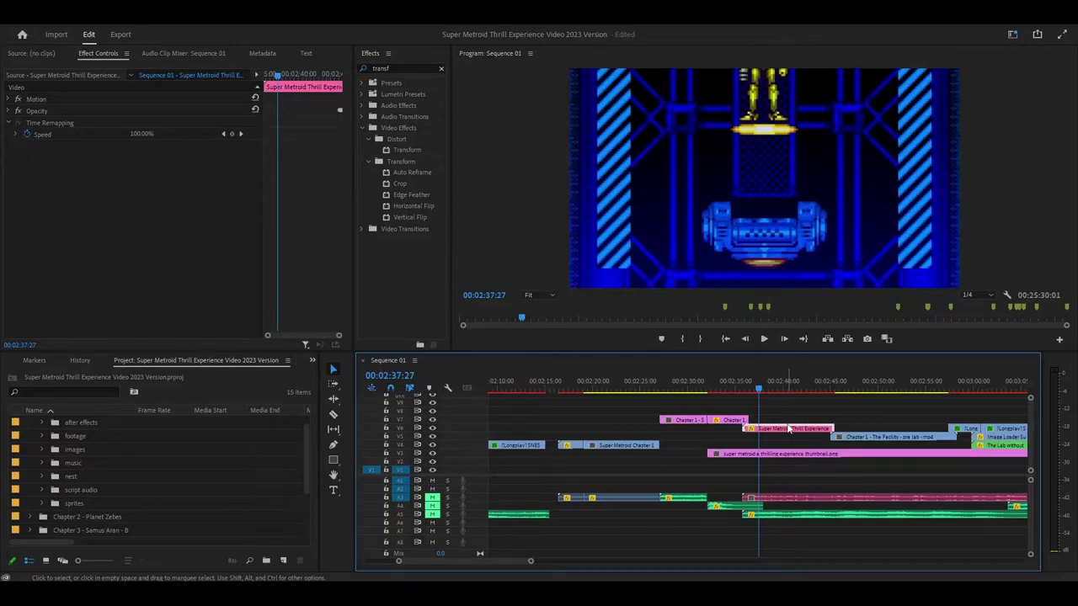
pyautogui.moveTo(751, 390); pyautogui.dragTo(835, 400)
# - Review the Chapter 1 - The Facility clip, scrubbing from its start to 00:02:50:55
pyautogui.scroll(-3, 519, 560)
pyautogui.scroll(-2, 523, 560)
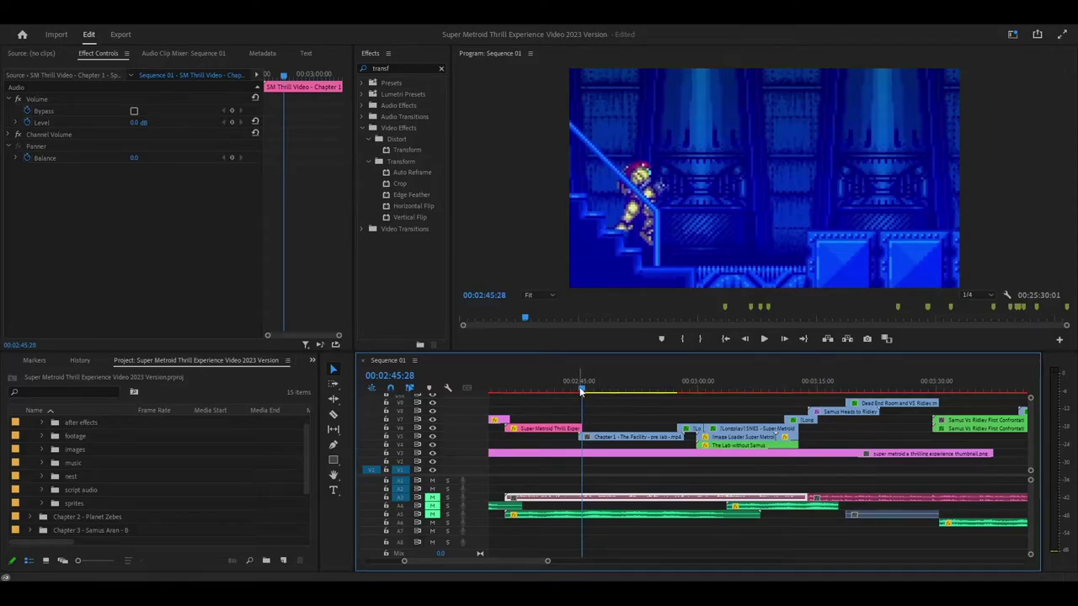
pyautogui.click(601, 437)
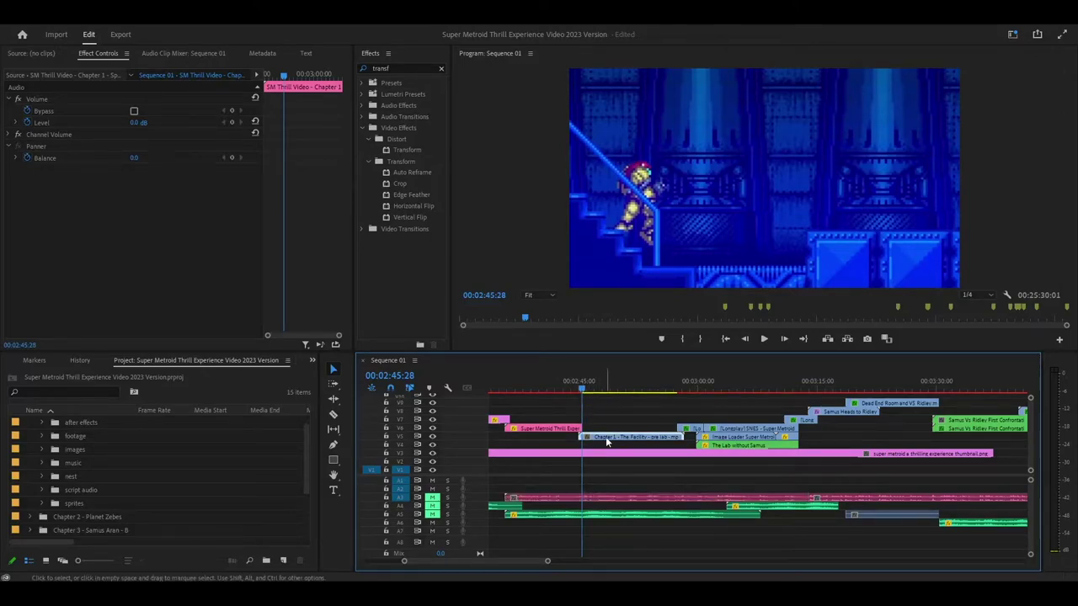
pyautogui.moveTo(584, 390)
pyautogui.mouseDown()
pyautogui.moveTo(622, 390)
pyautogui.moveTo(585, 391)
pyautogui.mouseUp()
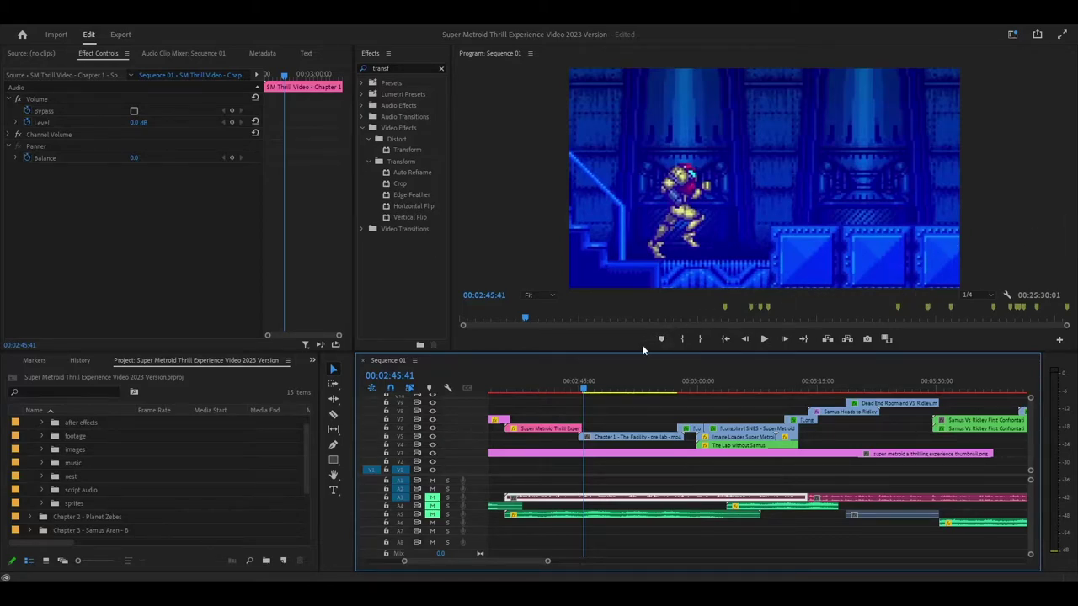
pyautogui.moveTo(584, 388); pyautogui.dragTo(626, 389)
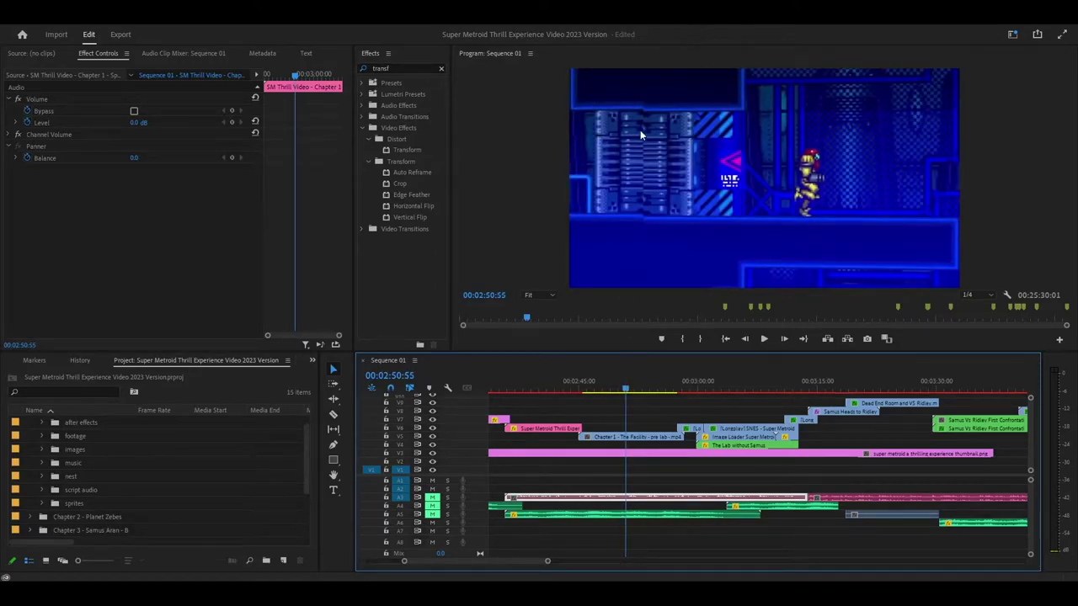
# - Step backward frame by frame through the door transition in the Facility clip to 00:02:50:45
pyautogui.click(629, 389)
pyautogui.click(745, 340)
pyautogui.click(744, 339)
pyautogui.click(744, 339)
pyautogui.click(744, 339)
pyautogui.click(744, 339)
pyautogui.click(744, 339)
pyautogui.click(744, 339)
pyautogui.click(744, 340)
pyautogui.click(745, 339)
pyautogui.click(744, 339)
pyautogui.click(744, 339)
pyautogui.click(744, 339)
pyautogui.click(745, 339)
pyautogui.click(744, 339)
pyautogui.click(744, 339)
pyautogui.click(744, 339)
pyautogui.click(744, 339)
pyautogui.click(744, 340)
pyautogui.click(744, 339)
pyautogui.click(745, 339)
pyautogui.click(744, 339)
pyautogui.click(744, 339)
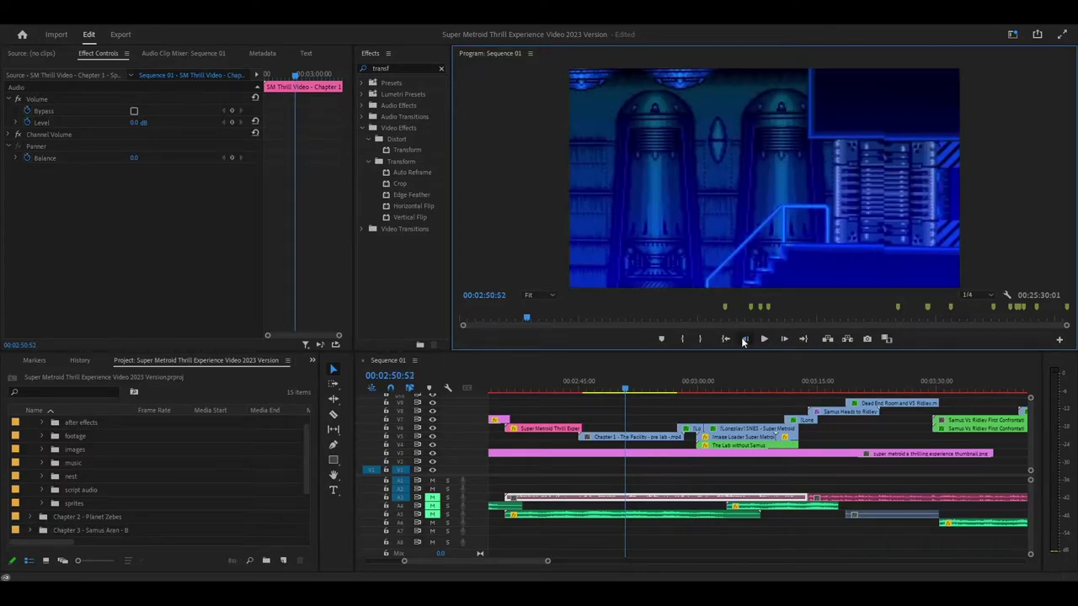
pyautogui.click(744, 339)
pyautogui.click(744, 340)
pyautogui.click(744, 339)
pyautogui.click(744, 340)
pyautogui.click(744, 339)
pyautogui.click(744, 339)
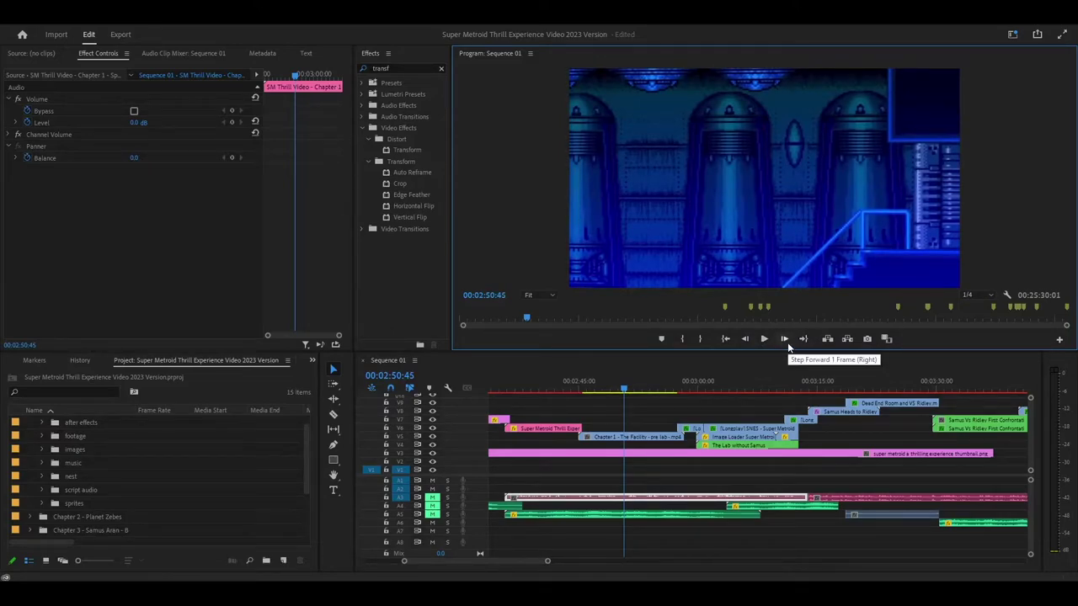
# - Step forward frame by frame through the door transition from 00:02:50:45 to 00:02:51:07
pyautogui.click(787, 342)
pyautogui.click(787, 342)
pyautogui.click(787, 341)
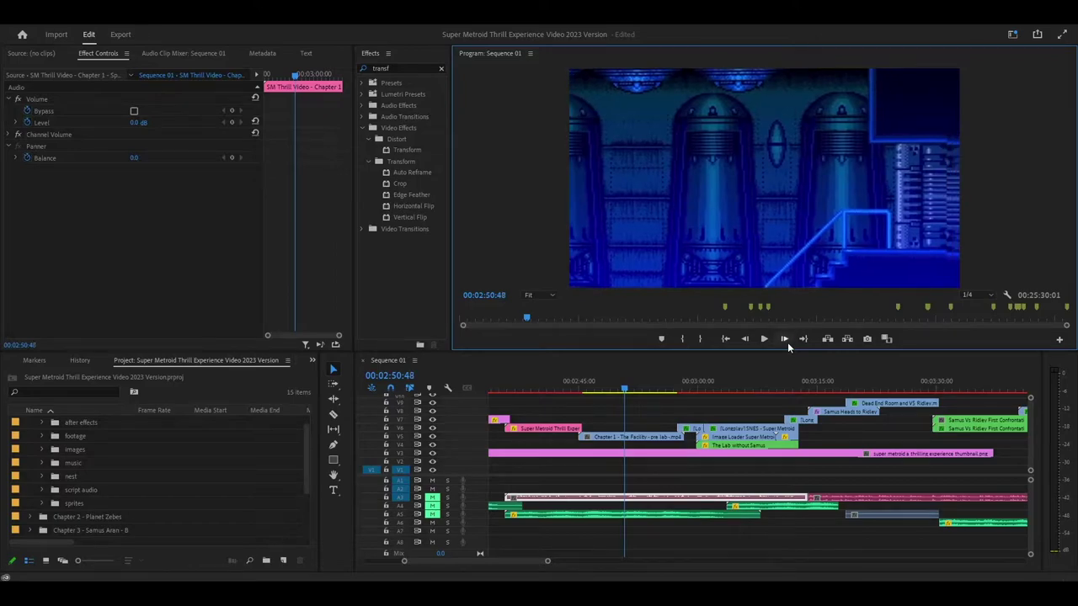
pyautogui.click(787, 342)
pyautogui.click(787, 342)
pyautogui.click(787, 342)
pyautogui.click(788, 342)
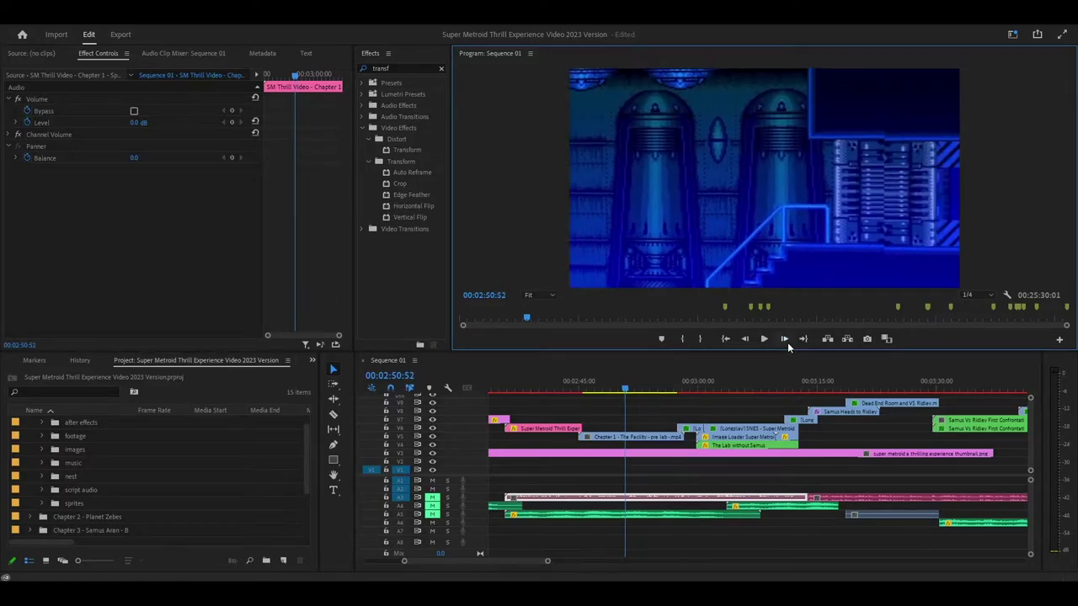
pyautogui.click(787, 342)
pyautogui.click(787, 342)
pyautogui.click(787, 341)
pyautogui.click(787, 342)
pyautogui.click(788, 342)
pyautogui.click(787, 342)
pyautogui.click(787, 342)
pyautogui.click(787, 341)
pyautogui.click(787, 342)
pyautogui.click(787, 342)
pyautogui.click(787, 342)
pyautogui.click(787, 342)
pyautogui.click(787, 342)
pyautogui.click(787, 342)
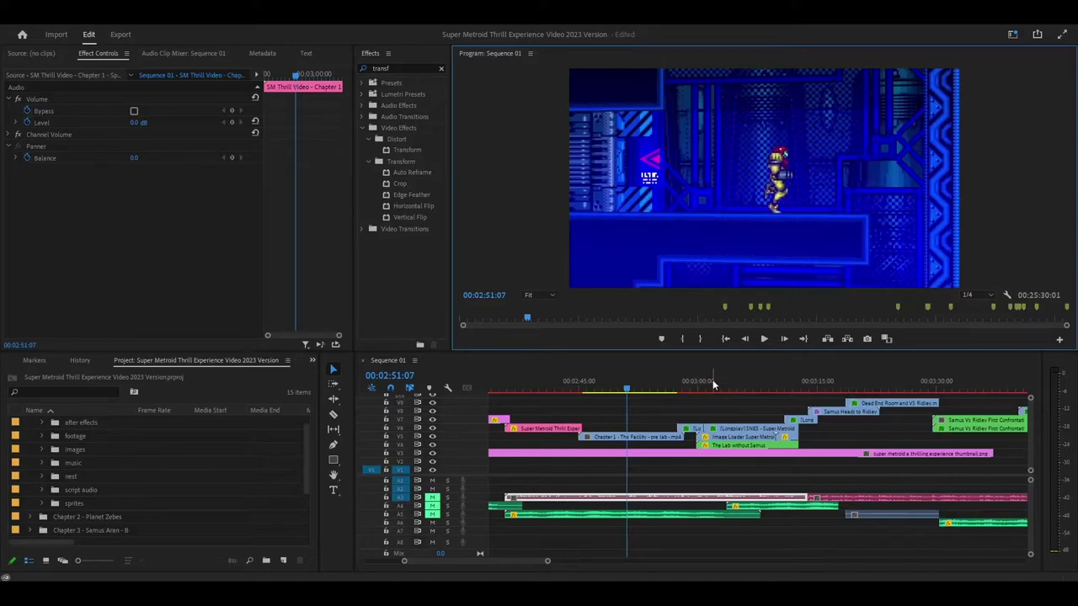
# - Step backward frame by frame through the door transition in the Facility clip from 00:02:51:07 to 00:02:50:35
pyautogui.click(745, 339)
pyautogui.click(746, 338)
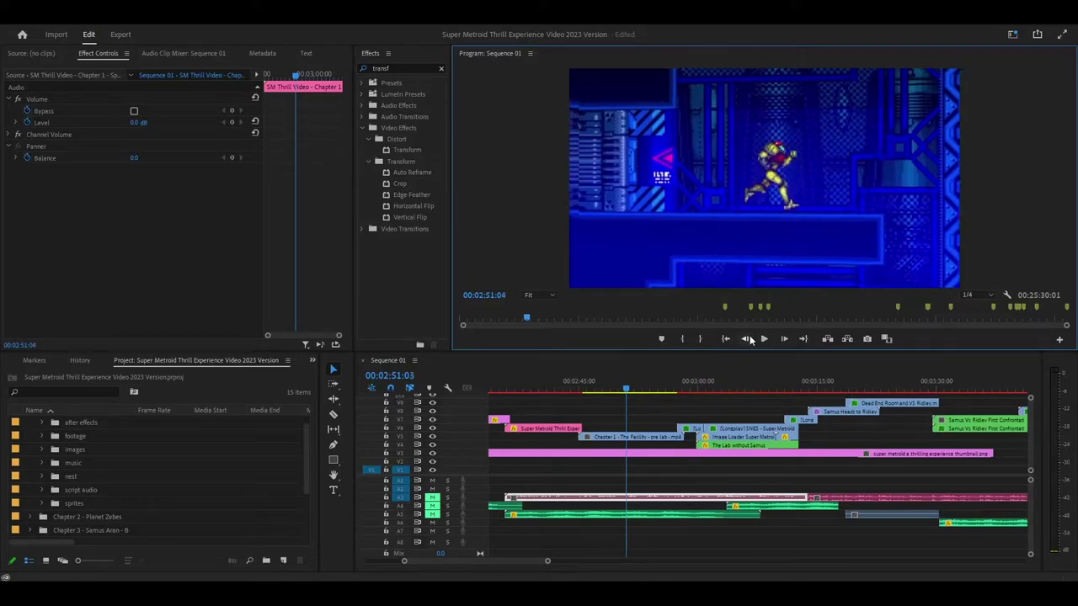
pyautogui.click(747, 338)
pyautogui.click(748, 338)
pyautogui.click(747, 338)
pyautogui.click(747, 339)
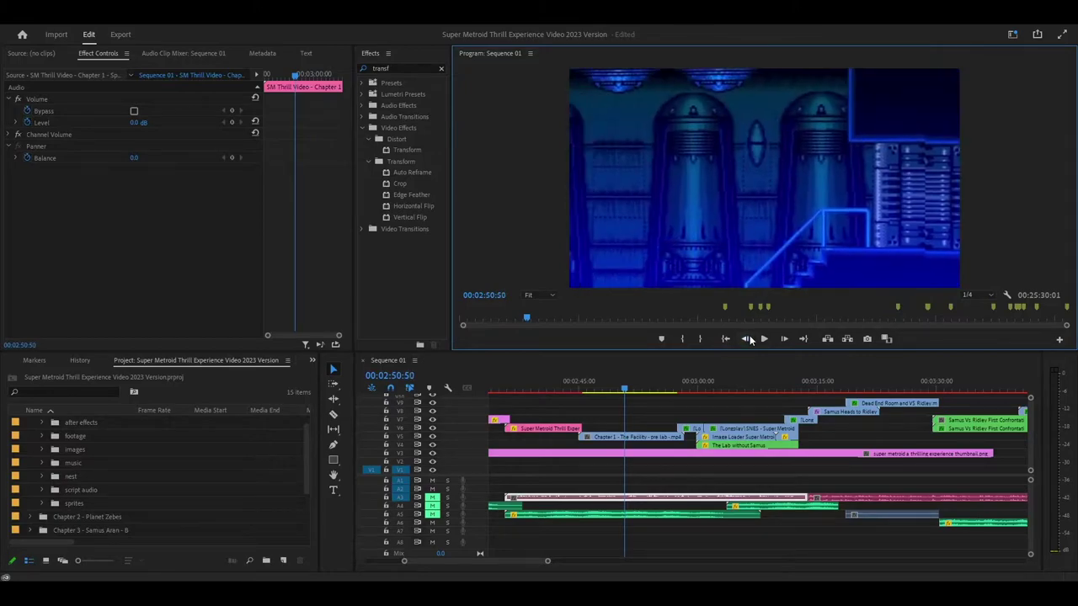
pyautogui.click(746, 339)
pyautogui.click(746, 338)
pyautogui.click(747, 339)
pyautogui.click(746, 339)
pyautogui.click(746, 338)
pyautogui.click(746, 339)
pyautogui.click(747, 338)
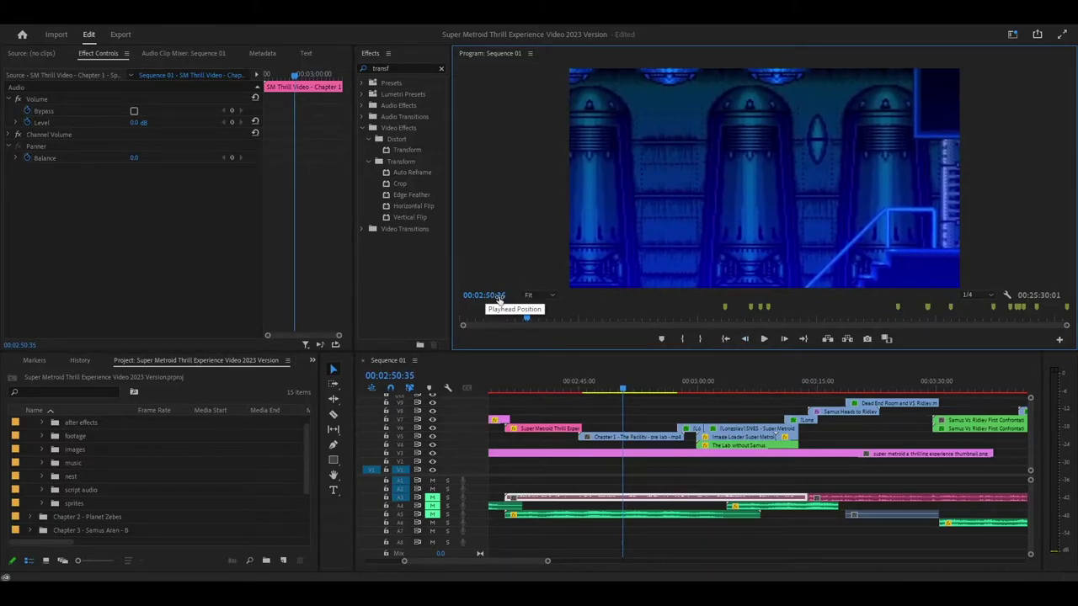
# - Play the door transition from 00:02:50:35 to about 00:02:51:05
pyautogui.click(765, 340)
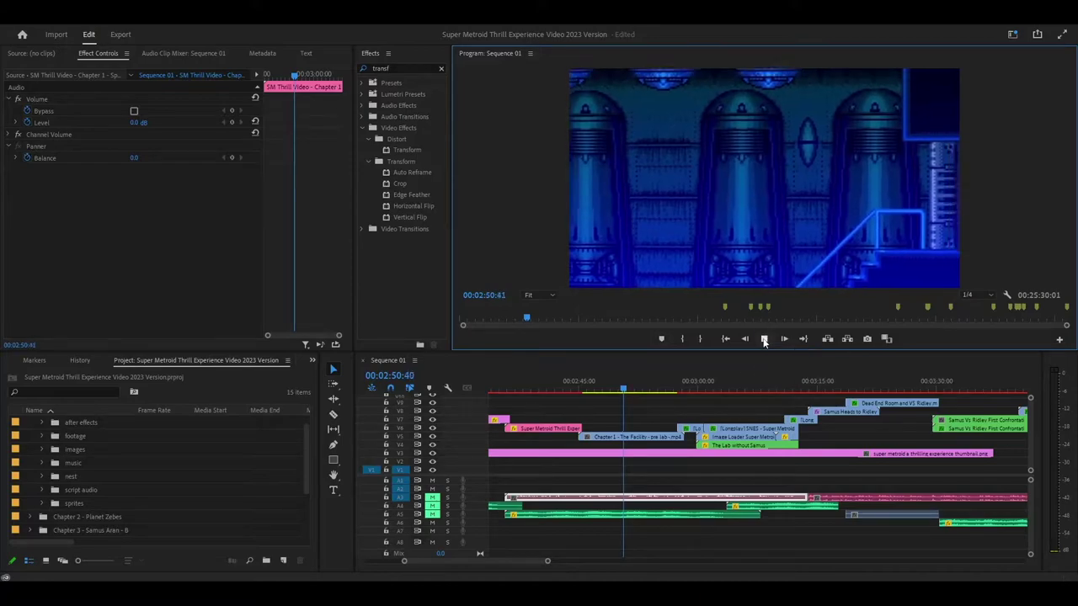
pyautogui.click(765, 340)
pyautogui.click(742, 339)
pyautogui.click(741, 340)
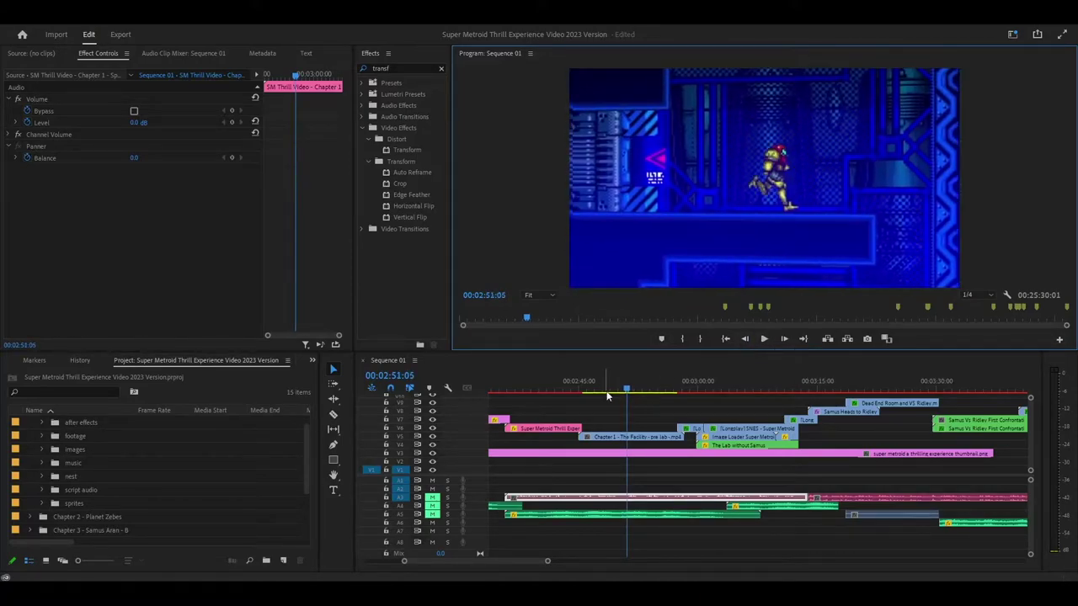
# - Move back to before the door transition and replay it through to 00:02:51:27
pyautogui.click(624, 392)
pyautogui.moveTo(624, 390); pyautogui.dragTo(612, 393)
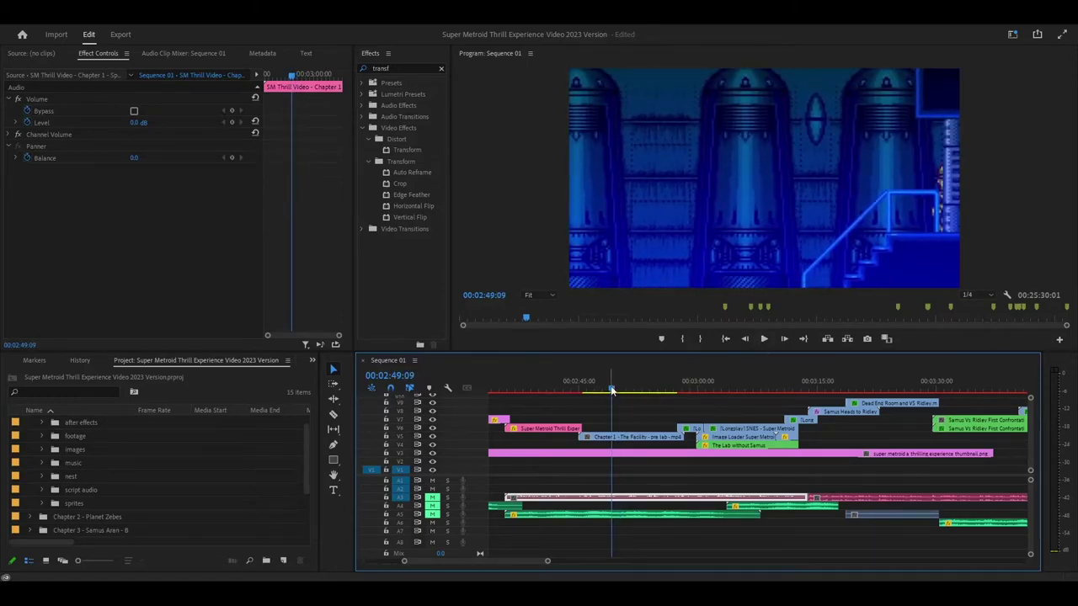
pyautogui.click(602, 391)
pyautogui.click(771, 338)
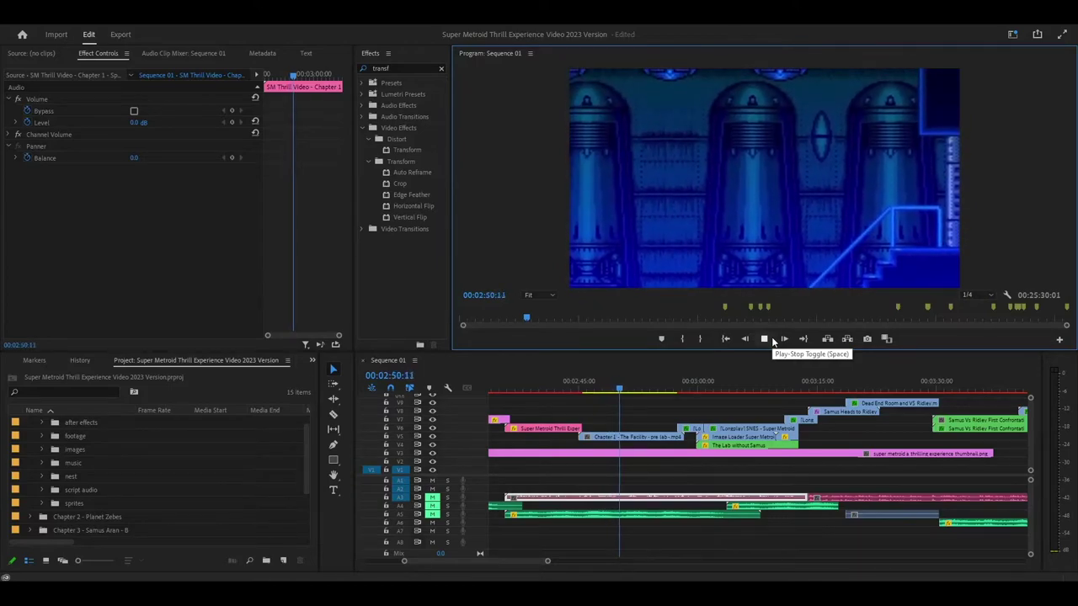
pyautogui.click(772, 338)
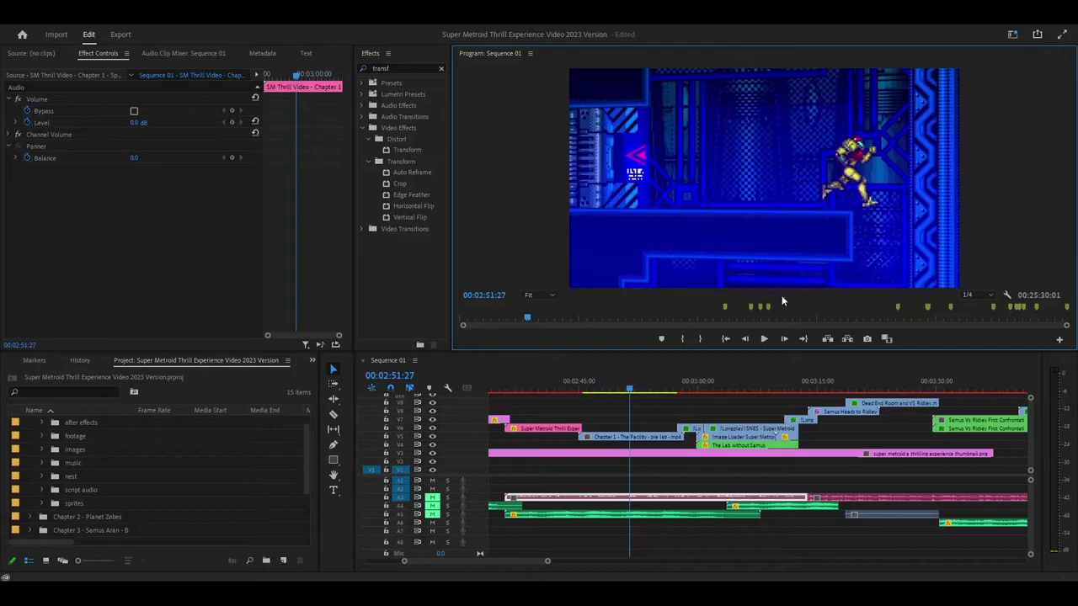
# - Scrub through the lab entrance to 00:03:03:54 and inspect the Transform settings of the two Longplay gameplay clips there
pyautogui.click(622, 390)
pyautogui.moveTo(622, 390); pyautogui.dragTo(689, 429)
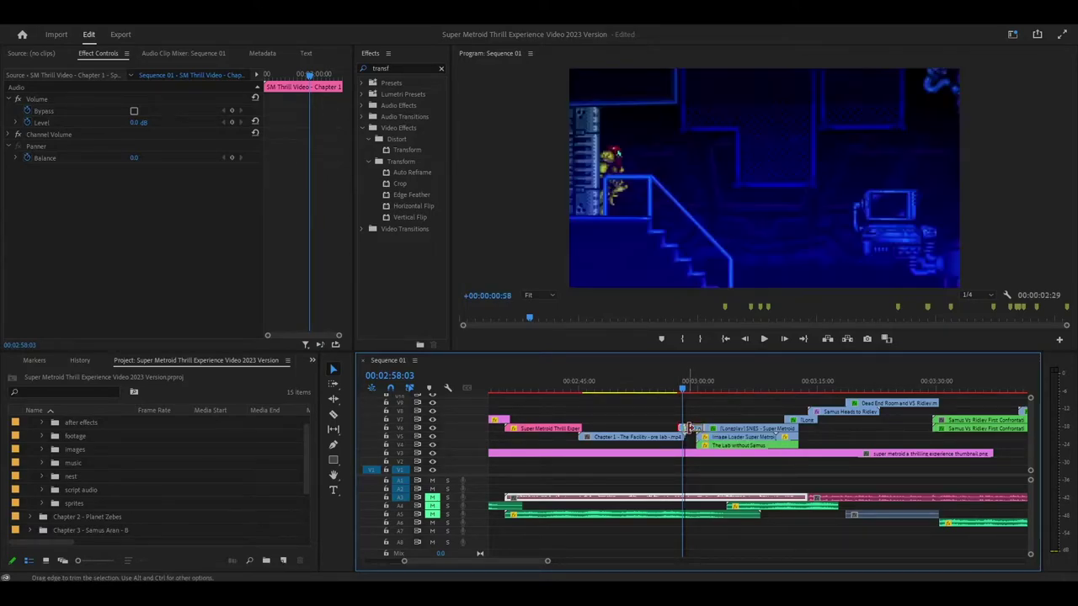
pyautogui.click(677, 391)
pyautogui.moveTo(677, 391); pyautogui.dragTo(688, 394)
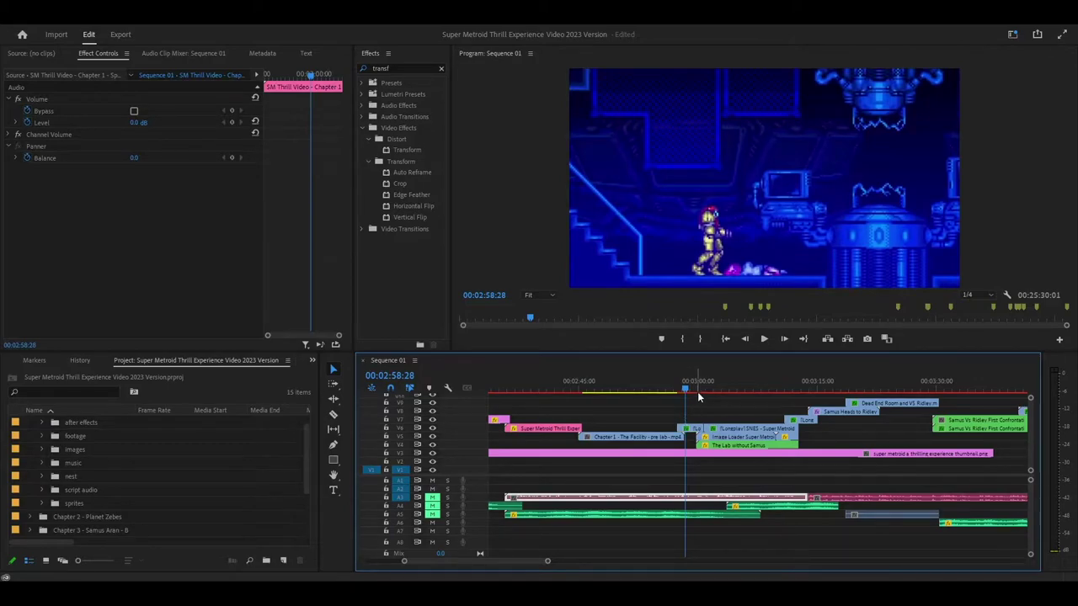
pyautogui.click(689, 430)
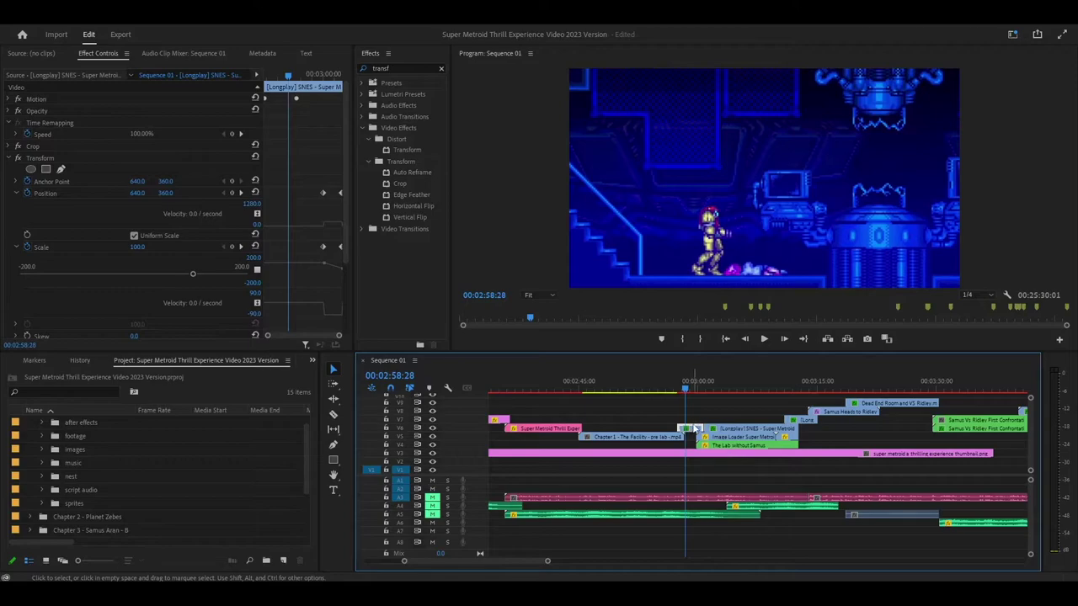
pyautogui.click(707, 420)
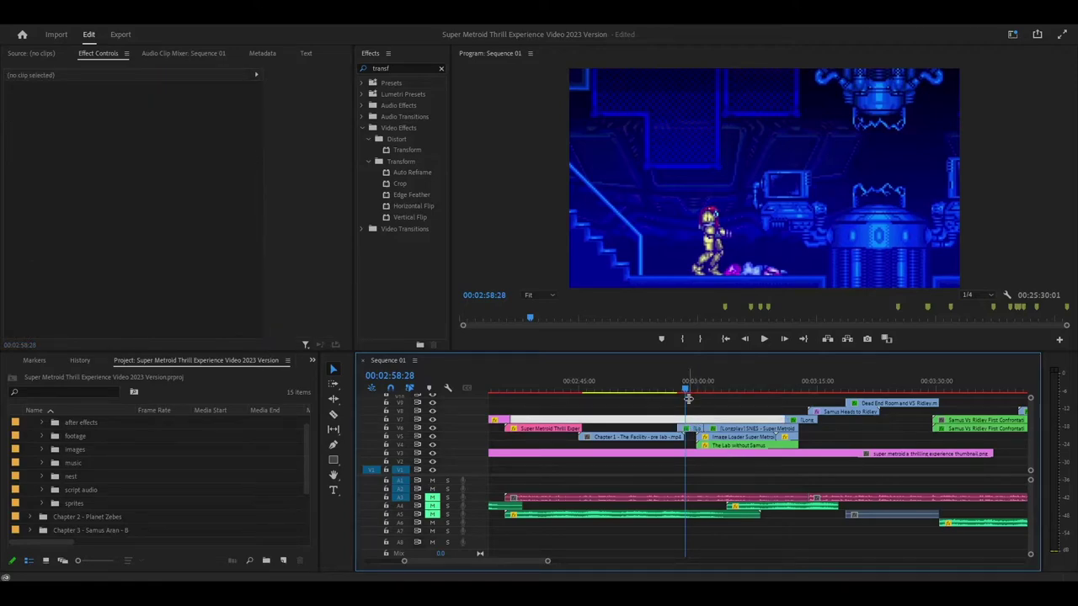
pyautogui.moveTo(690, 385); pyautogui.dragTo(729, 391)
pyautogui.click(631, 125)
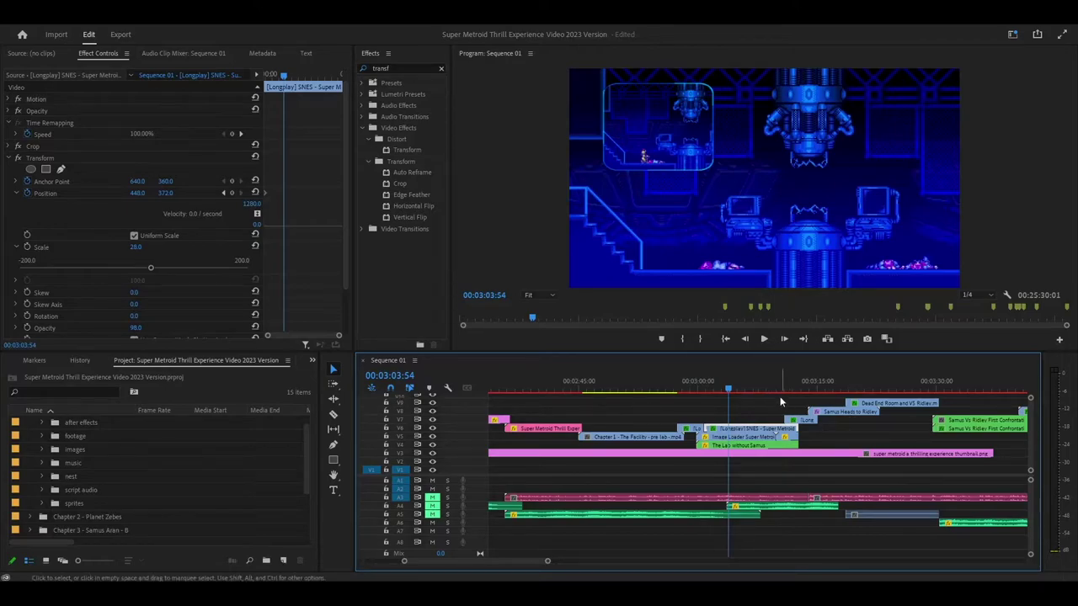
# - Review the Samus Heads to Ridley and Ridley confrontation clips, scrubbing on to 00:03:32:22
pyautogui.moveTo(726, 389); pyautogui.dragTo(825, 407)
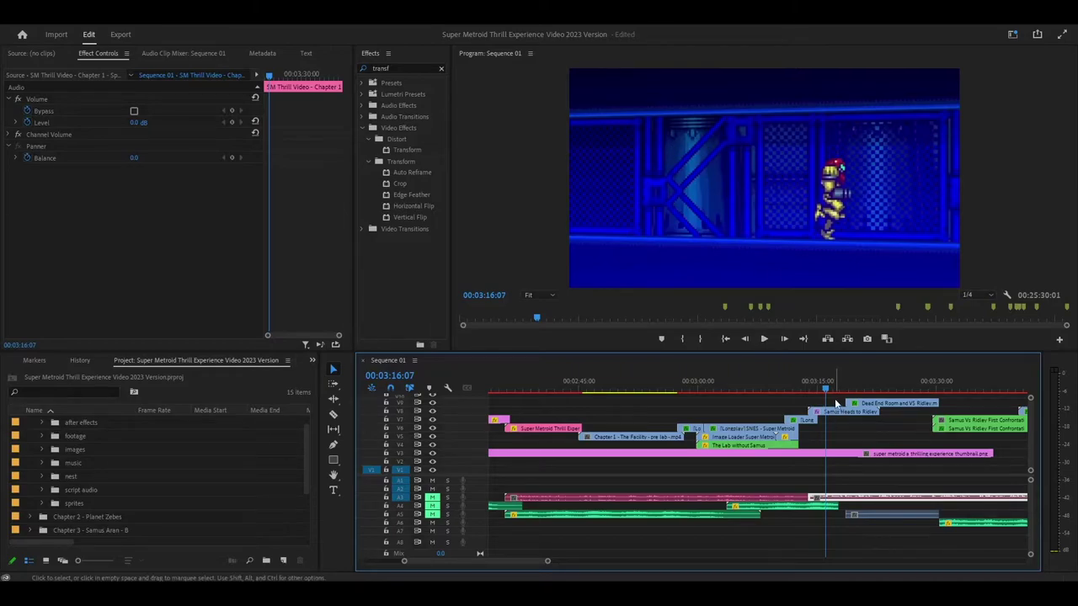
pyautogui.click(817, 389)
pyautogui.moveTo(817, 389); pyautogui.dragTo(814, 390)
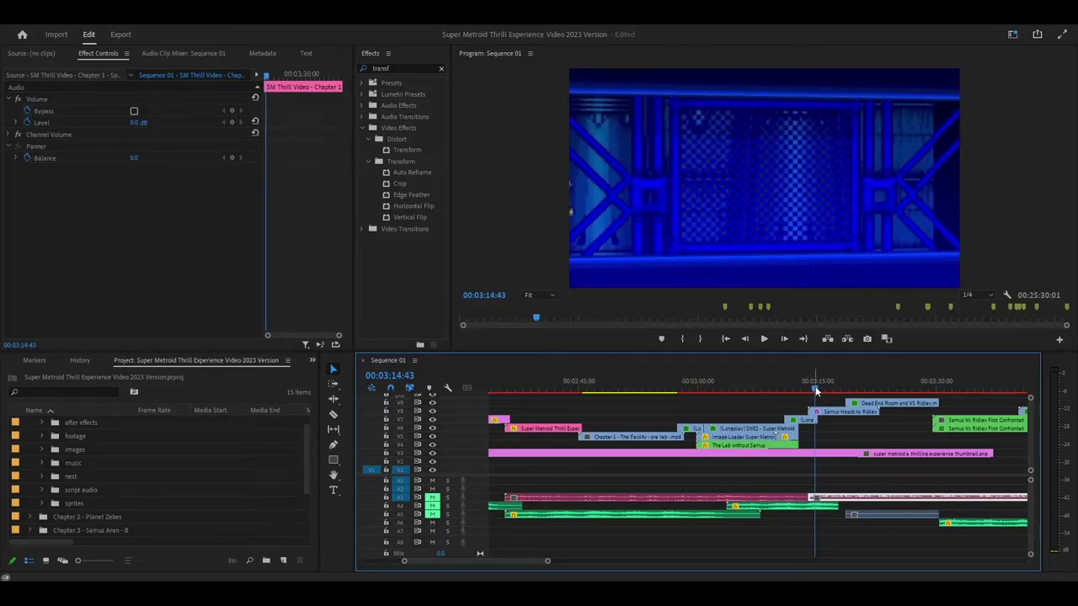
pyautogui.moveTo(815, 390); pyautogui.dragTo(955, 393)
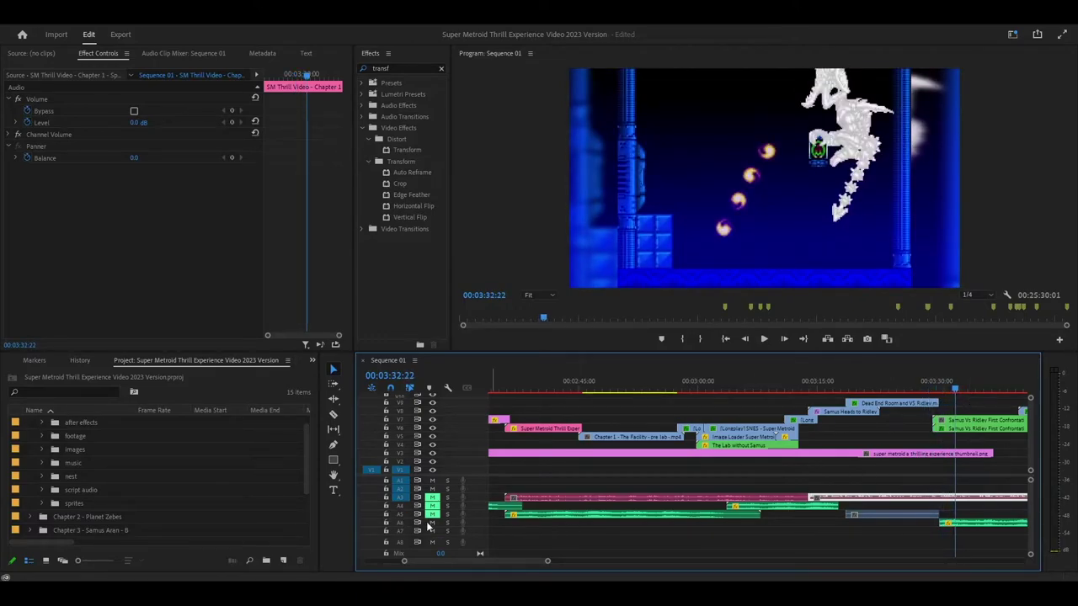
# - Review the station escape and the Chapter 2 title card, scrubbing through to 00:05:08:57
pyautogui.moveTo(547, 561); pyautogui.dragTo(599, 561)
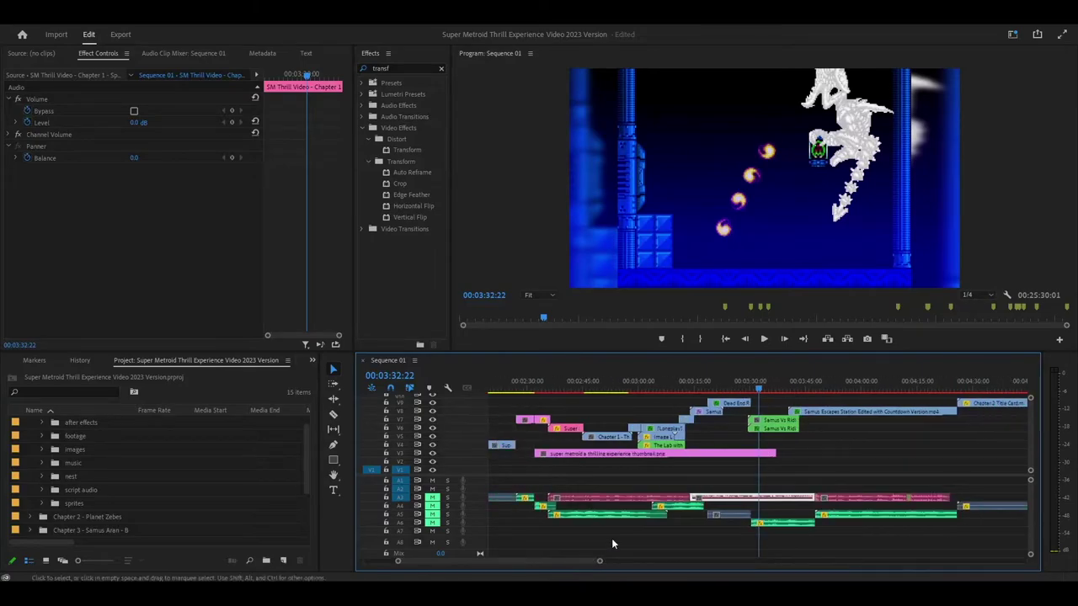
pyautogui.moveTo(806, 388); pyautogui.dragTo(970, 389)
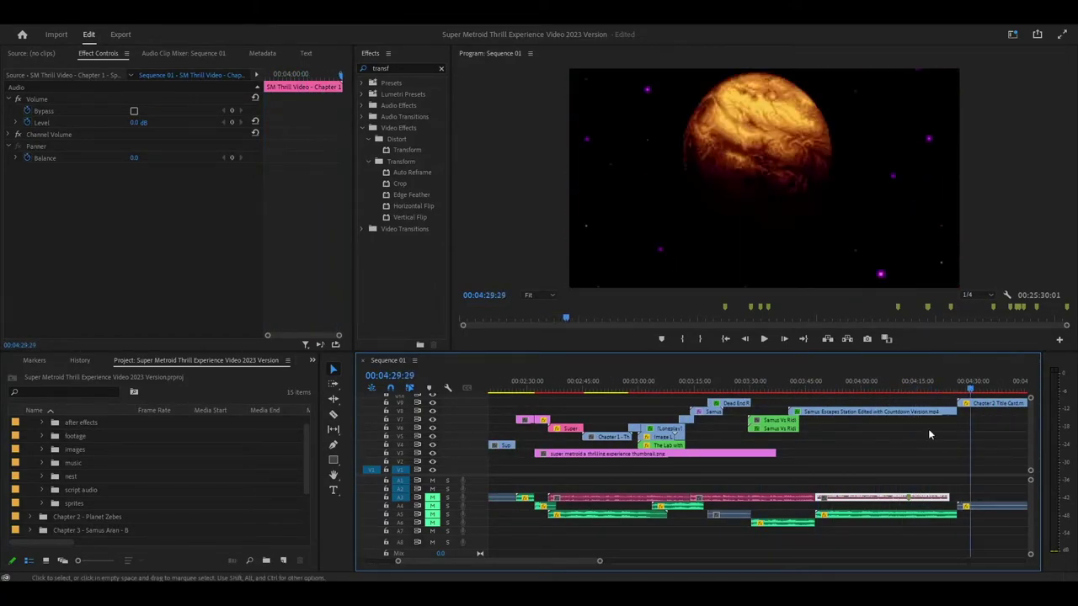
pyautogui.moveTo(599, 560); pyautogui.dragTo(662, 563)
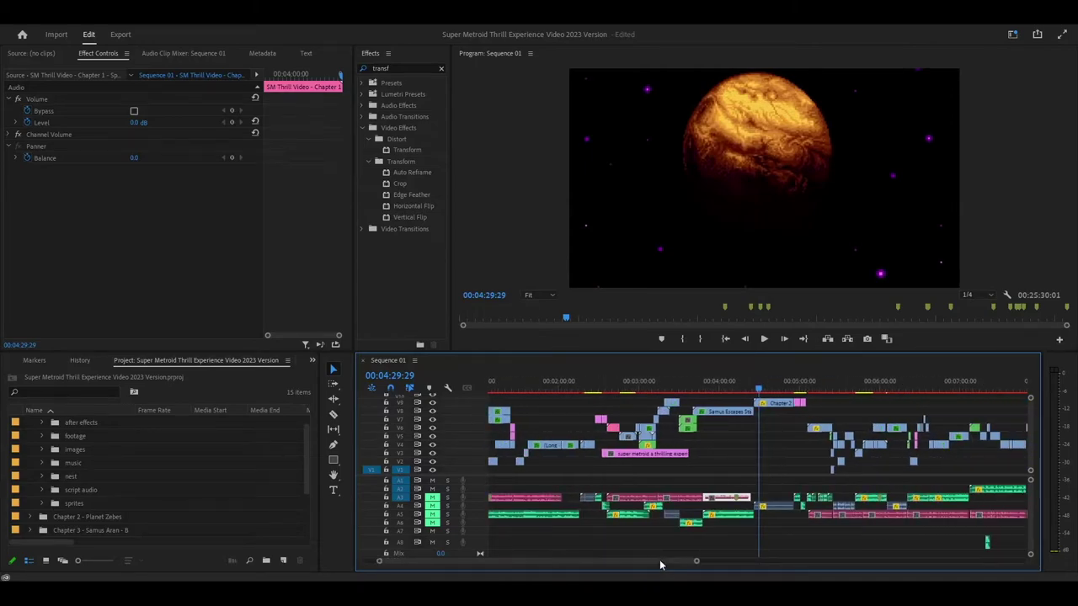
pyautogui.click(755, 389)
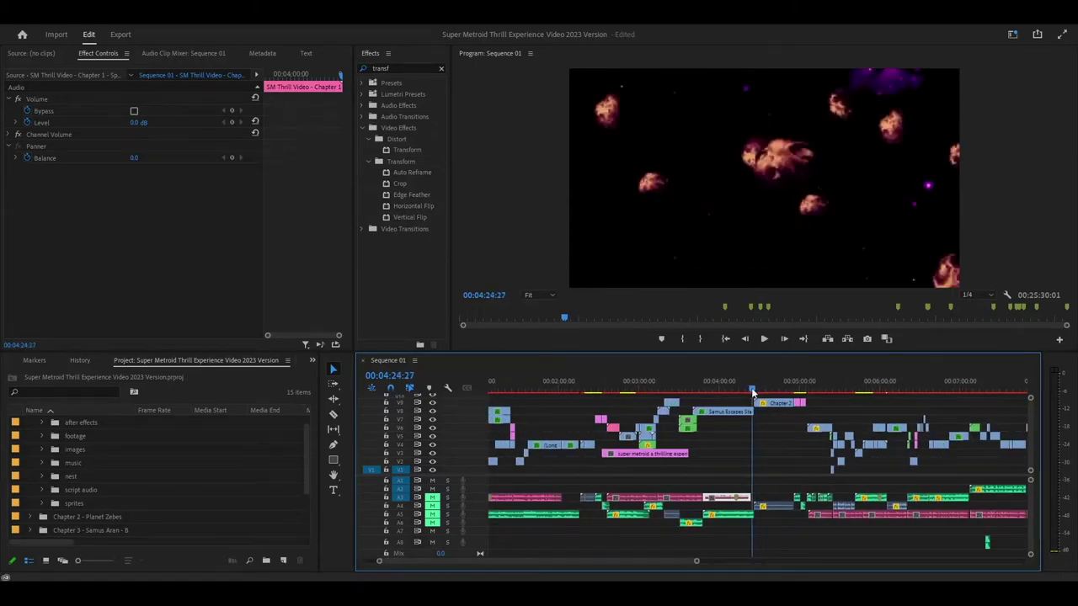
pyautogui.moveTo(754, 392)
pyautogui.mouseDown()
pyautogui.moveTo(697, 410)
pyautogui.moveTo(752, 413)
pyautogui.mouseUp()
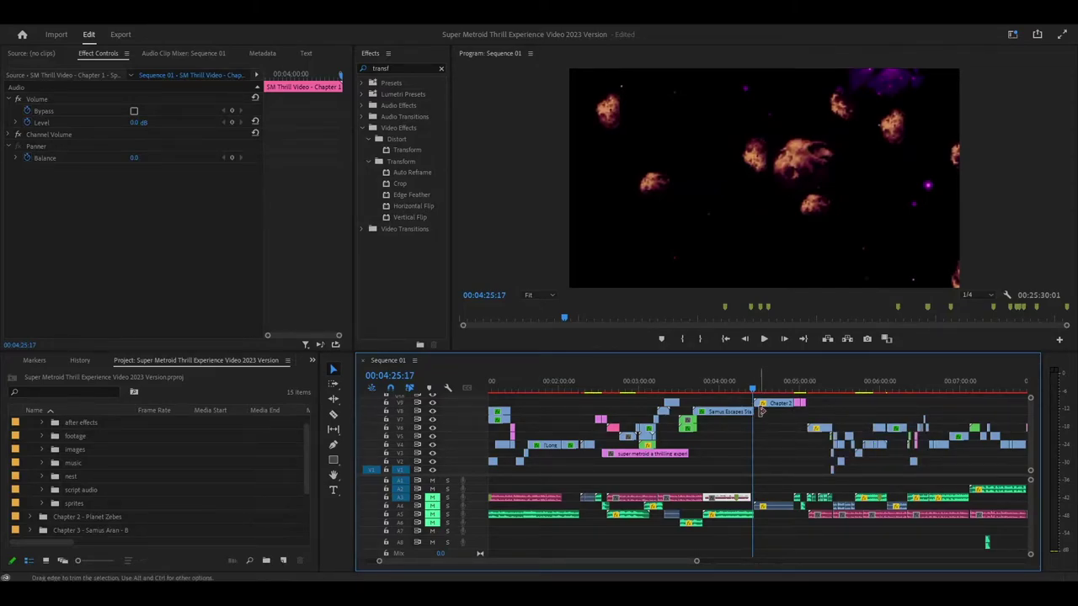
pyautogui.moveTo(751, 392); pyautogui.dragTo(814, 401)
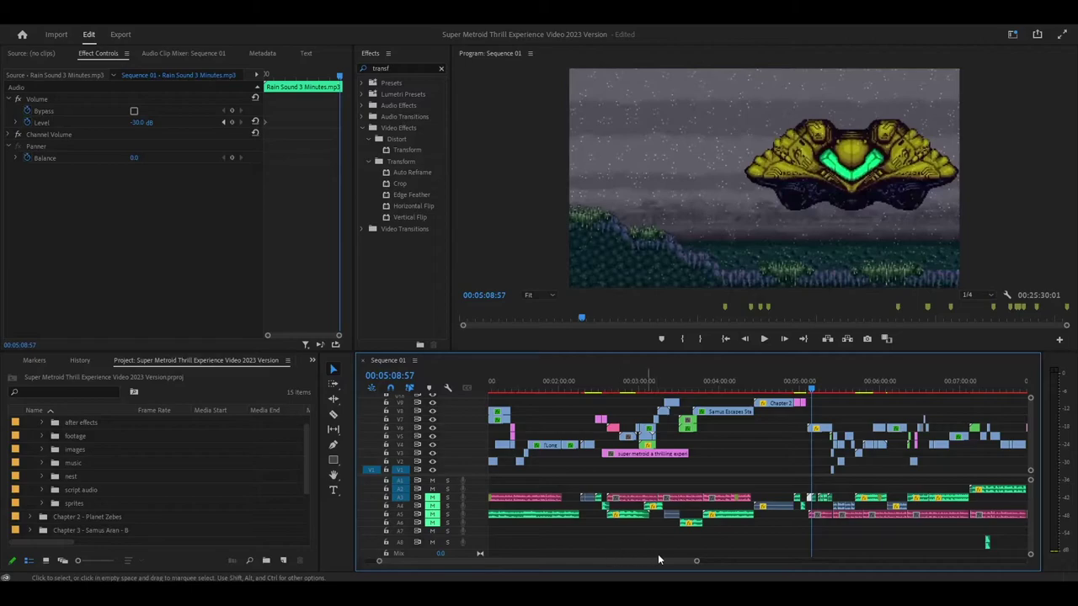
# - Zoom in on the 1st Paragraph clip at the start of Chapter 2 and inspect the nature sound effect beneath it
pyautogui.moveTo(387, 559); pyautogui.dragTo(469, 566)
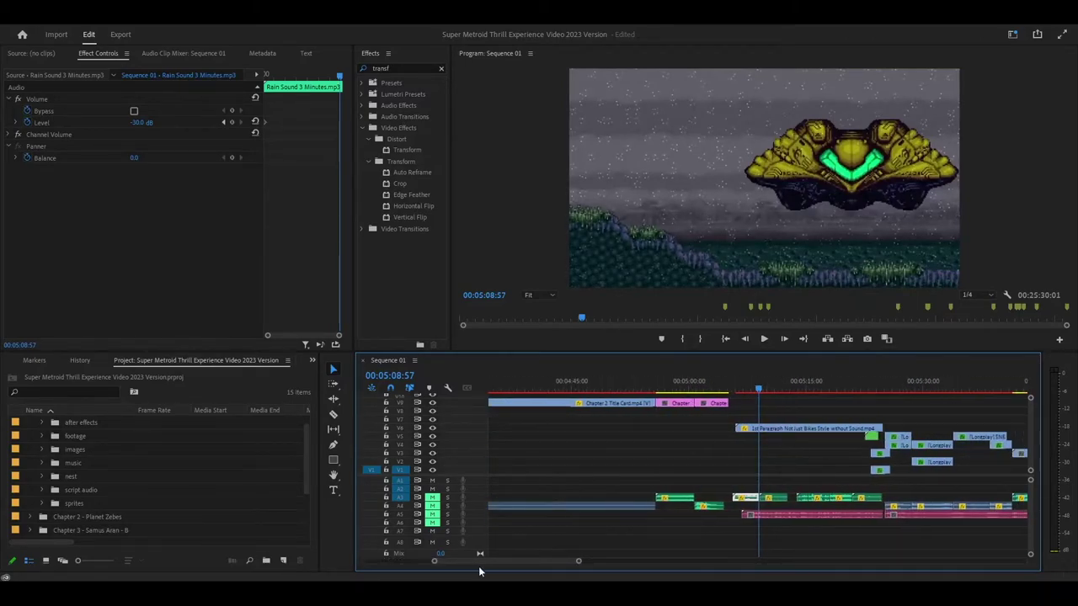
pyautogui.scroll(-4, 520, 559)
pyautogui.scroll(2, 528, 562)
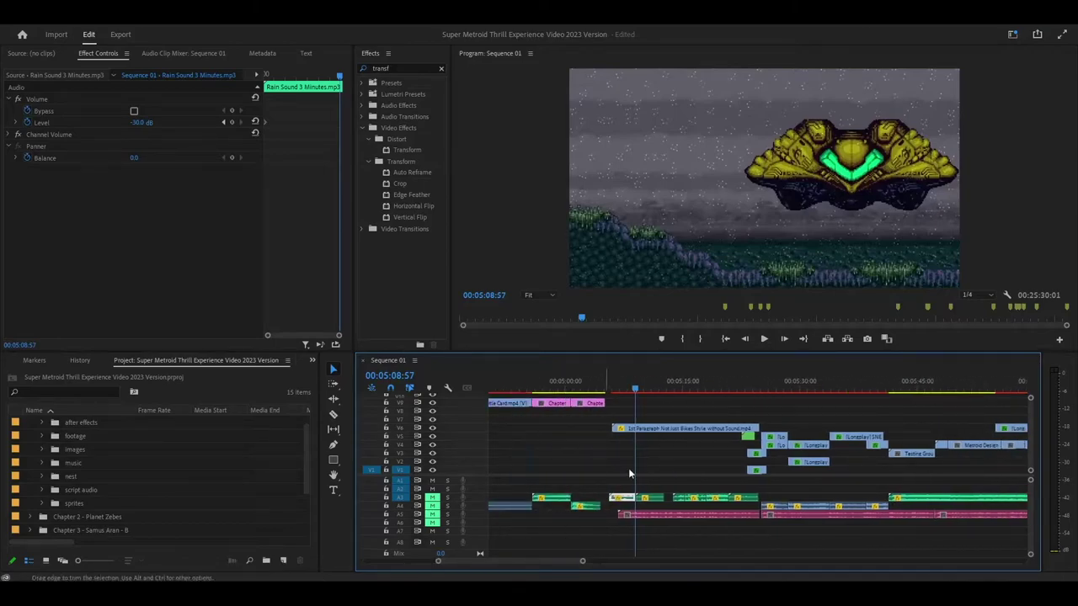
pyautogui.click(684, 455)
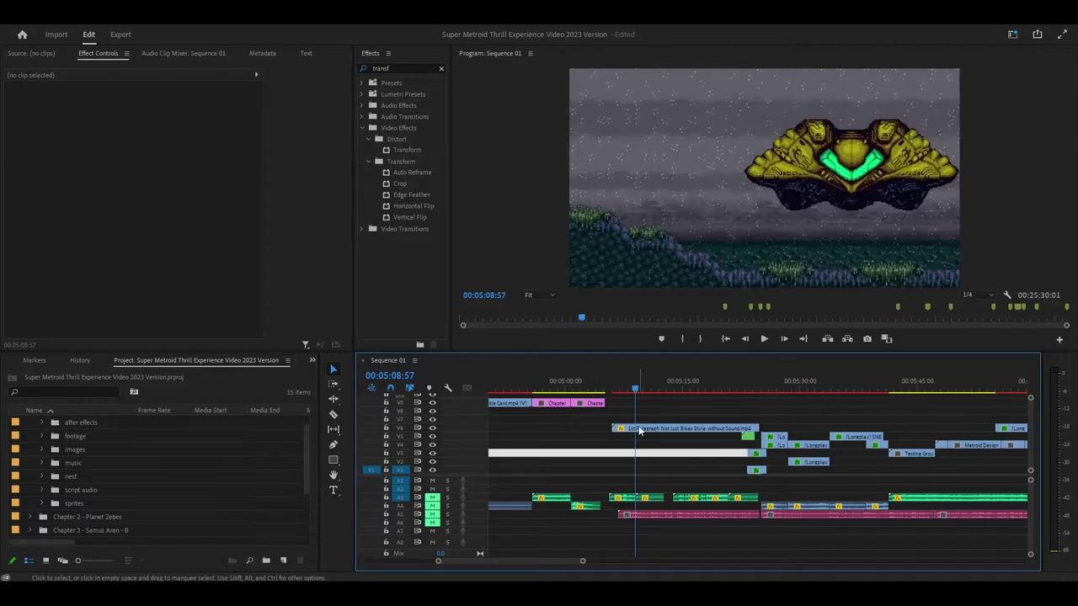
pyautogui.click(648, 499)
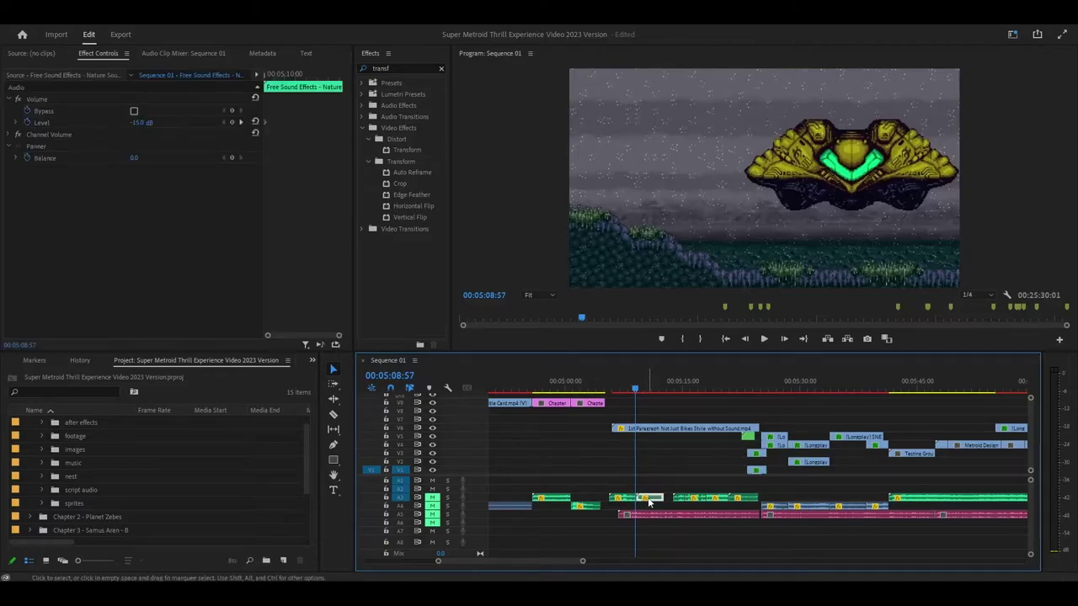
pyautogui.moveTo(653, 470); pyautogui.dragTo(653, 462)
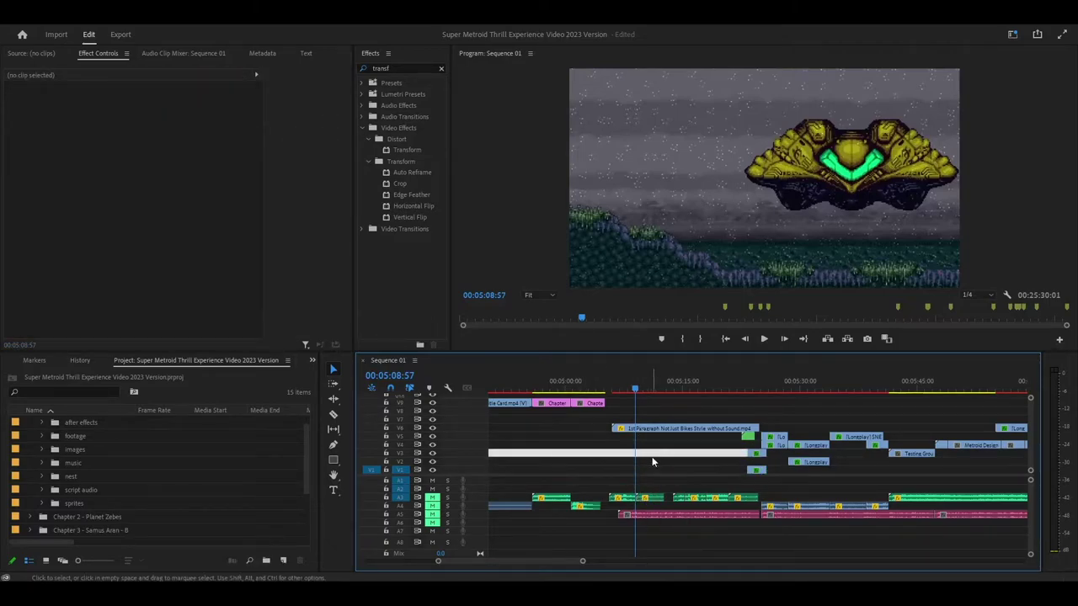
pyautogui.press('Delete')
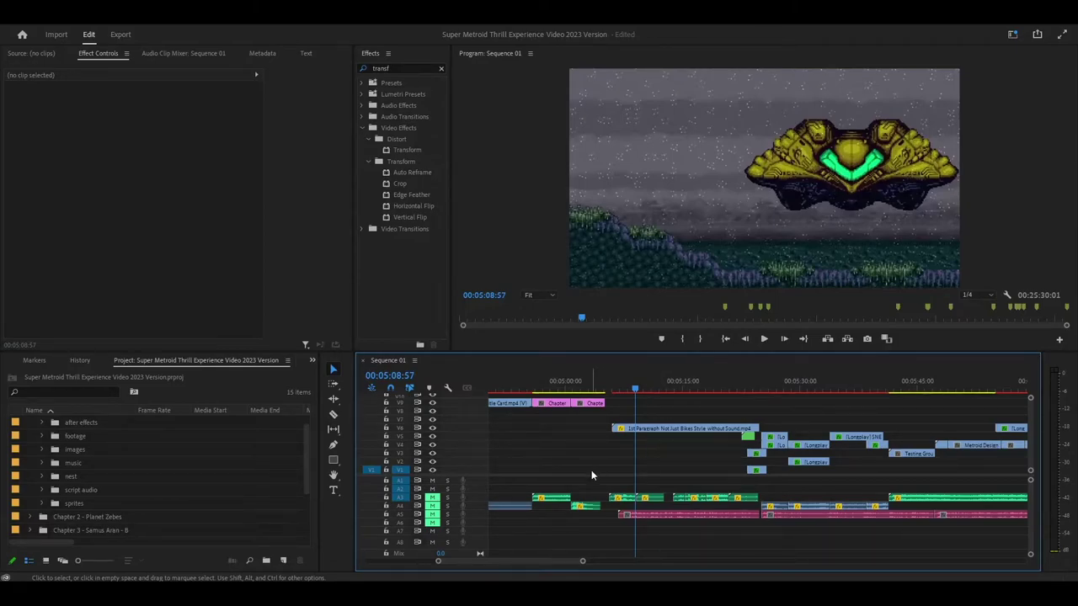
# - Scrub to the robot scene and play its sound effects from 00:05:15:23 with track A3 temporarily unmuted
pyautogui.click(628, 391)
pyautogui.moveTo(628, 391); pyautogui.dragTo(689, 392)
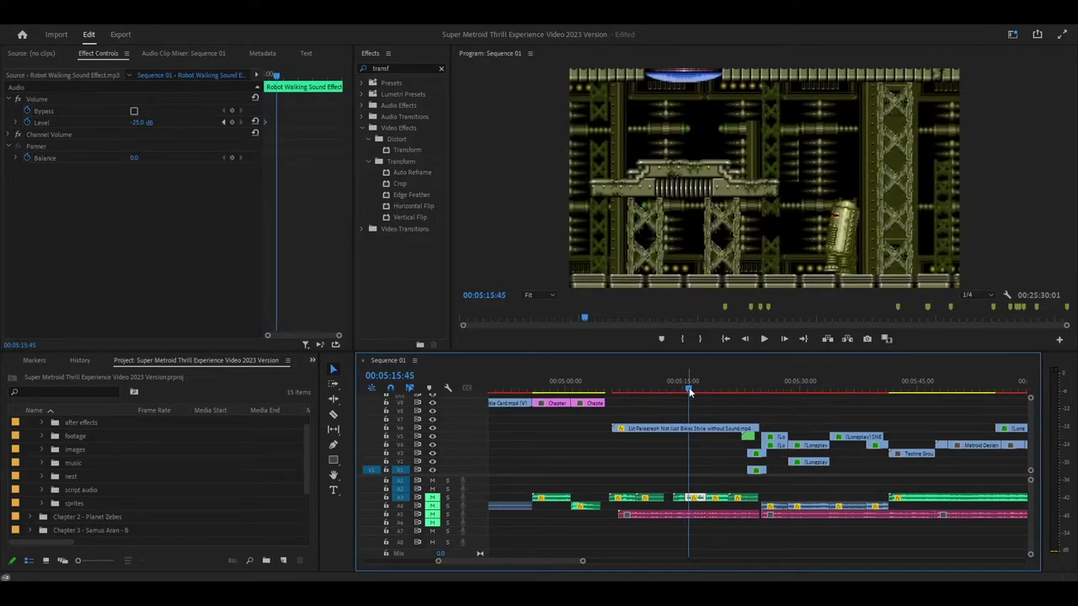
pyautogui.click(431, 496)
pyautogui.click(684, 382)
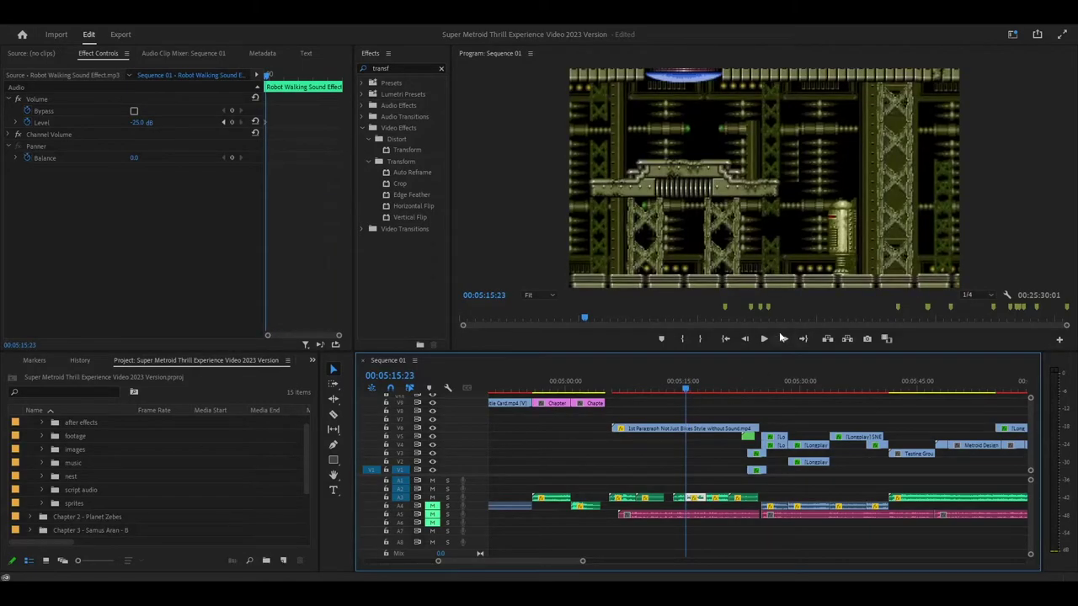
pyautogui.click(765, 338)
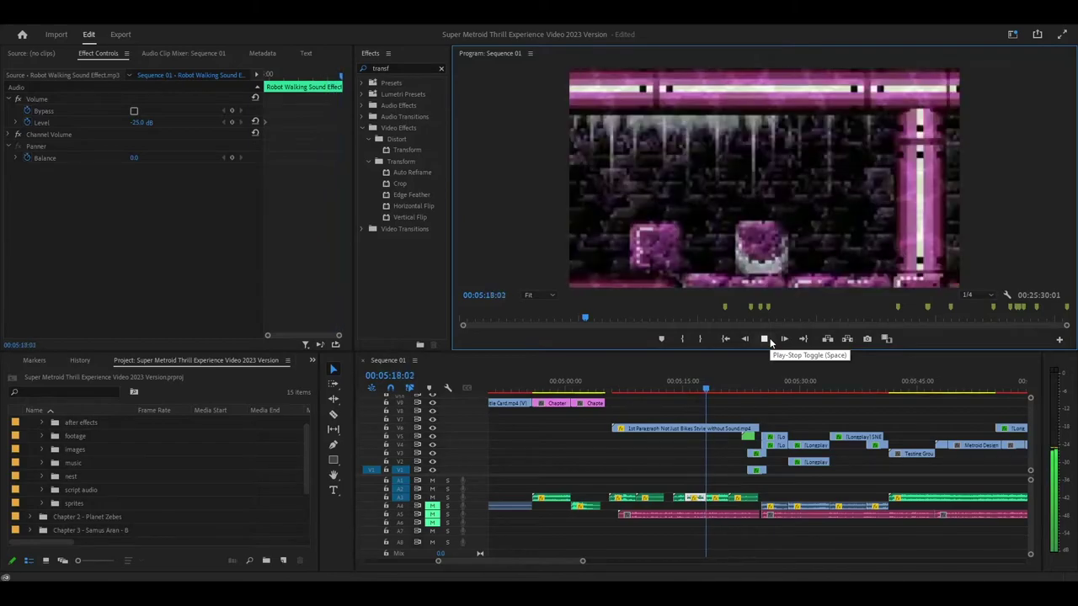
pyautogui.click(767, 339)
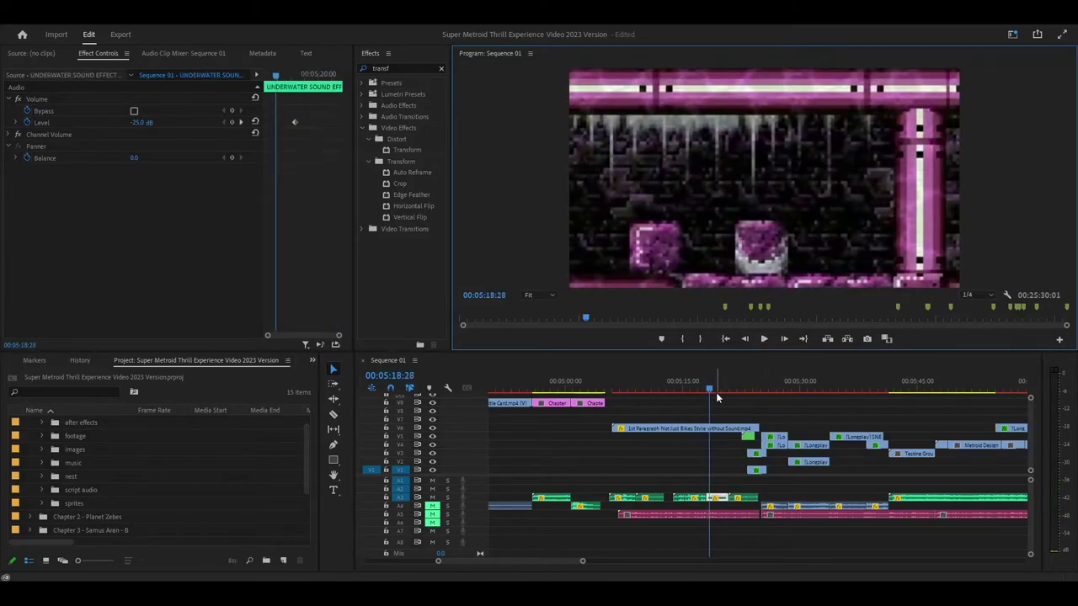
pyautogui.click(432, 496)
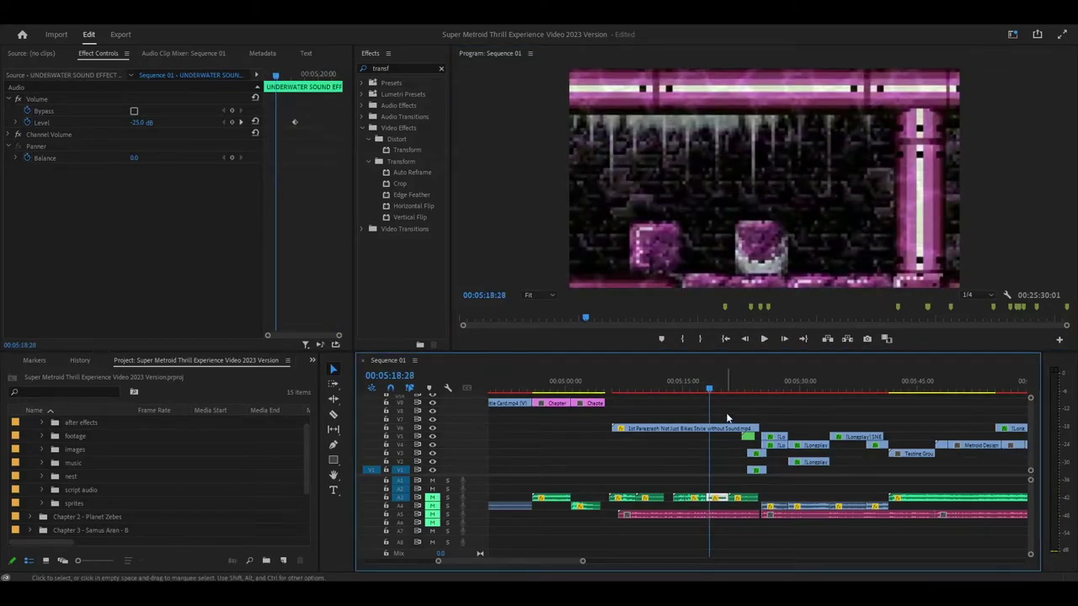
# - Scrub back through the 1st Paragraph clip to 00:05:08:03 and forward to the robot scene at 00:05:16:19
pyautogui.moveTo(713, 390); pyautogui.dragTo(631, 401)
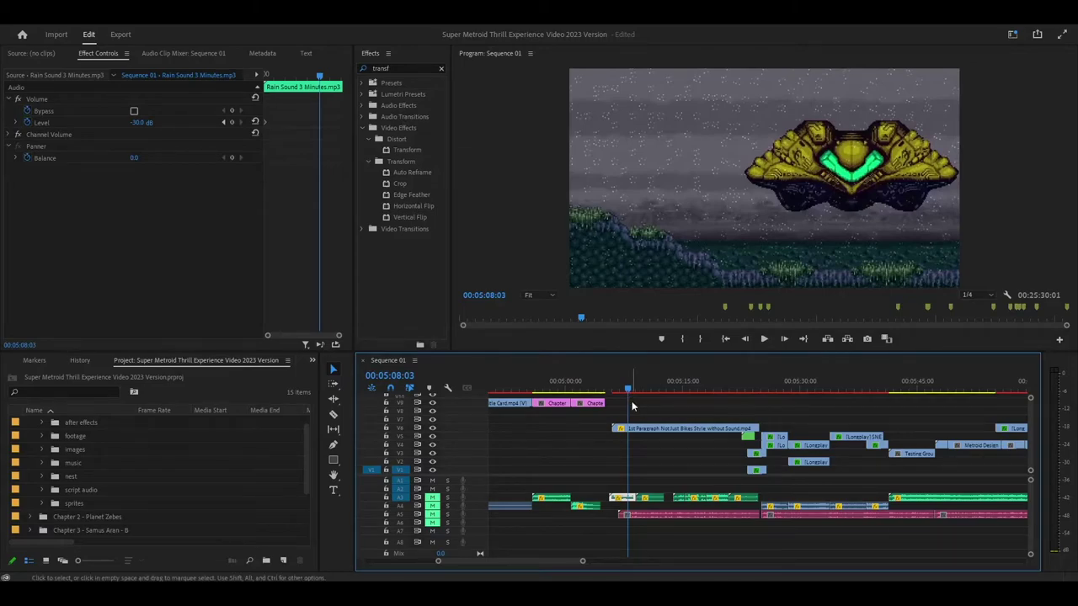
pyautogui.moveTo(631, 400); pyautogui.dragTo(692, 383)
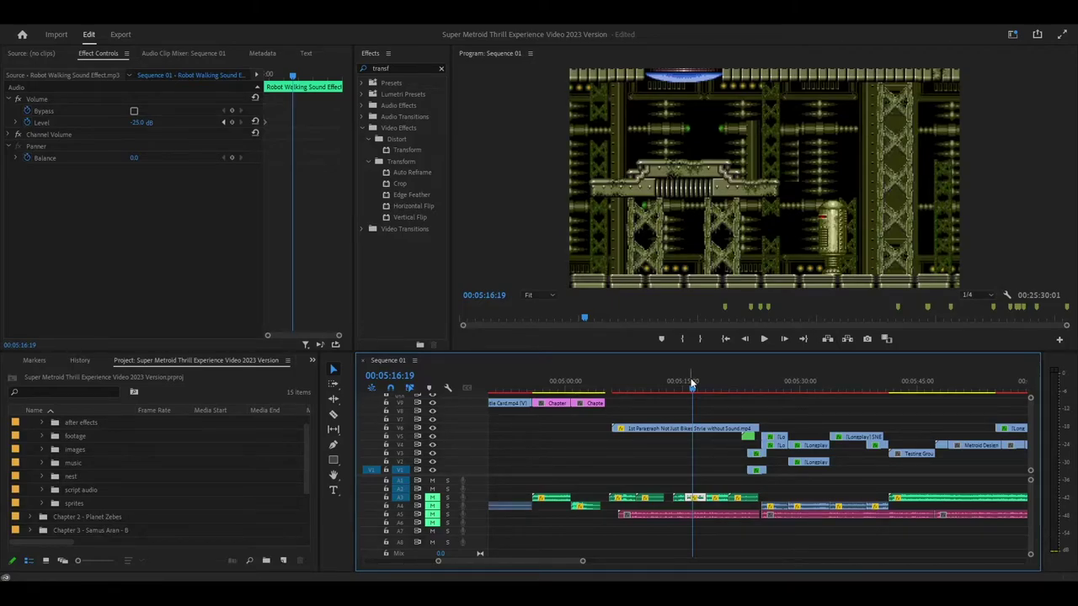
# - Scrub past the robot scene to the map zoom at 00:05:23:34 and back to the Crateria map at 00:05:23:02
pyautogui.moveTo(691, 380); pyautogui.dragTo(753, 399)
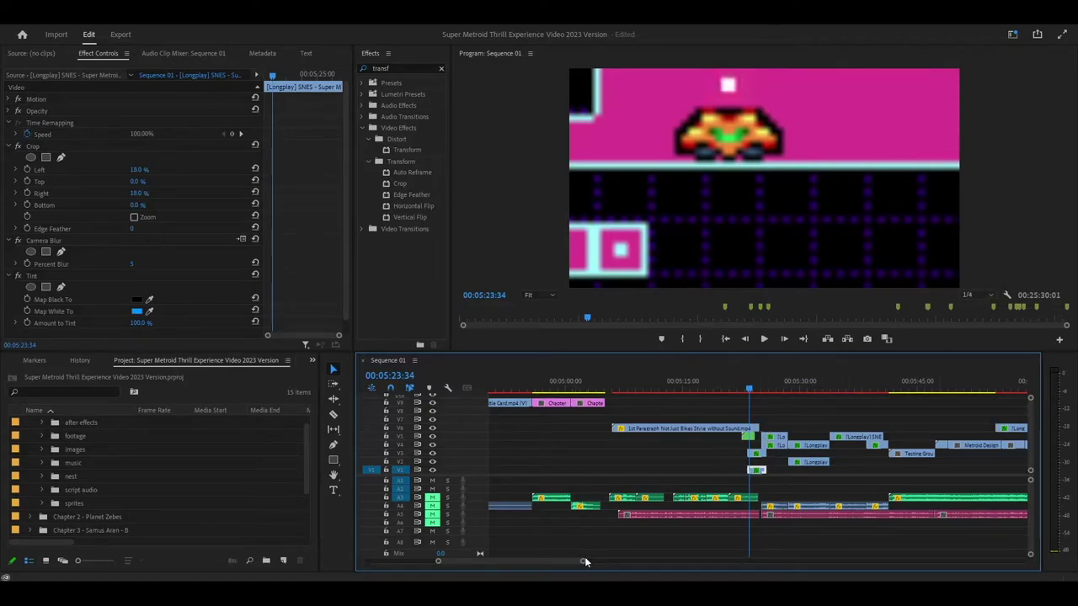
pyautogui.moveTo(581, 559); pyautogui.dragTo(551, 563)
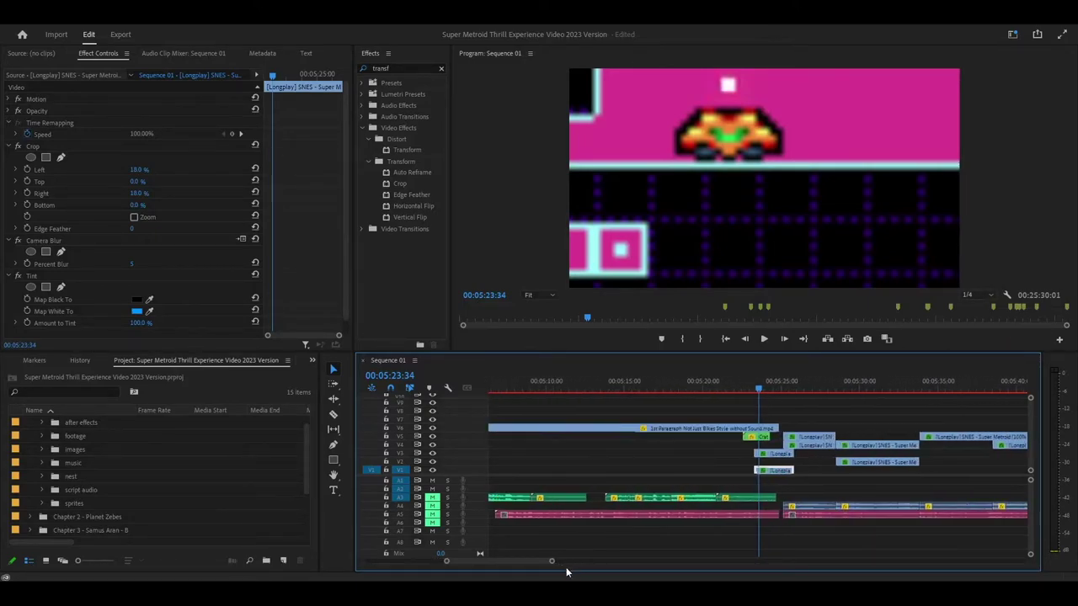
pyautogui.moveTo(760, 388); pyautogui.dragTo(752, 389)
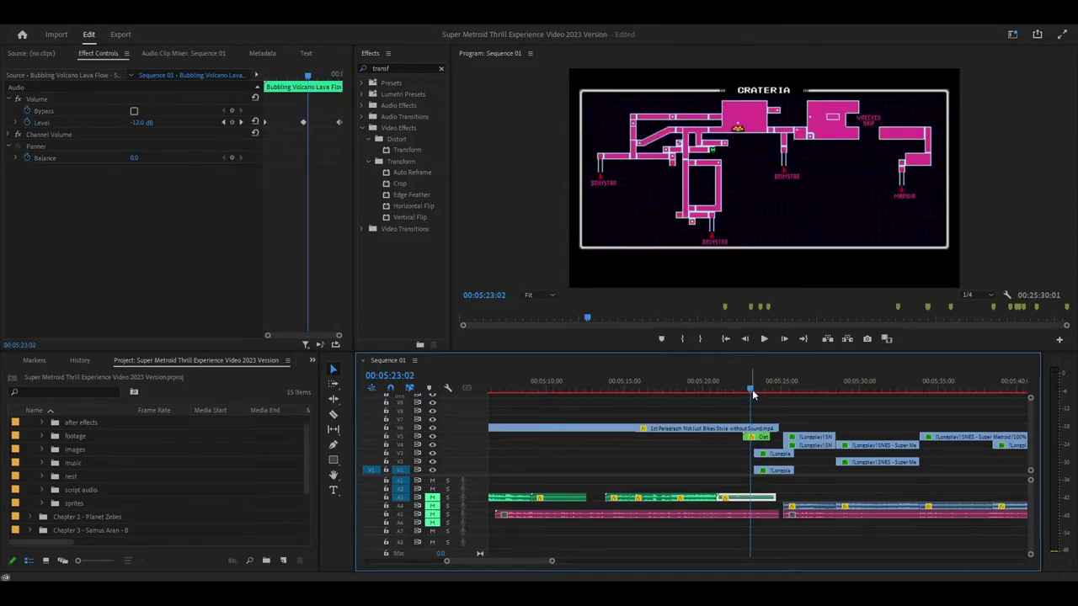
# - Set the playback resolution to Full and scrub from the Crateria map through the ship scene to 00:05:39:04
pyautogui.click(977, 296)
pyautogui.click(973, 308)
pyautogui.moveTo(749, 388); pyautogui.dragTo(773, 390)
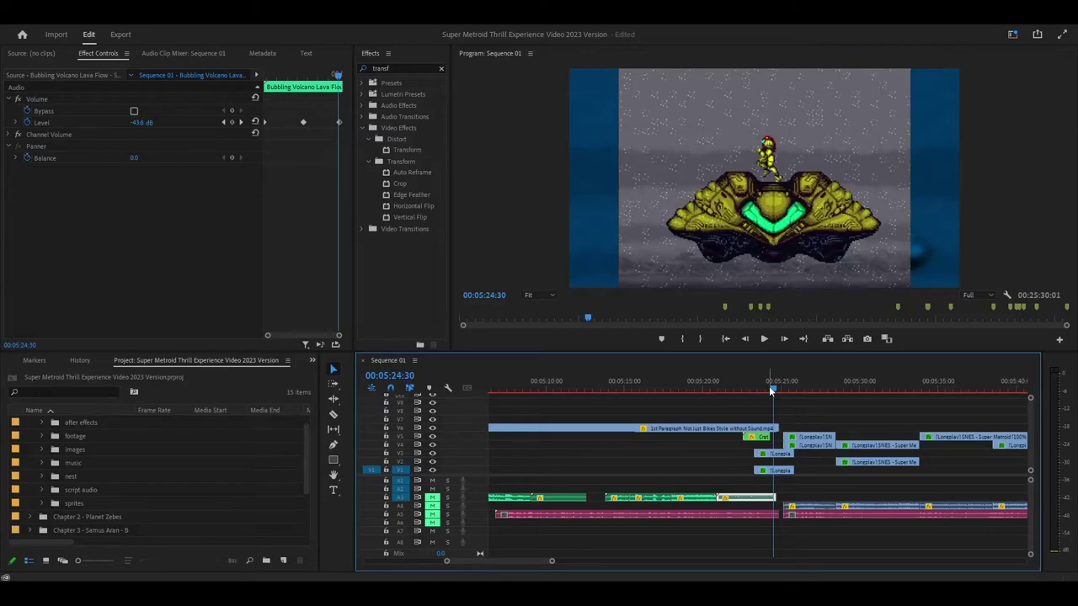
pyautogui.click(786, 391)
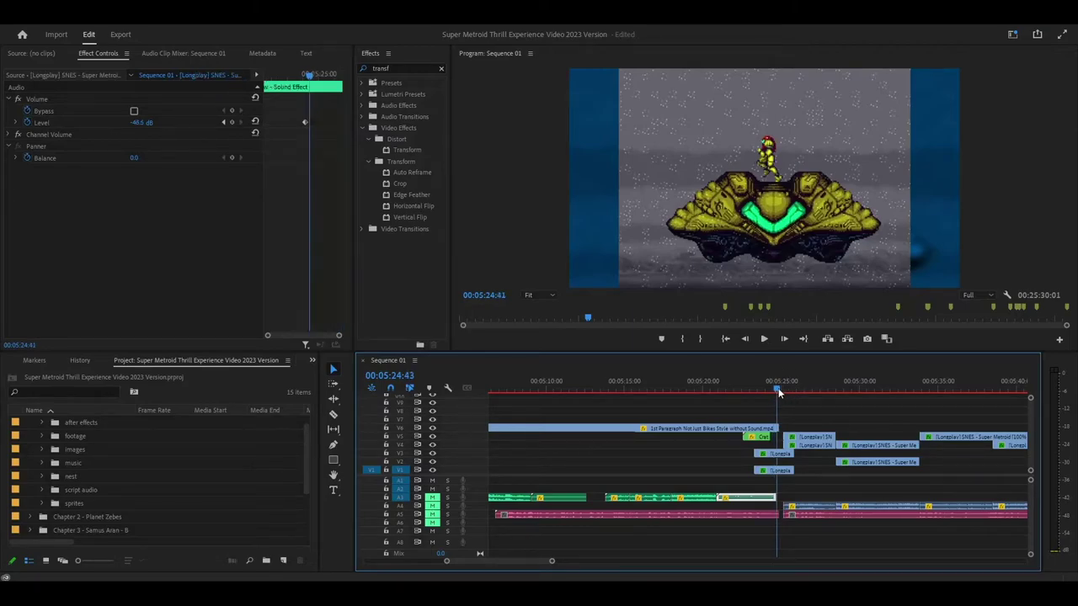
pyautogui.moveTo(786, 391); pyautogui.dragTo(1000, 393)
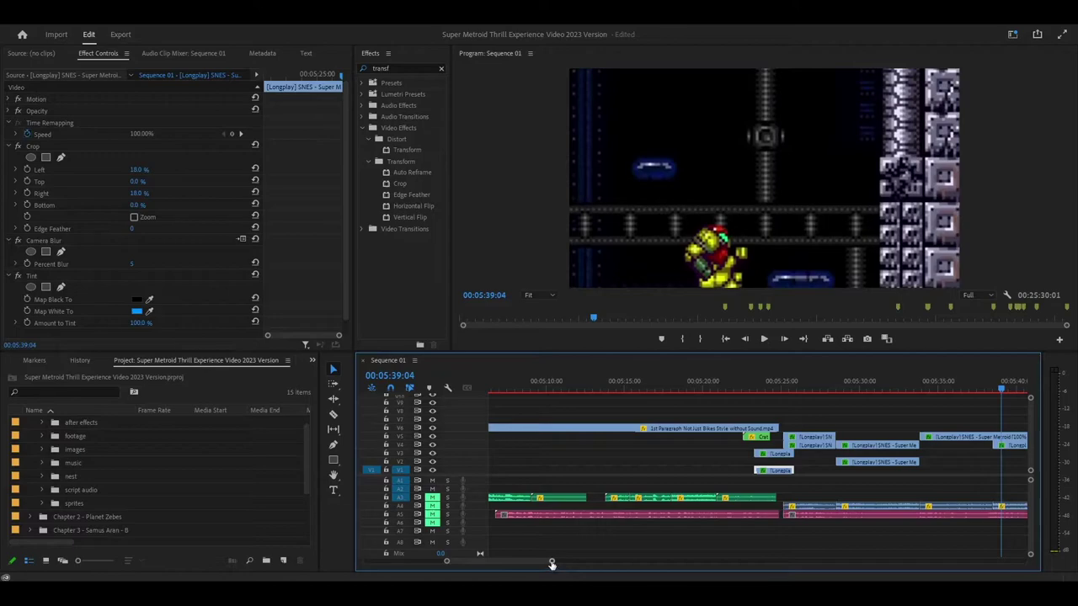
# - Scrub into the Testing Ground clip and review its ship scene from 00:05:45:19 to 00:05:46:53
pyautogui.moveTo(551, 564); pyautogui.dragTo(577, 561)
pyautogui.click(764, 390)
pyautogui.moveTo(763, 390); pyautogui.dragTo(815, 392)
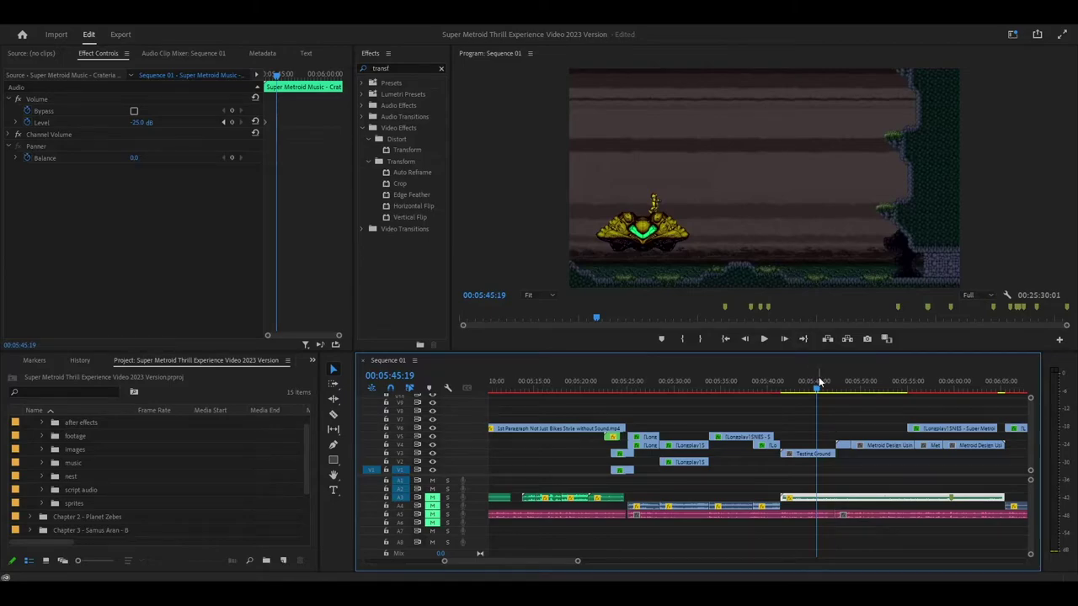
pyautogui.moveTo(815, 390); pyautogui.dragTo(832, 391)
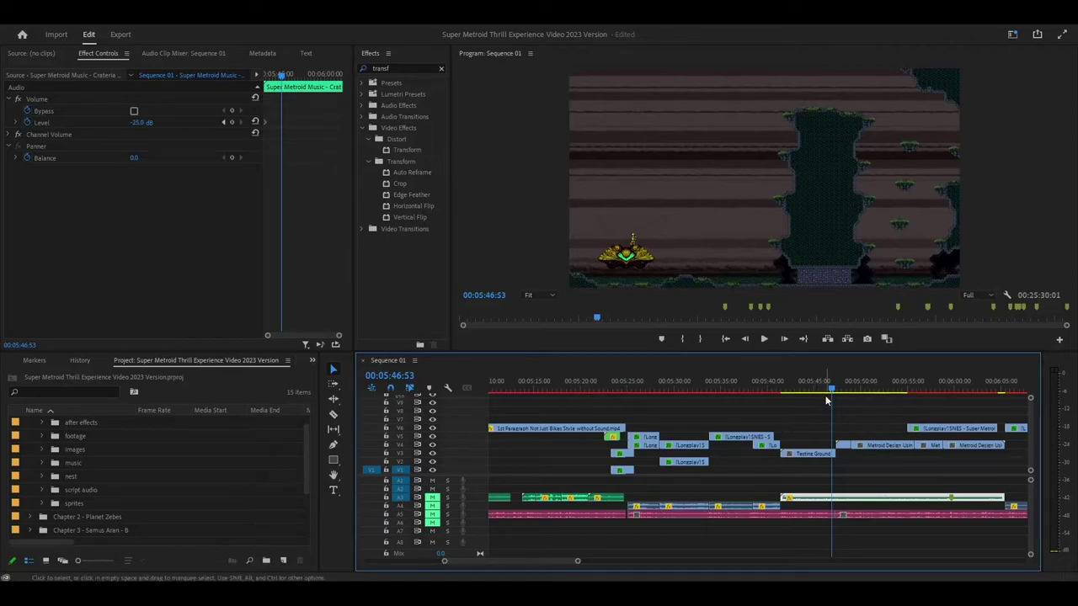
# - Set the playback resolution to 1/4, inspect the Morphing Ball clip at 00:05:57:56, and scrub on to the statue scene at 00:06:06:57
pyautogui.moveTo(833, 392); pyautogui.dragTo(954, 402)
pyautogui.click(971, 296)
pyautogui.click(977, 330)
pyautogui.moveTo(952, 390)
pyautogui.mouseDown()
pyautogui.moveTo(894, 394)
pyautogui.moveTo(935, 387)
pyautogui.mouseUp()
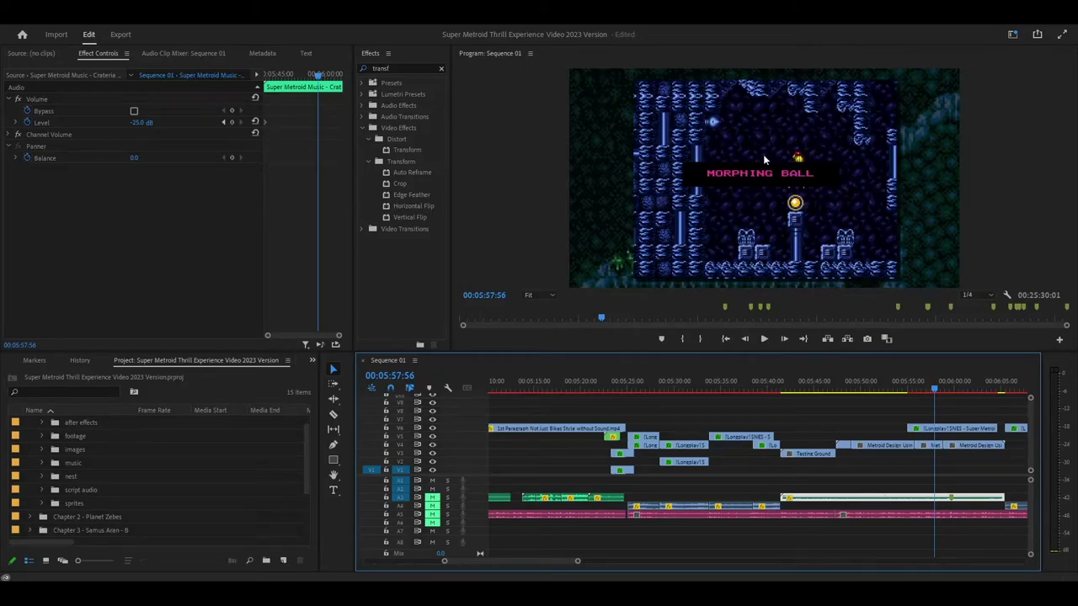
pyautogui.click(932, 447)
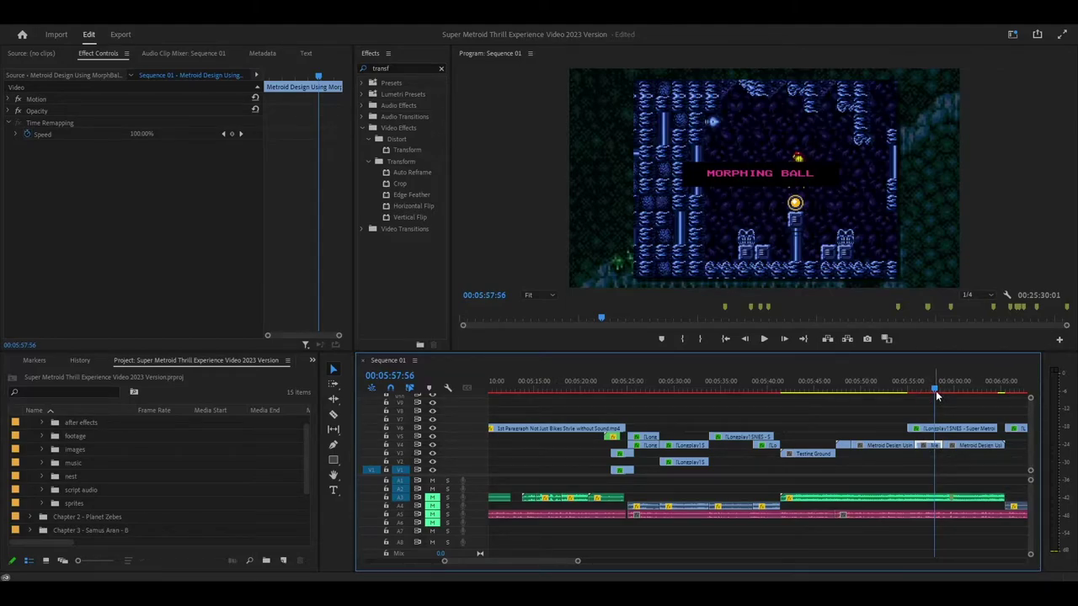
pyautogui.moveTo(935, 382); pyautogui.dragTo(1022, 389)
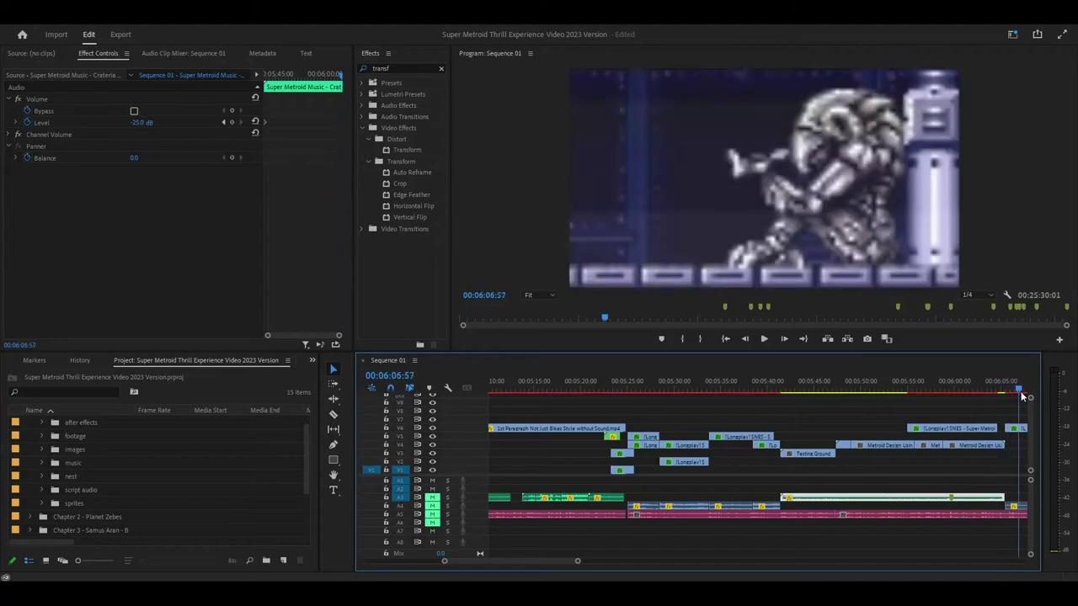
# - Scrub ahead to the Brinstar map transition and review it up to 00:06:22:50
pyautogui.press('-')
pyautogui.press('-')
pyautogui.press('-')
pyautogui.press('-')
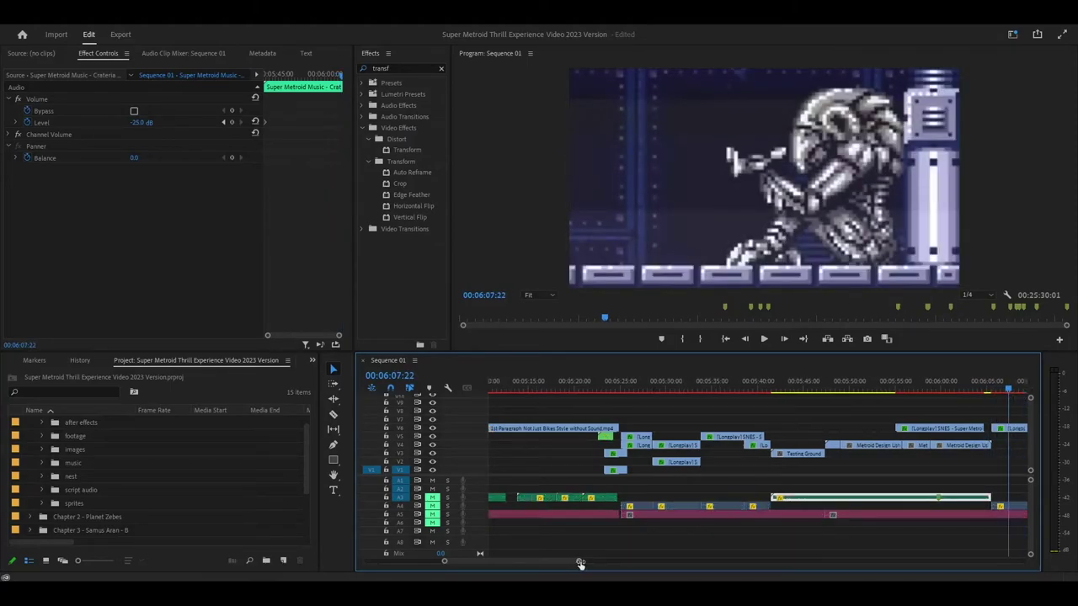
pyautogui.moveTo(758, 389); pyautogui.dragTo(830, 401)
pyautogui.press('space')
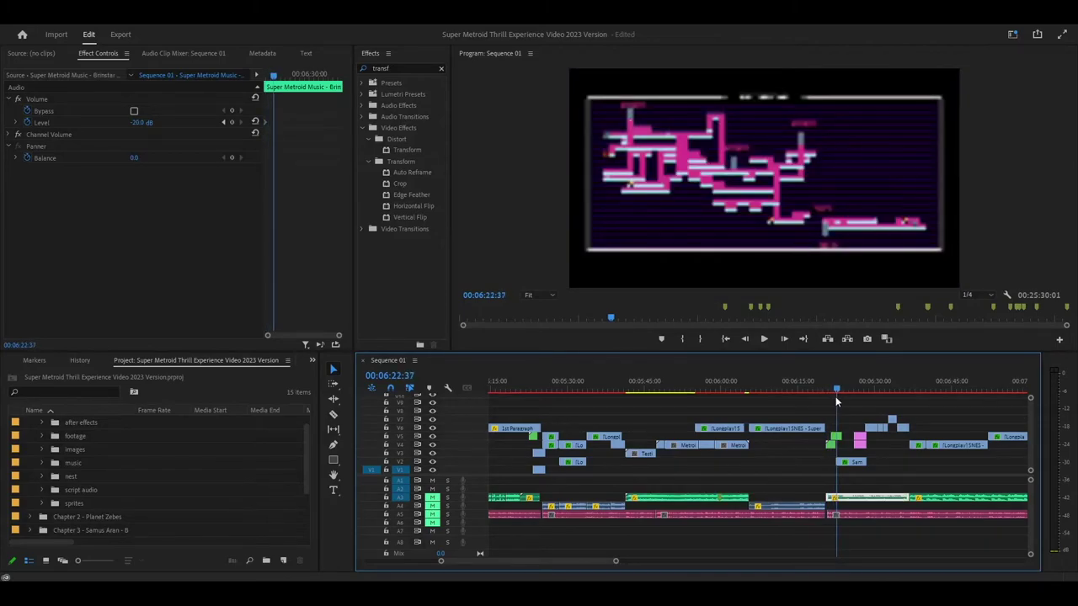
pyautogui.scroll(-3, 648, 540)
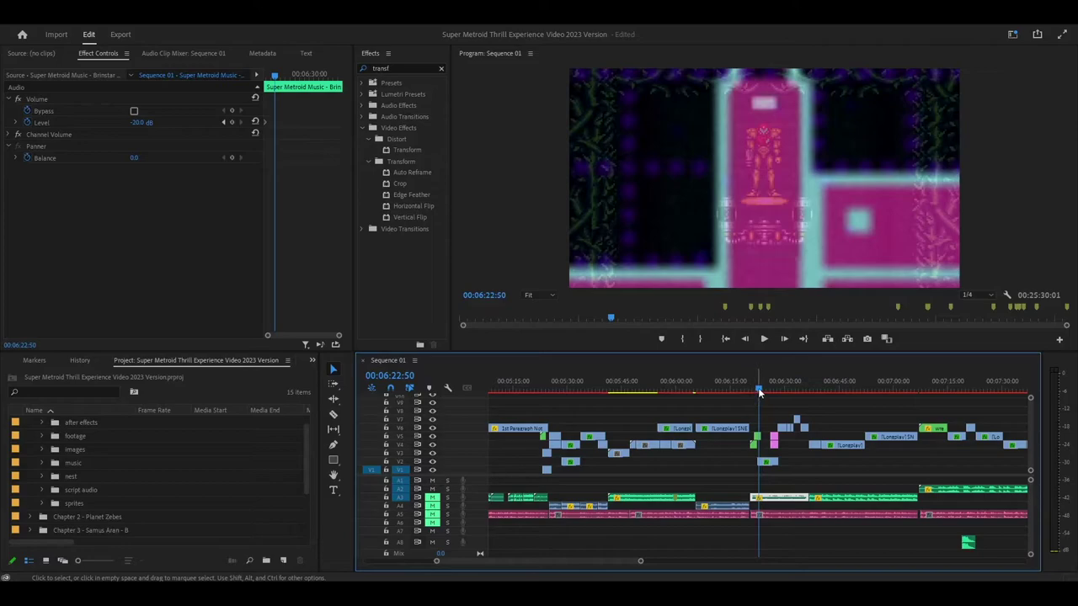
# - Scrub to the Wrecked Ship map at 00:07:12:24 and back to the start of that section at 00:07:06:59
pyautogui.moveTo(758, 391); pyautogui.dragTo(937, 423)
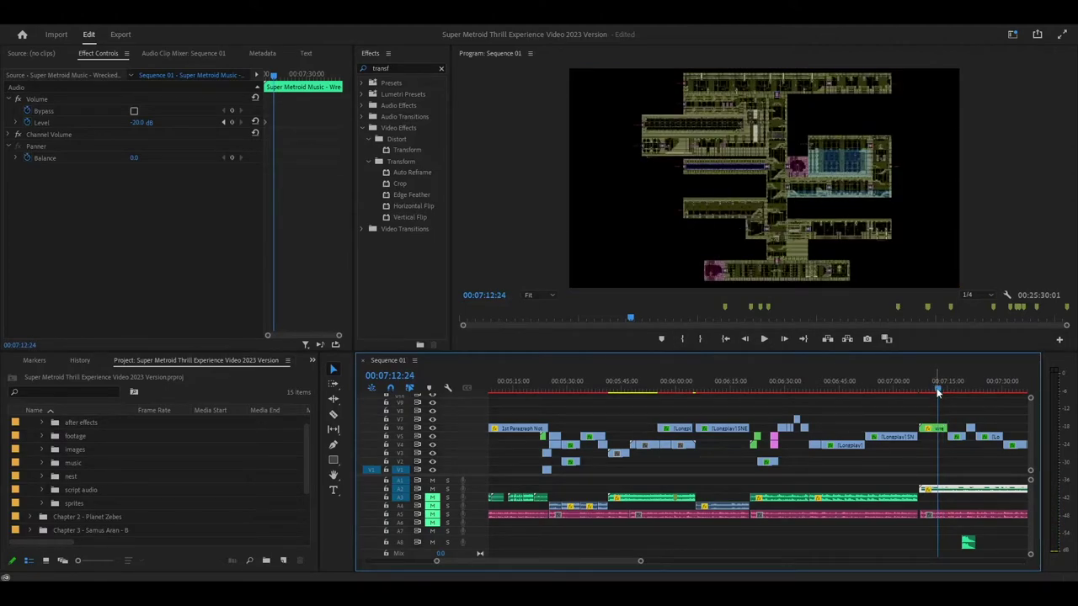
pyautogui.moveTo(937, 393)
pyautogui.mouseDown()
pyautogui.moveTo(921, 391)
pyautogui.moveTo(930, 396)
pyautogui.mouseUp()
pyautogui.moveTo(933, 396); pyautogui.dragTo(917, 398)
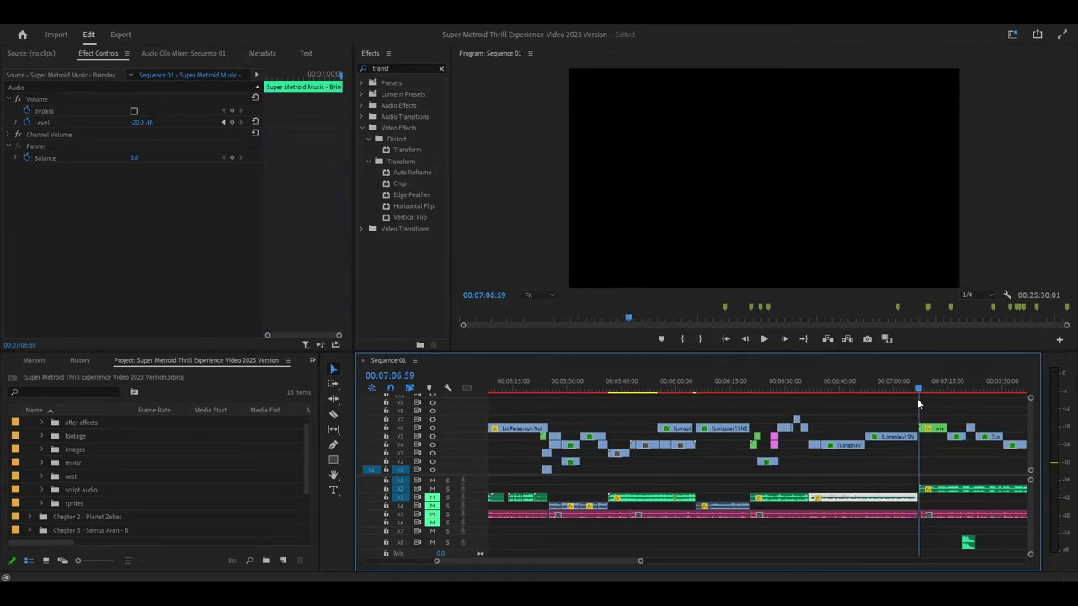
# - Scrub to the side-by-side panel shot at 00:08:10:48 and on to the gameplay at 00:08:52:26
pyautogui.moveTo(640, 561); pyautogui.dragTo(684, 561)
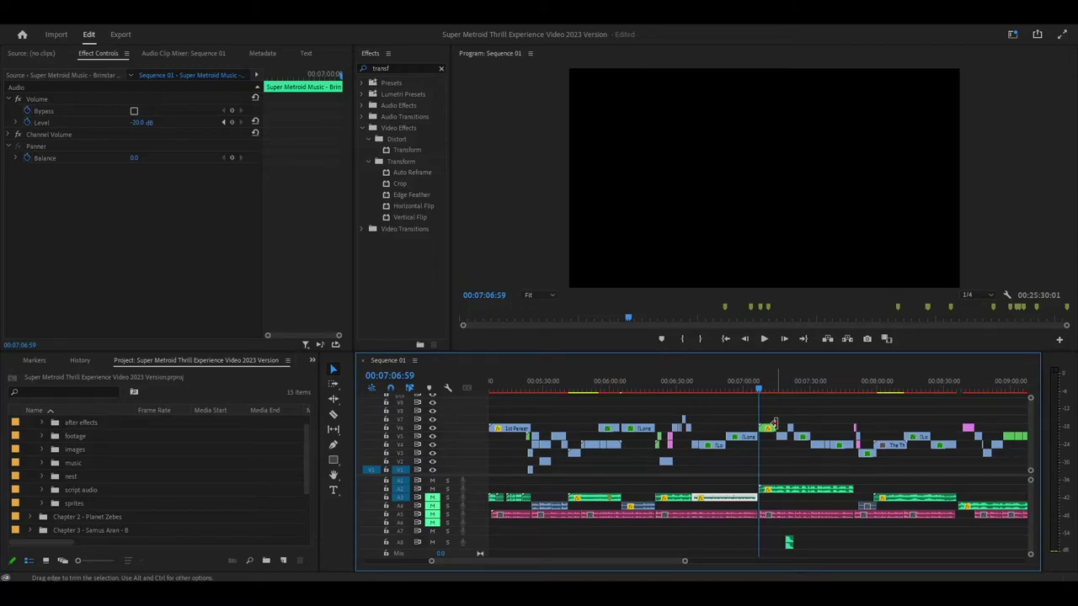
pyautogui.moveTo(761, 390); pyautogui.dragTo(900, 416)
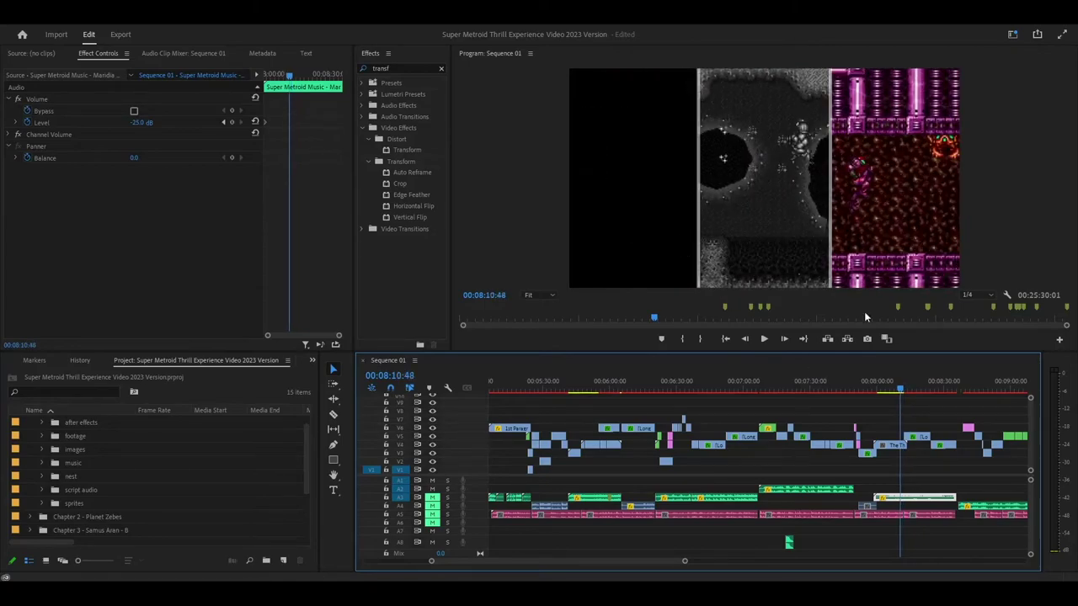
pyautogui.click(906, 390)
pyautogui.moveTo(906, 390); pyautogui.dragTo(993, 389)
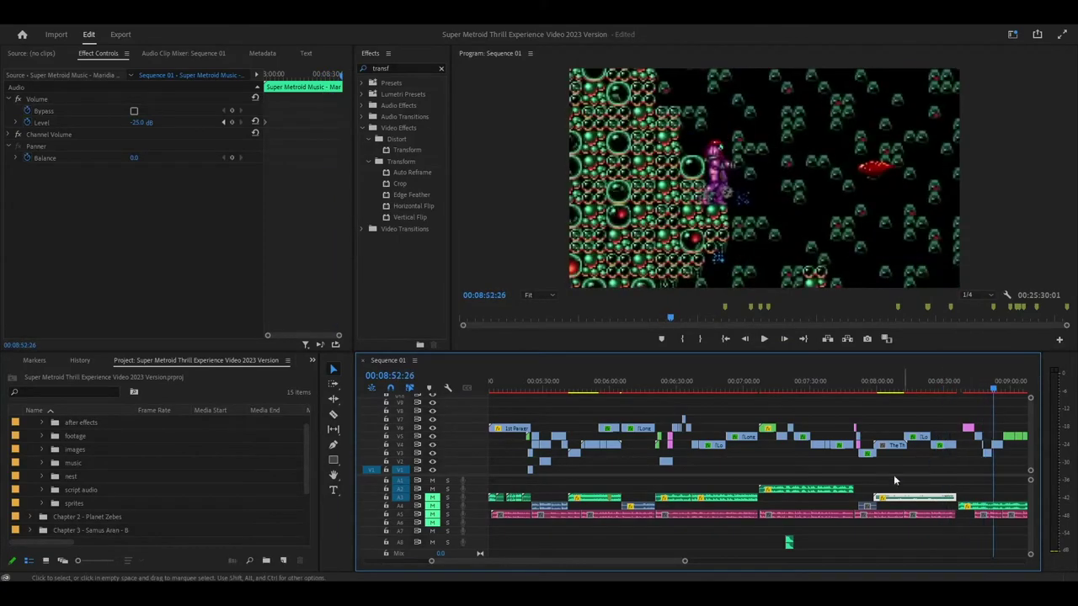
# - Scrub to "The Playable Girl Boss" title card at 00:10:06:17 and bring the Chapter 3 clips into view
pyautogui.scroll(-5, 690, 560)
pyautogui.moveTo(712, 387); pyautogui.dragTo(872, 416)
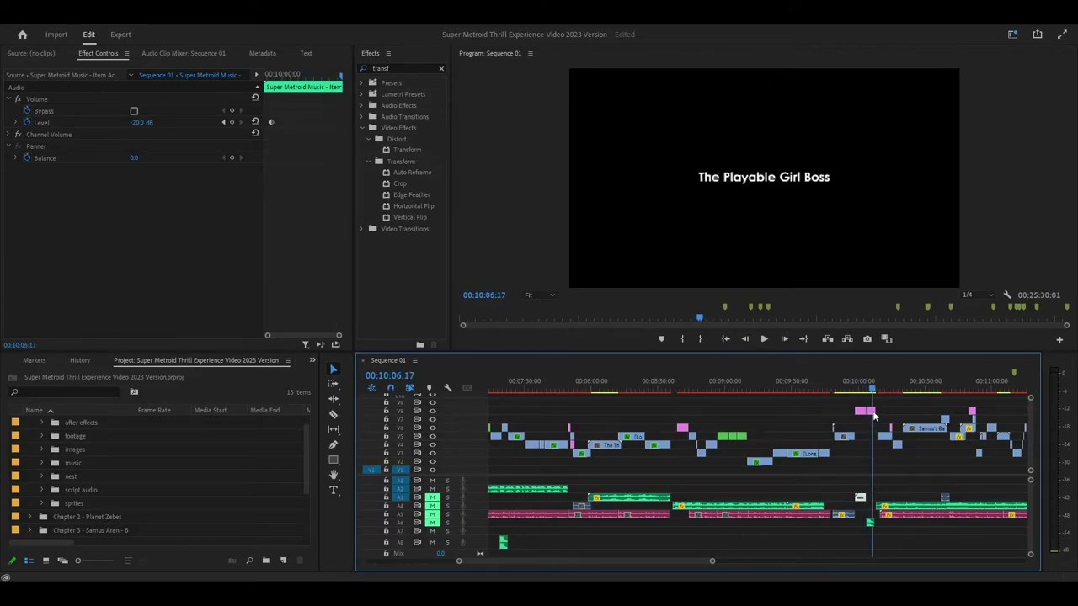
pyautogui.scroll(-5, 714, 562)
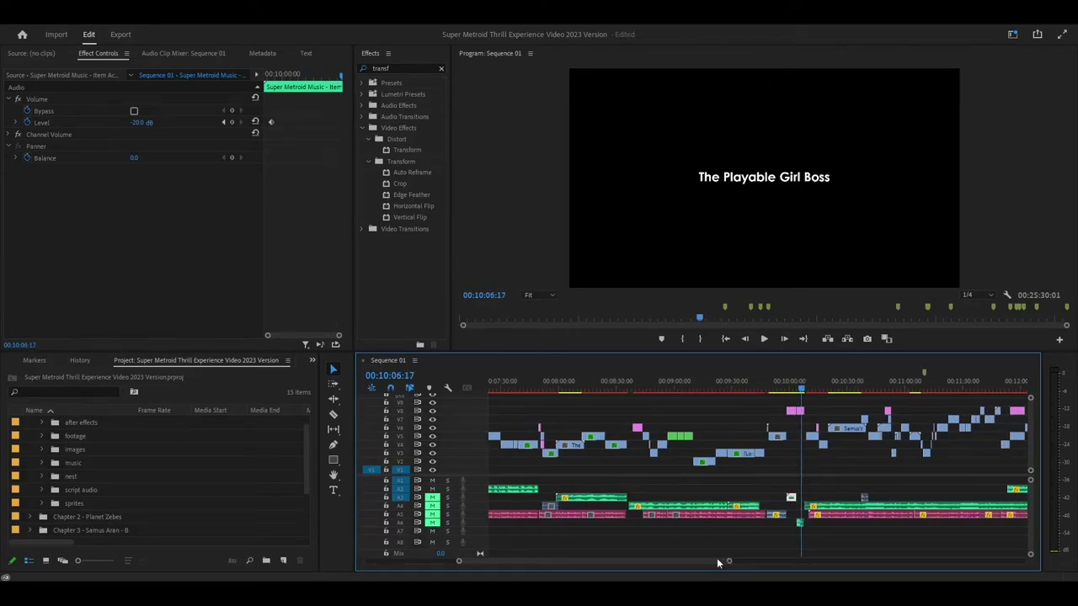
pyautogui.scroll(-1, 715, 559)
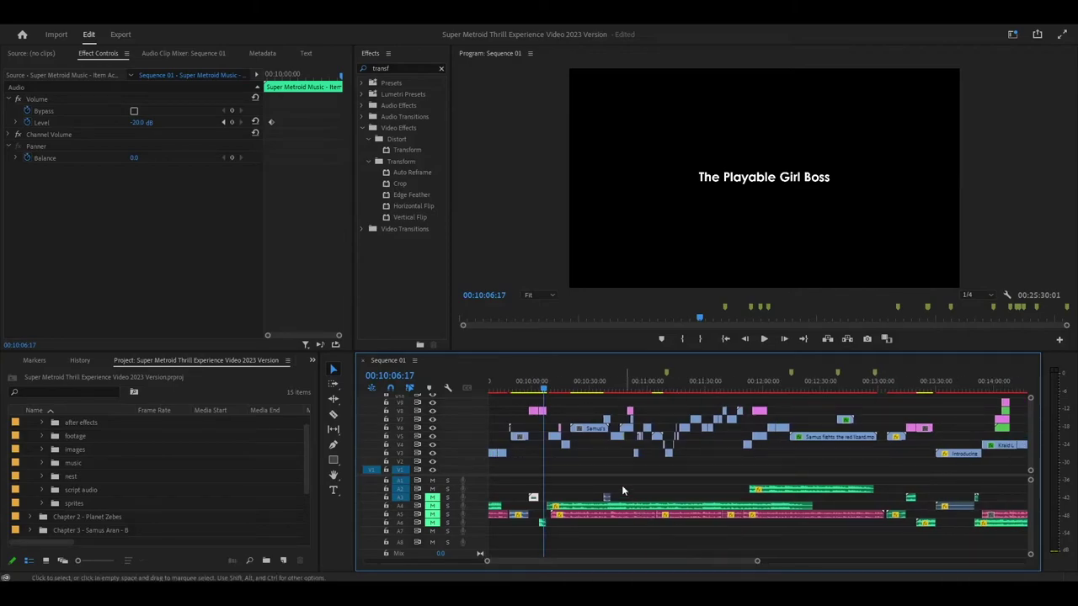
# - Review the Samus Aran name shot at 00:10:15:33 and the split-screen gameplay at 00:10:27:13
pyautogui.moveTo(543, 390); pyautogui.dragTo(560, 394)
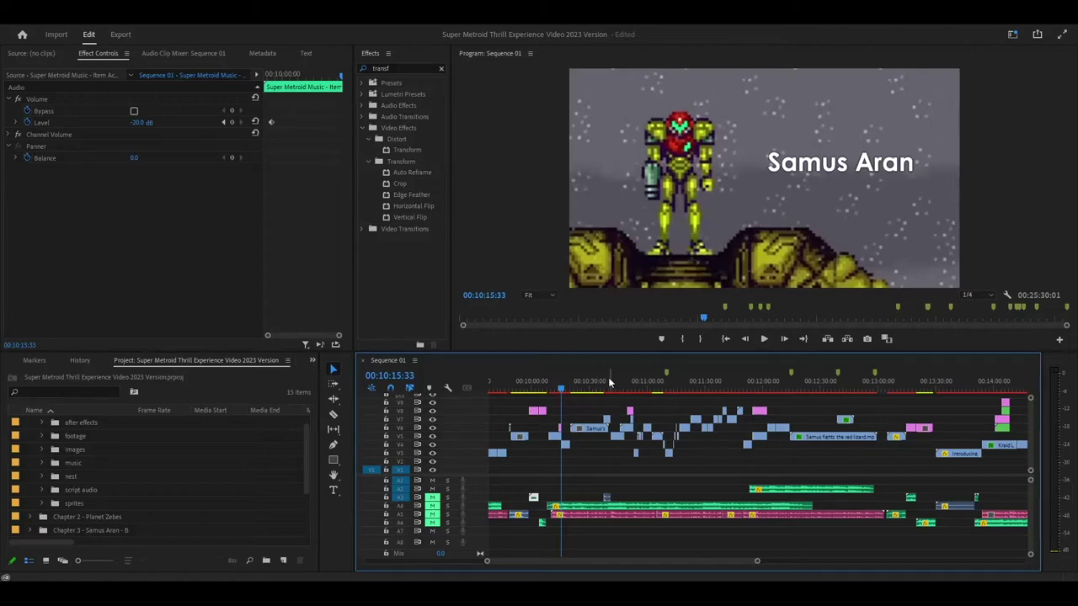
pyautogui.click(570, 389)
pyautogui.moveTo(569, 390); pyautogui.dragTo(583, 387)
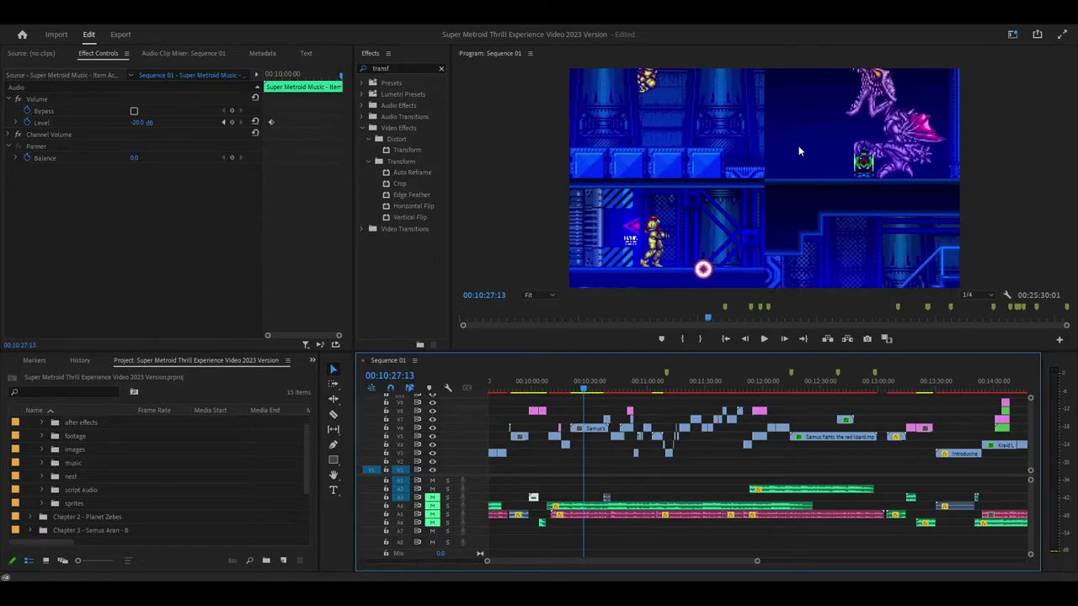
# - Scrub through the following Samus clips to the equipment screen at 00:10:59:01 and the gameplay at 00:11:04:51
pyautogui.click(590, 388)
pyautogui.moveTo(592, 388); pyautogui.dragTo(646, 376)
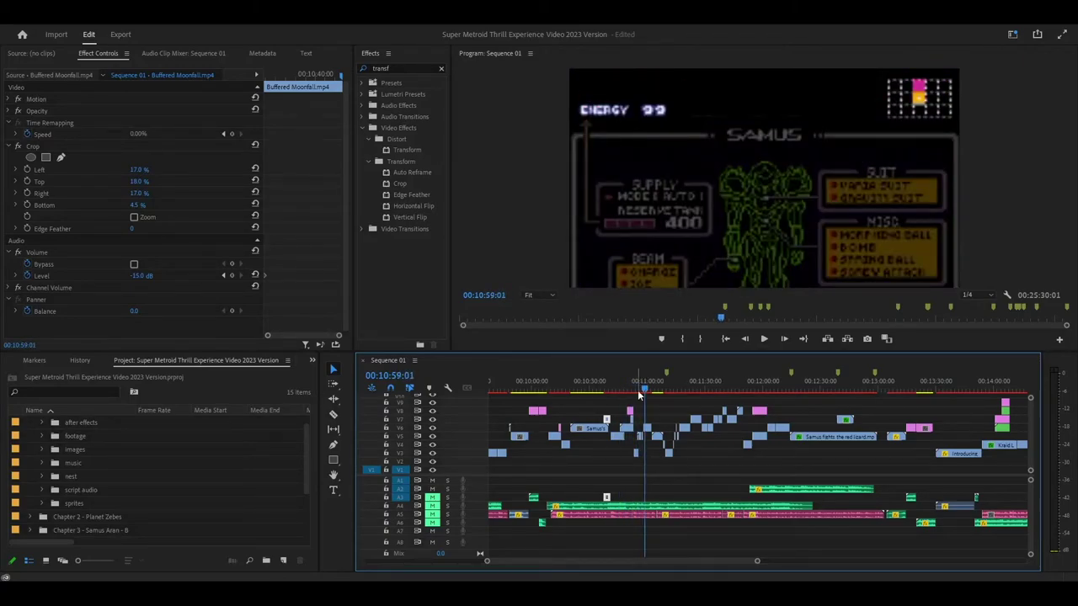
pyautogui.moveTo(645, 386); pyautogui.dragTo(656, 390)
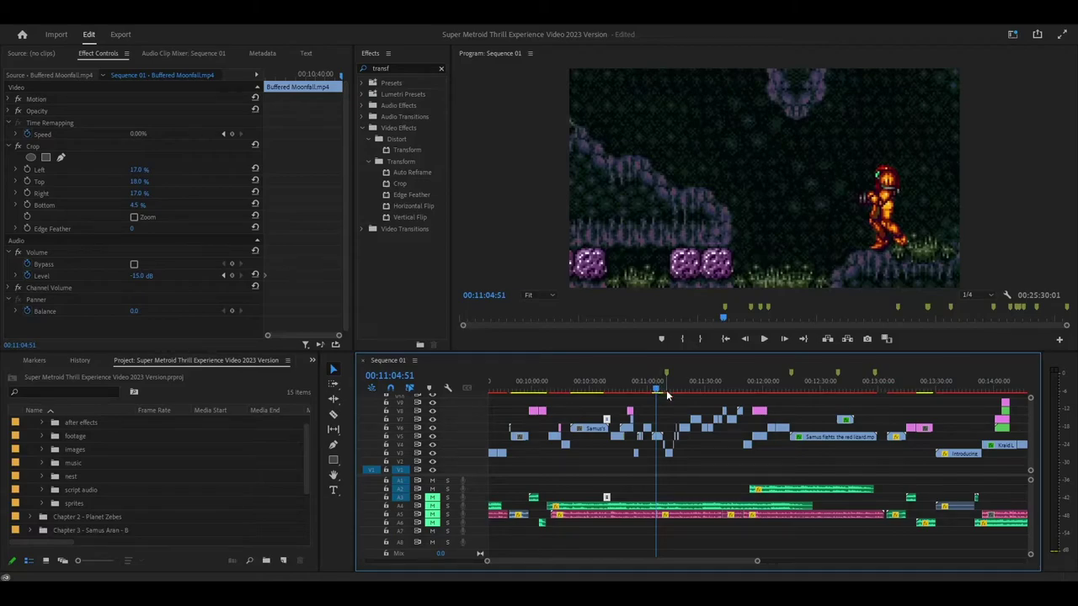
# - Review the overlaid red lizard fight between 00:12:40:32 and 00:12:33:15, continuing to the end of the section at 00:13:02:07
pyautogui.moveTo(659, 386); pyautogui.dragTo(842, 380)
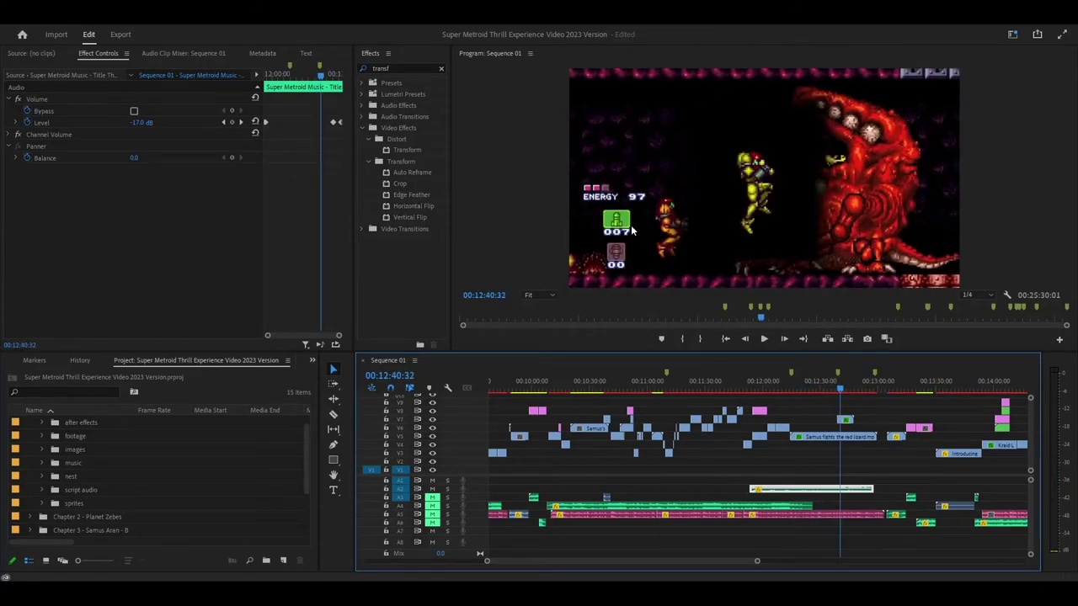
pyautogui.moveTo(837, 383); pyautogui.dragTo(826, 384)
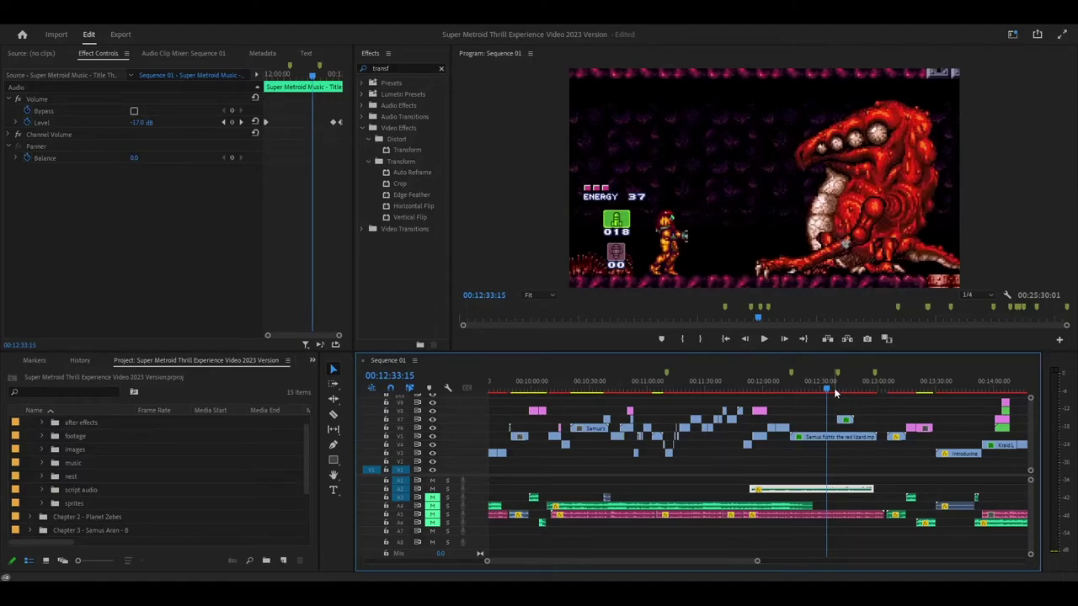
pyautogui.moveTo(822, 389); pyautogui.dragTo(880, 359)
# - Zoom the timeline out and scrub past the next title card to 00:13:29:58
pyautogui.scroll(-3, 760, 563)
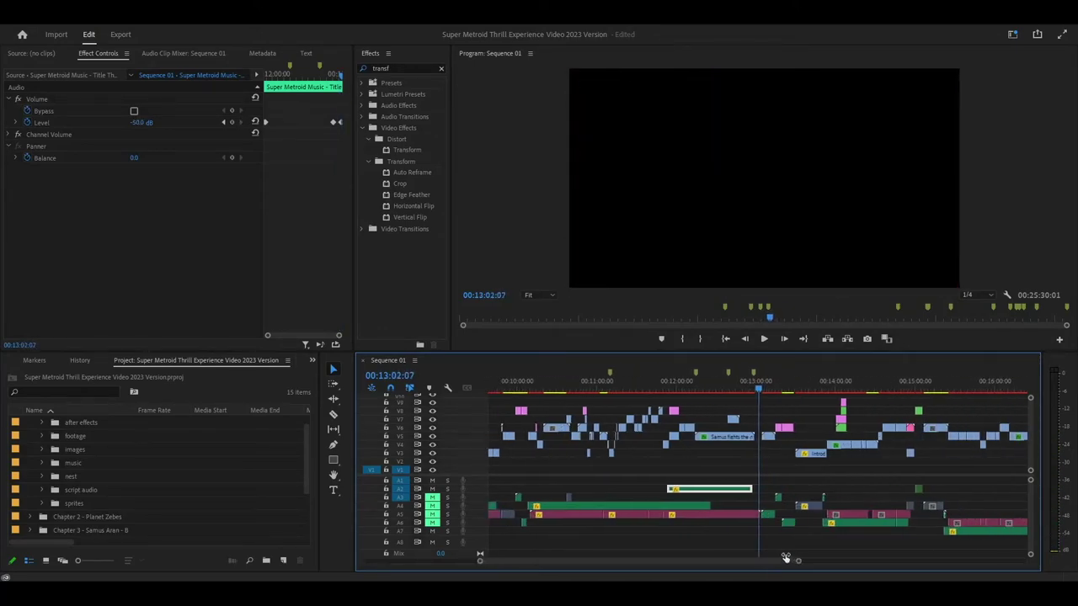
pyautogui.click(795, 539)
pyautogui.click(785, 547)
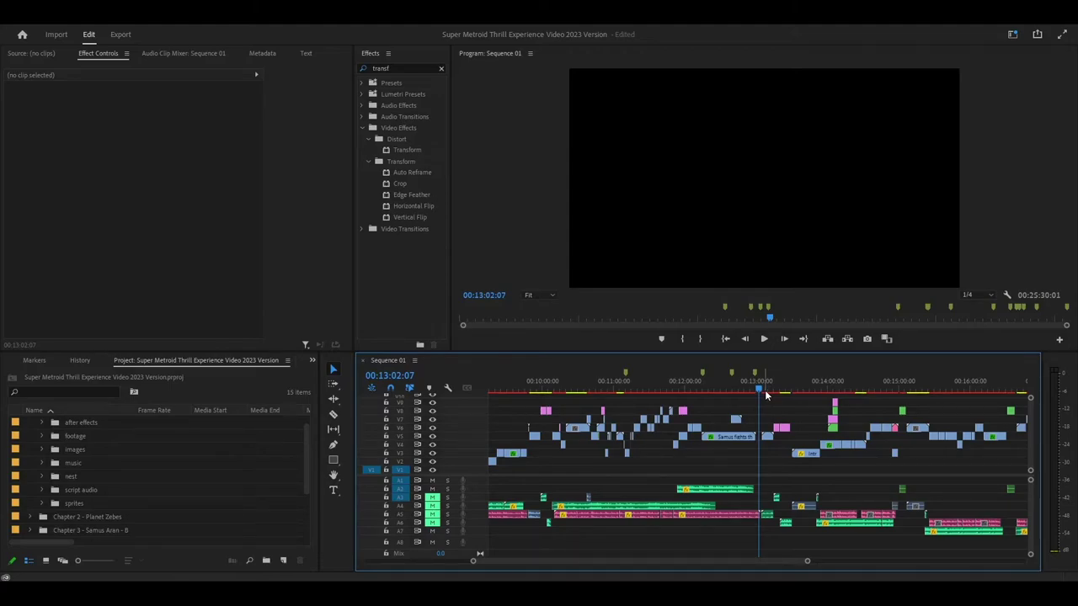
pyautogui.moveTo(760, 387); pyautogui.dragTo(793, 395)
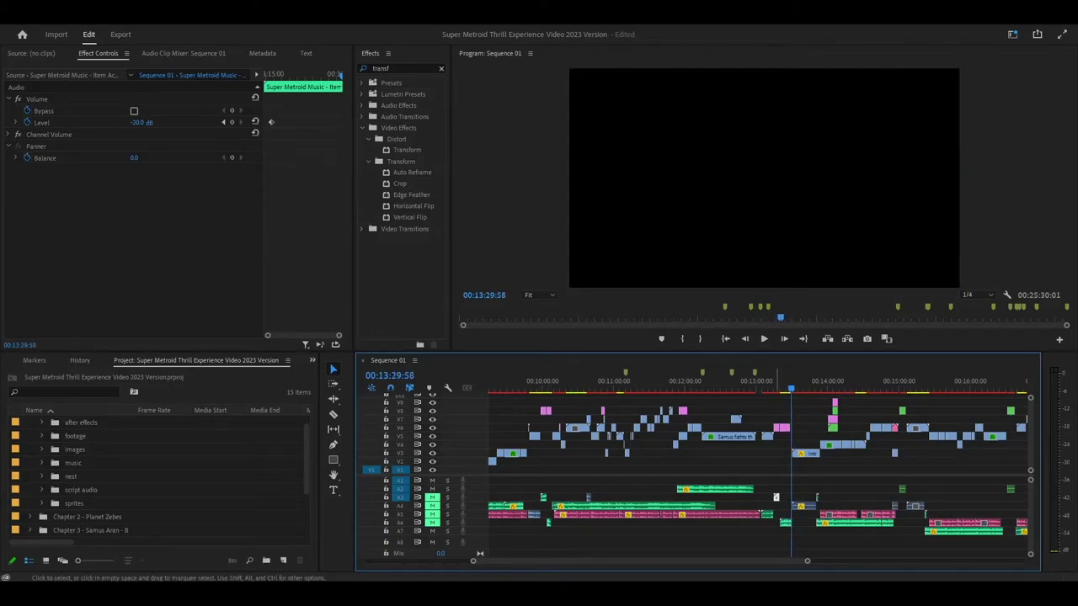
# - Scrub across the following chapter to 00:18:13:22 and on to the gameplay at 00:18:59:38
pyautogui.moveTo(806, 561); pyautogui.dragTo(844, 563)
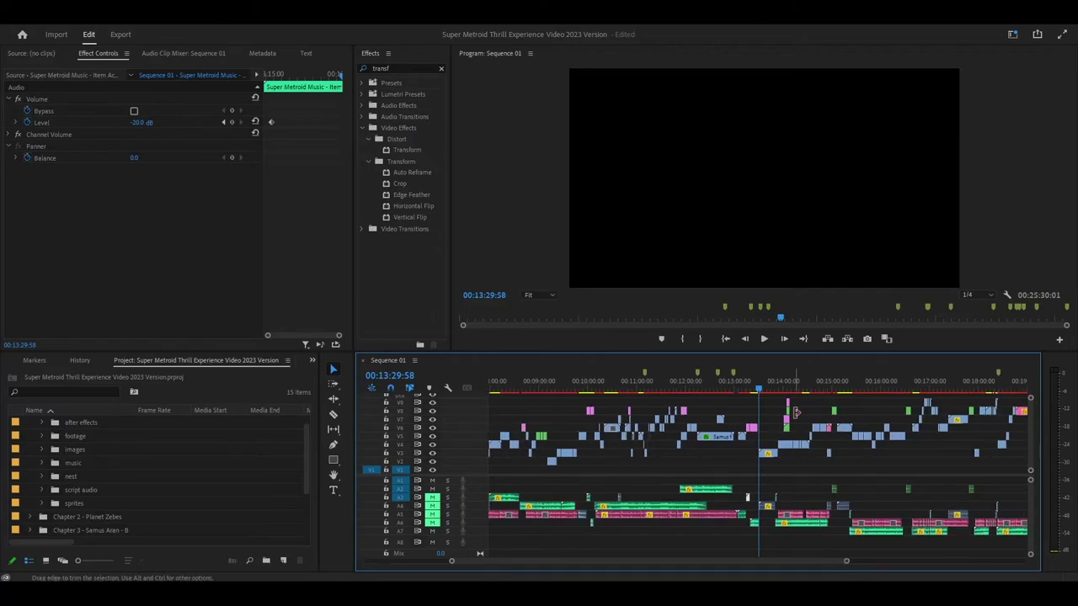
pyautogui.moveTo(755, 389); pyautogui.dragTo(986, 439)
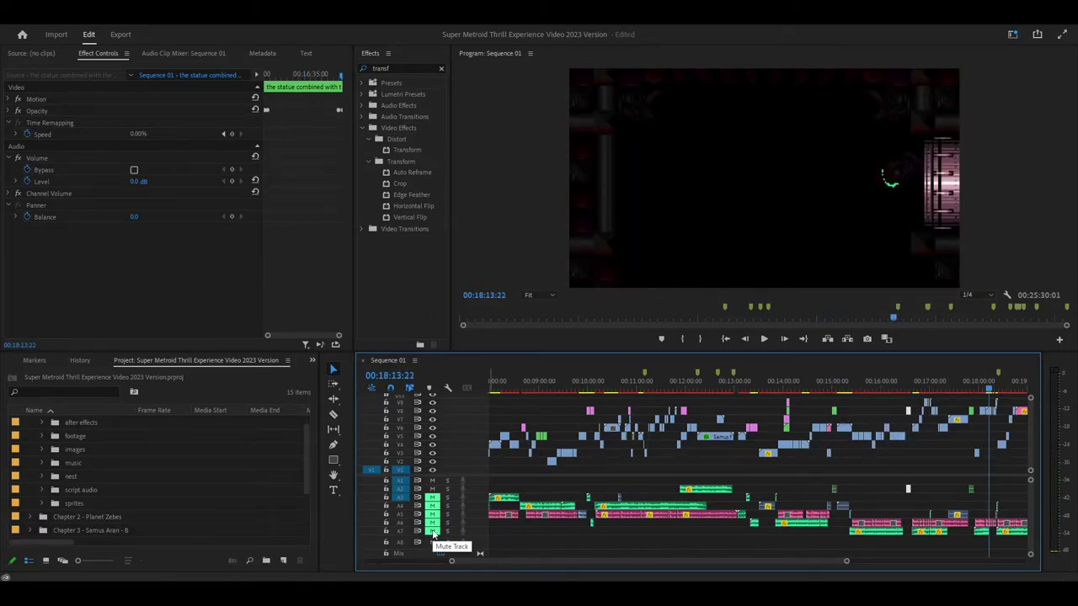
pyautogui.moveTo(716, 562); pyautogui.dragTo(775, 576)
pyautogui.hscroll(3, 740, 436)
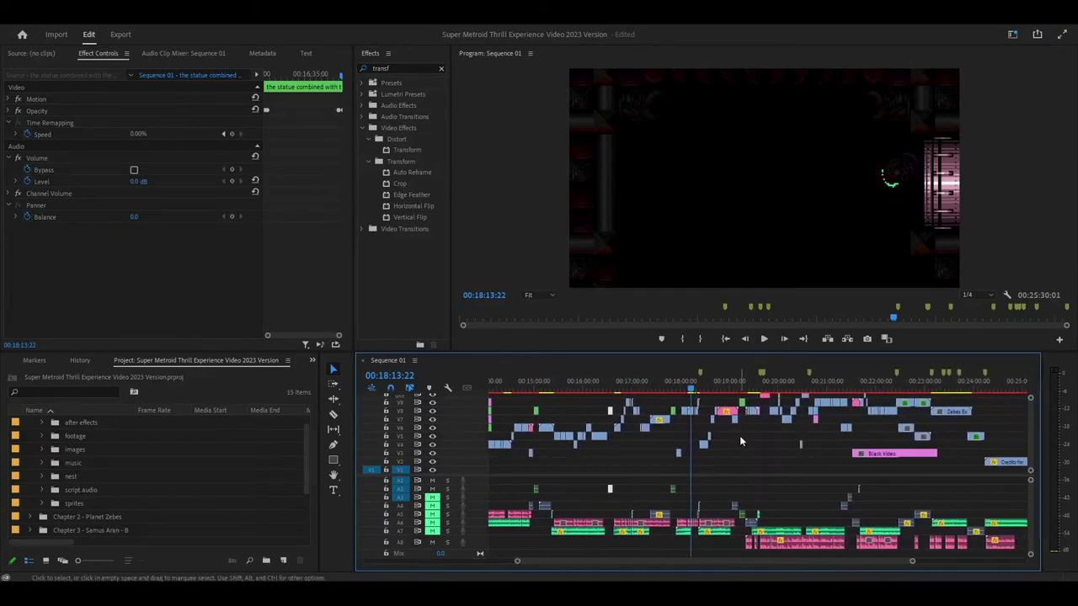
pyautogui.moveTo(707, 390); pyautogui.dragTo(728, 413)
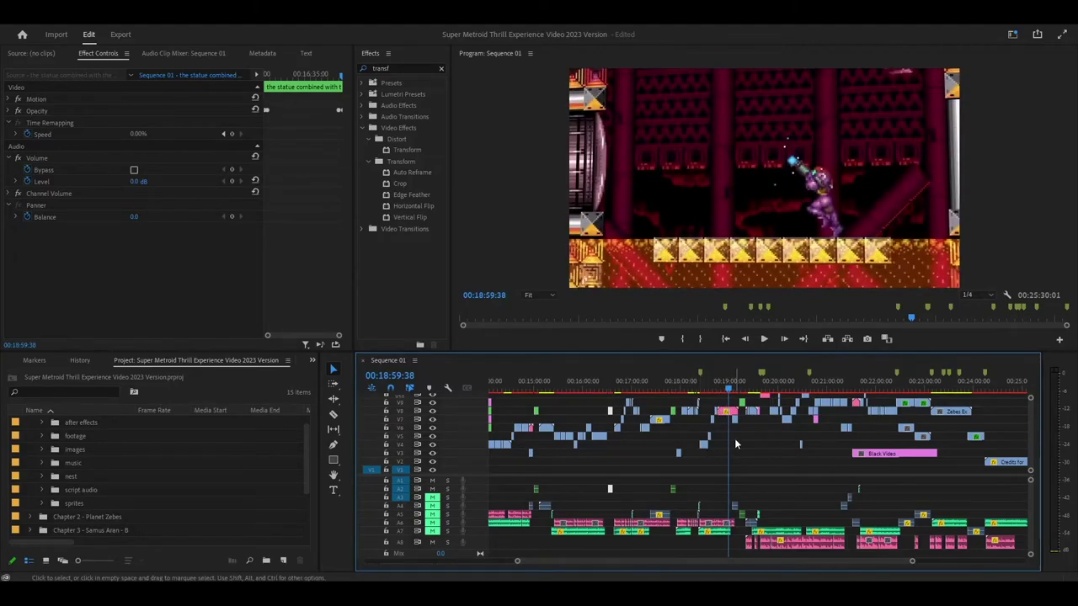
# - Scrub back and forth through the boss fight gameplay between 00:18:47:13 and 00:18:56:11
pyautogui.click(719, 390)
pyautogui.moveTo(719, 390)
pyautogui.mouseDown()
pyautogui.moveTo(737, 392)
pyautogui.moveTo(728, 391)
pyautogui.mouseUp()
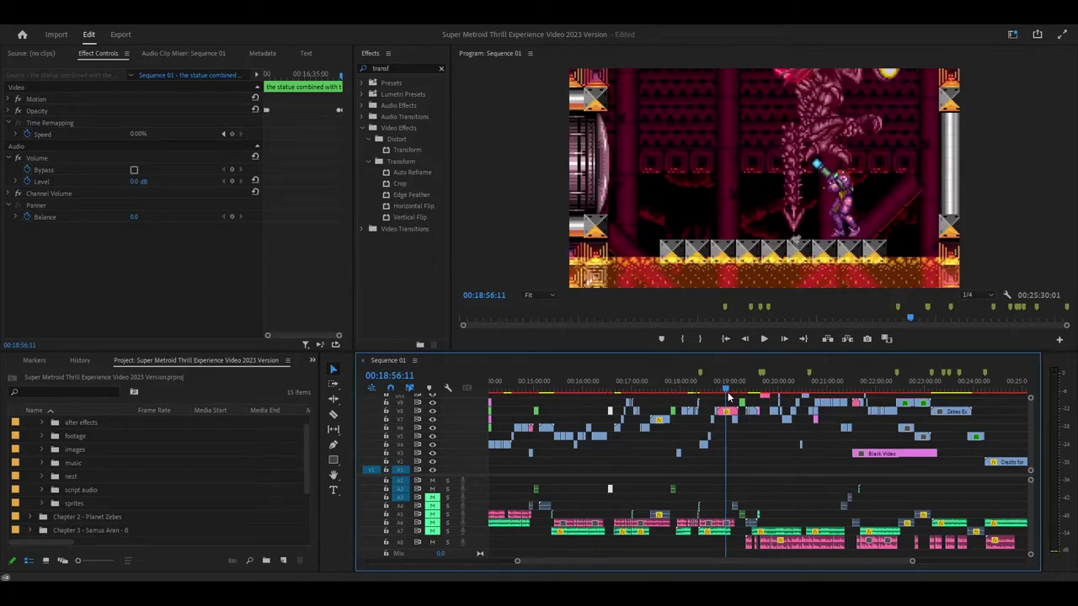
pyautogui.moveTo(727, 387); pyautogui.dragTo(720, 389)
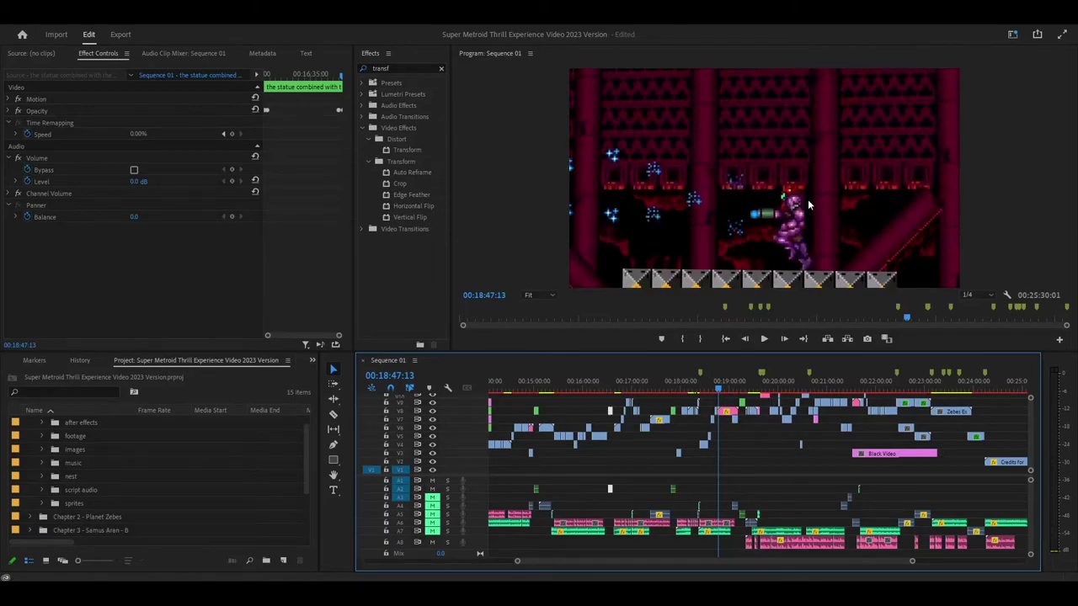
pyautogui.click(723, 389)
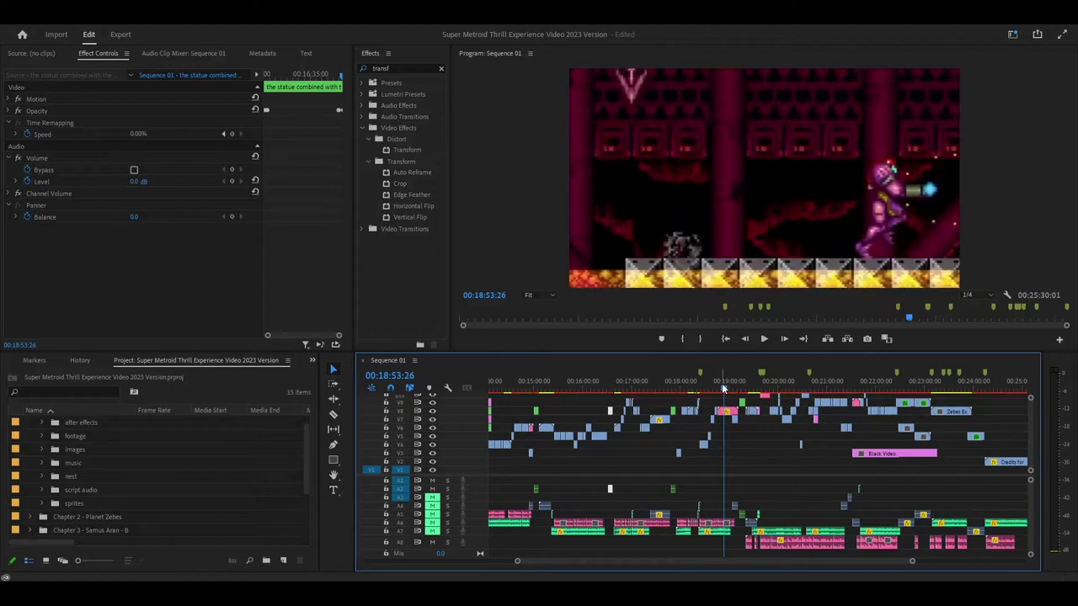
# - Scrub ahead to the escape countdown at 00:23:24:25, zoom the timeline out and continue to the credits clip
pyautogui.moveTo(723, 389); pyautogui.dragTo(944, 404)
pyautogui.press('space')
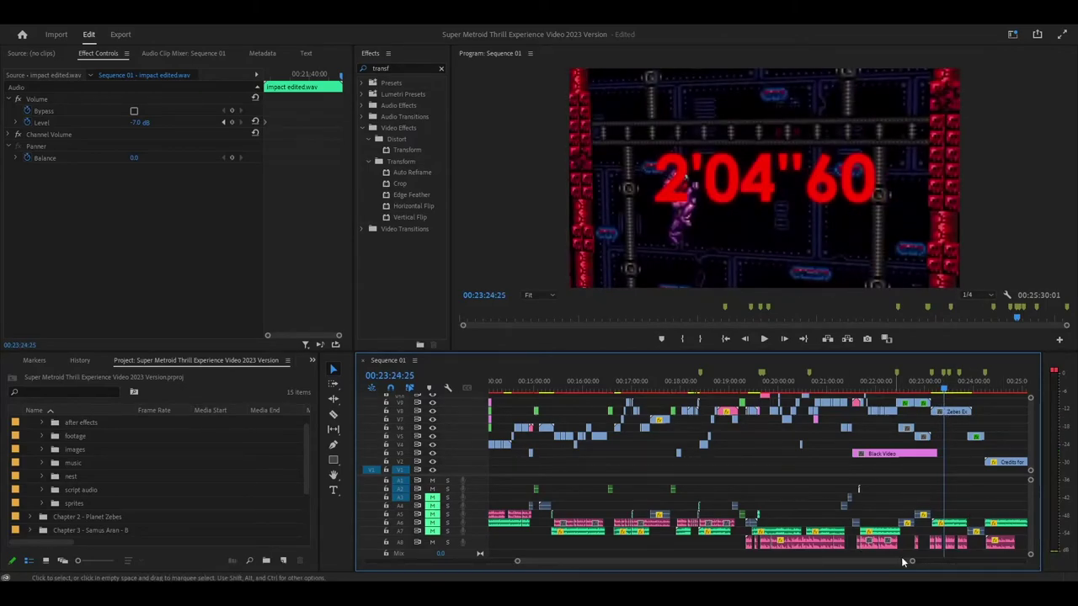
pyautogui.moveTo(911, 559); pyautogui.dragTo(938, 560)
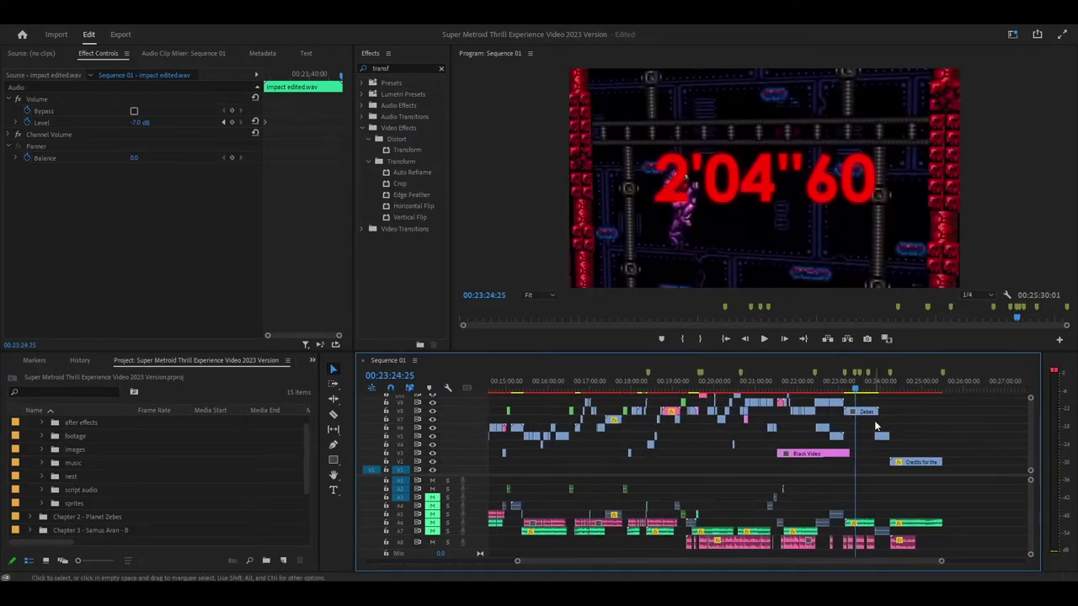
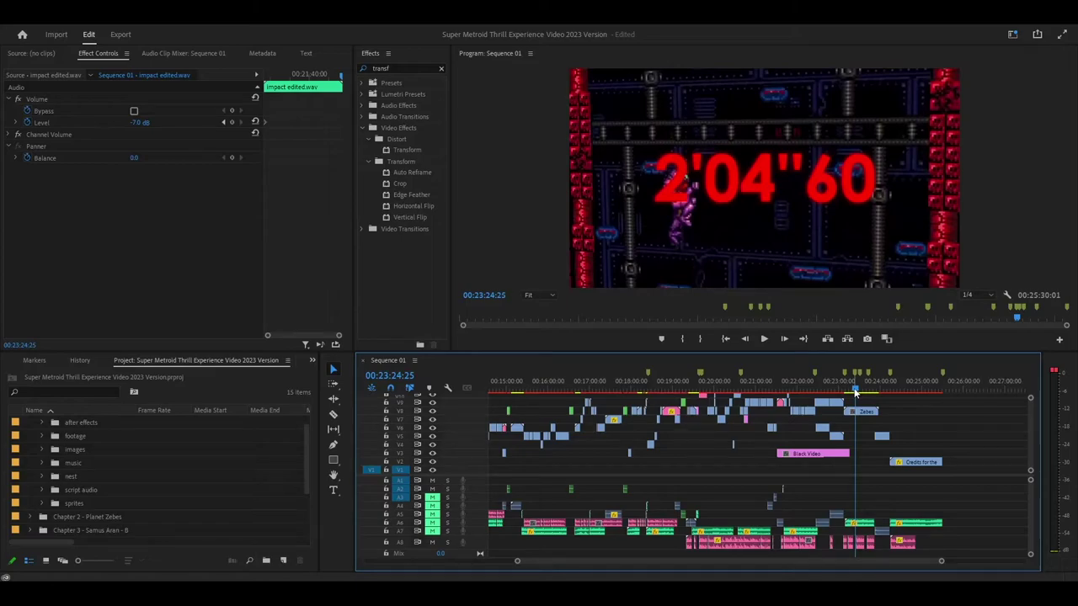
pyautogui.moveTo(855, 393); pyautogui.dragTo(890, 393)
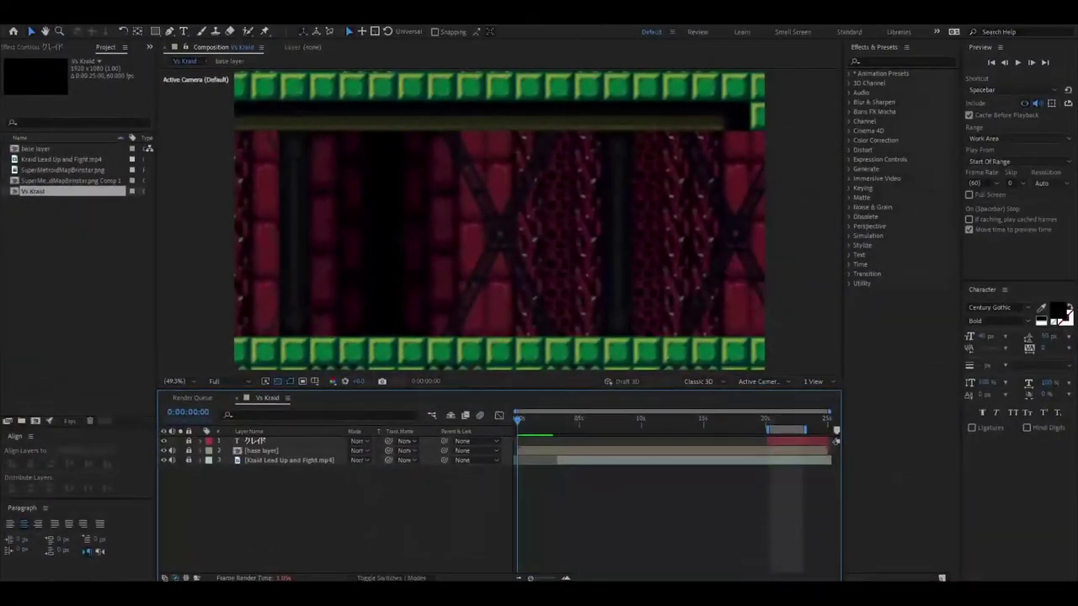
# - In After Effects, unlock the three Vs Kraid layers, scrub the opening to 0:00:03:56 and return to the start
pyautogui.moveTo(188, 441); pyautogui.dragTo(191, 478)
pyautogui.moveTo(518, 419); pyautogui.dragTo(567, 429)
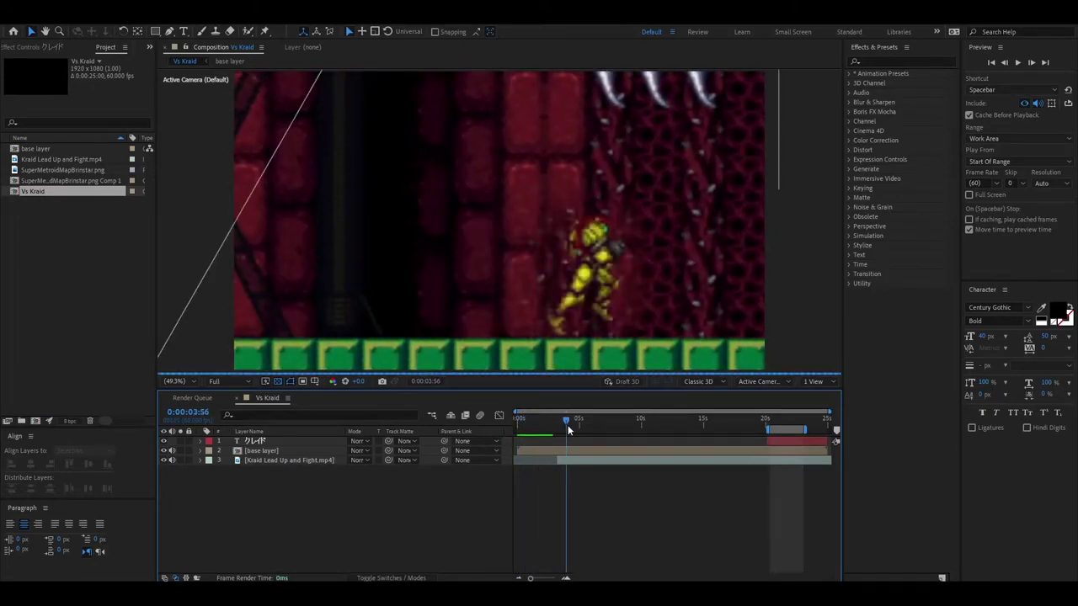
pyautogui.press('Home')
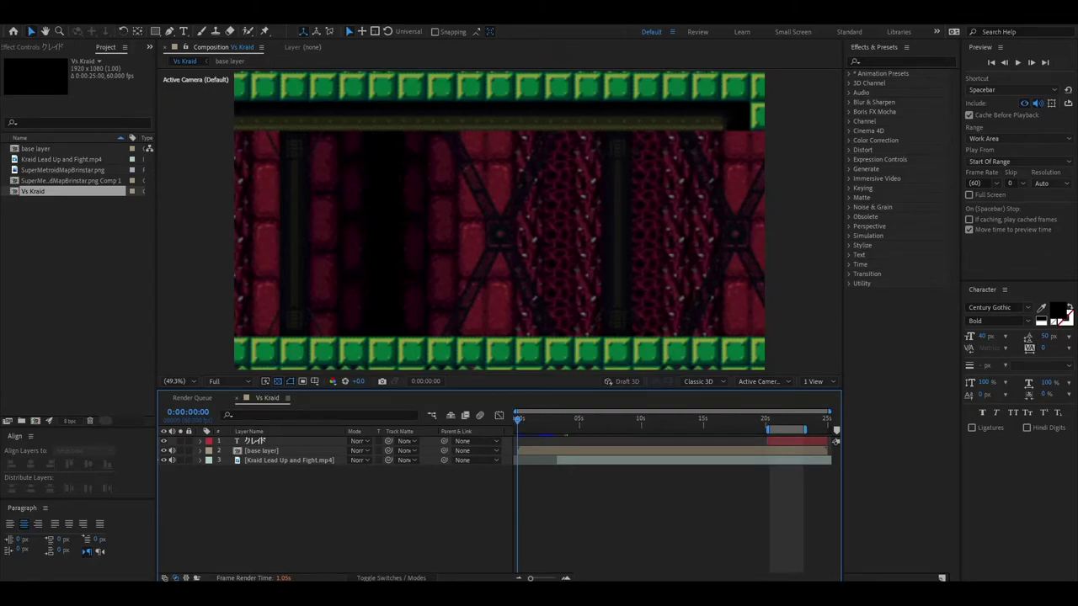
pyautogui.moveTo(517, 420); pyautogui.dragTo(426, 439)
# - Expand the クレイド text layer's properties and step frame by frame to the title's appearance at 0:00:20:07
pyautogui.click(202, 441)
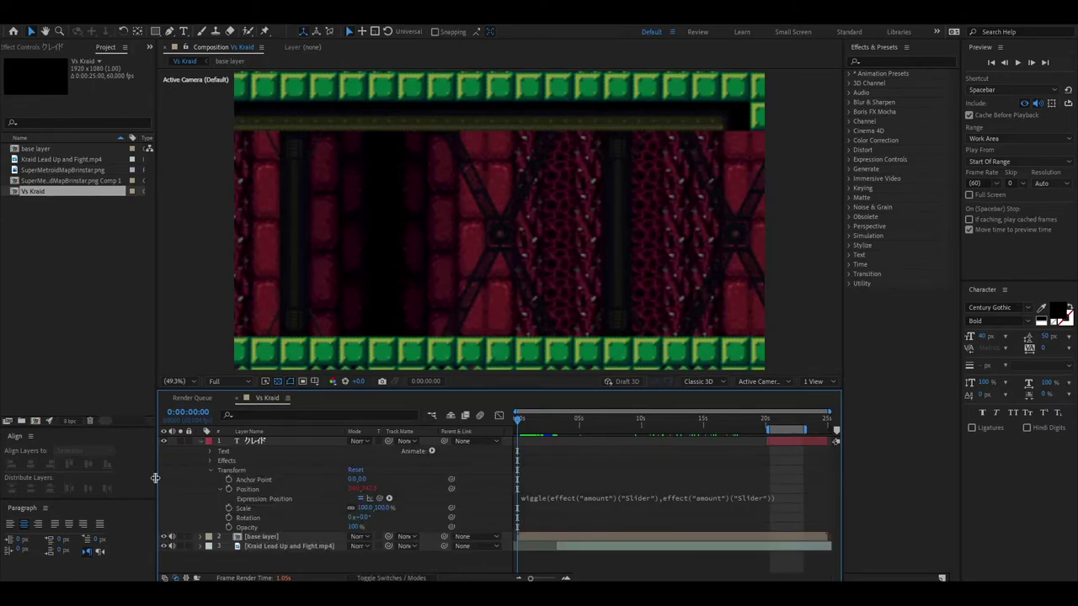
pyautogui.click(769, 417)
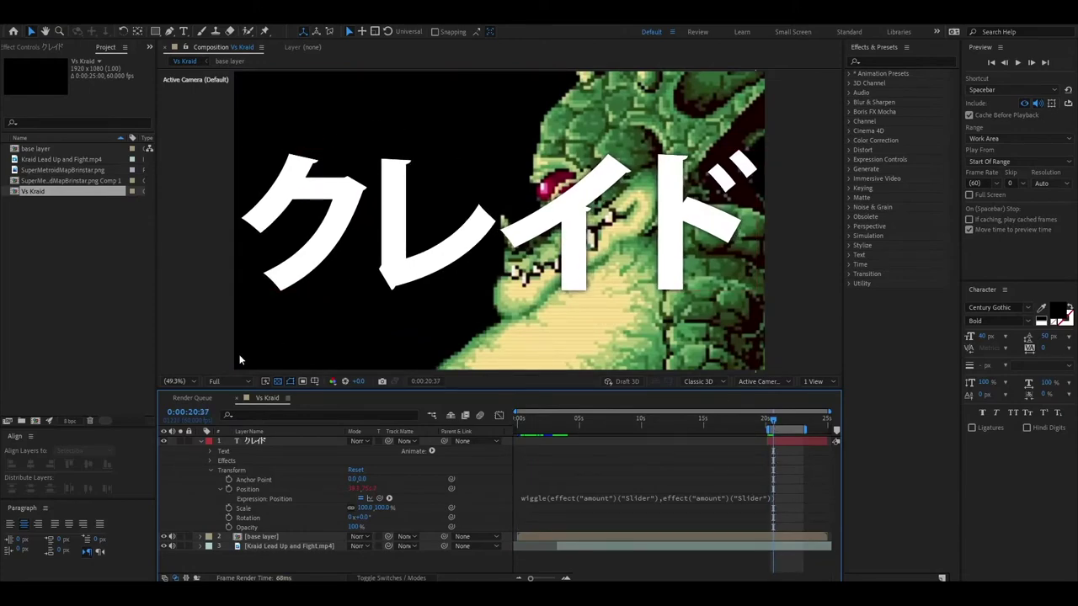
pyautogui.moveTo(781, 424); pyautogui.dragTo(769, 423)
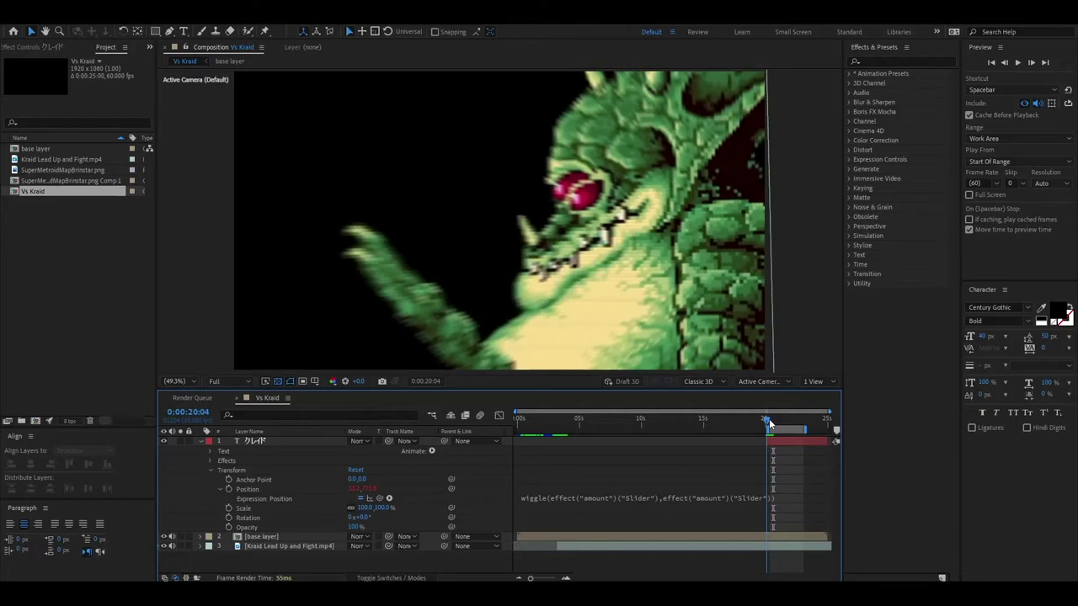
pyautogui.click(1030, 63)
pyautogui.click(1029, 63)
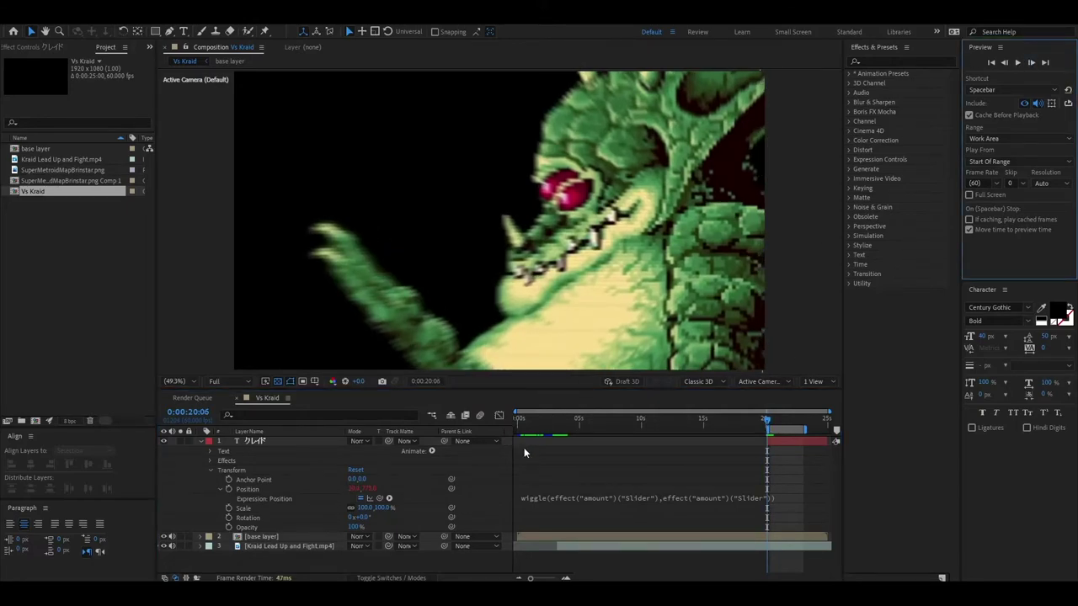
pyautogui.click(1030, 63)
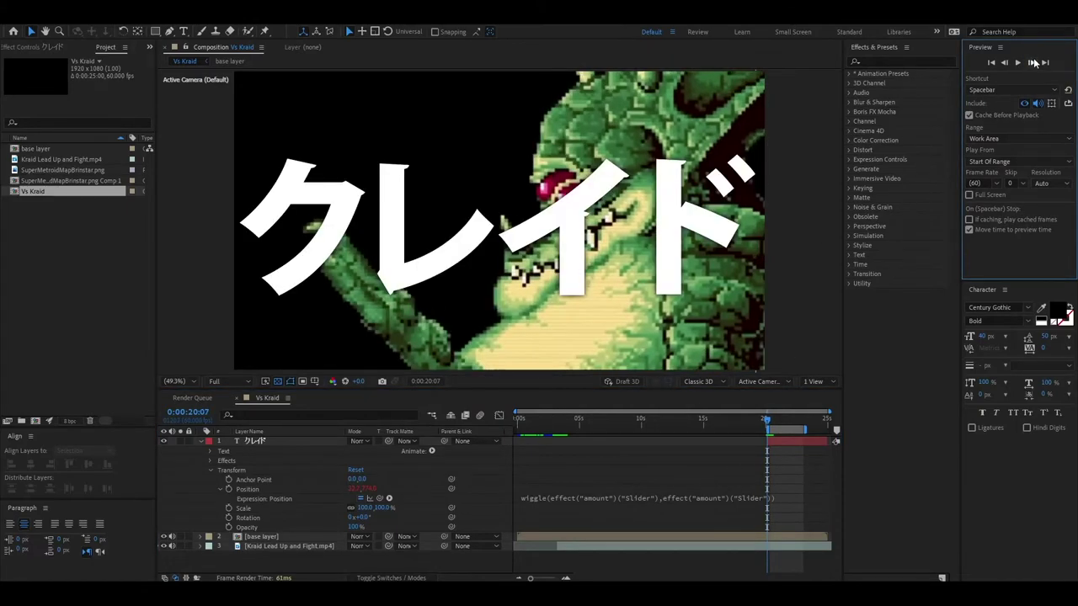
pyautogui.moveTo(530, 577)
pyautogui.mouseDown()
pyautogui.moveTo(554, 577)
pyautogui.moveTo(530, 577)
pyautogui.mouseUp()
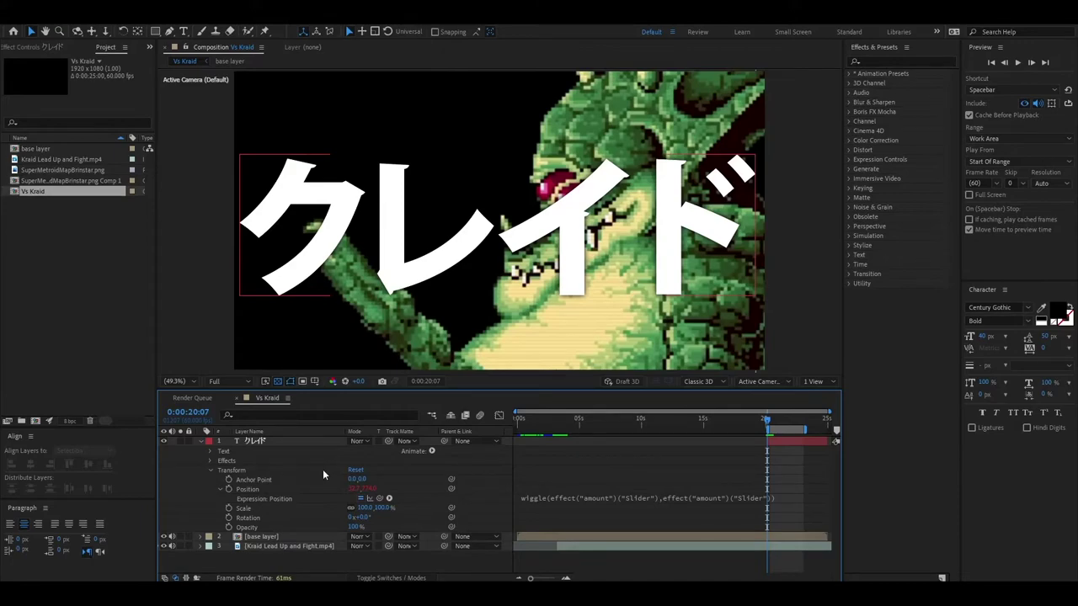
# - Examine the クレイド text layer's Position property and its wiggle expression
pyautogui.click(263, 491)
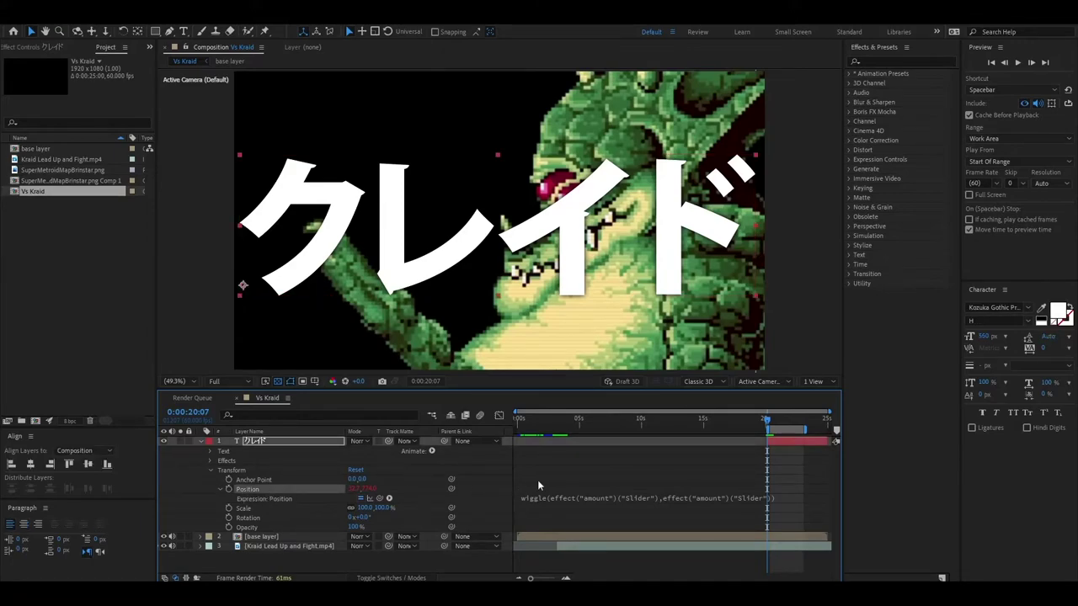
pyautogui.moveTo(275, 483); pyautogui.dragTo(275, 497)
pyautogui.click(275, 498)
pyautogui.click(254, 452)
pyautogui.click(258, 461)
pyautogui.click(280, 481)
# - Examine the text layer's Glow settings and show its frequency and amount sliders in the effect controls
pyautogui.click(206, 458)
pyautogui.click(206, 458)
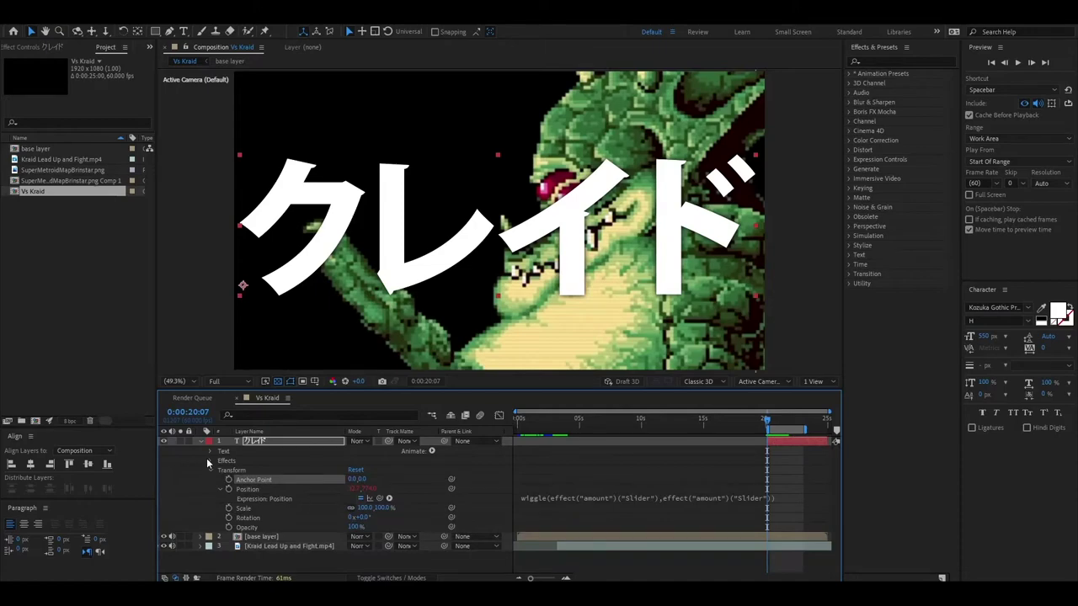
pyautogui.click(206, 458)
pyautogui.click(218, 471)
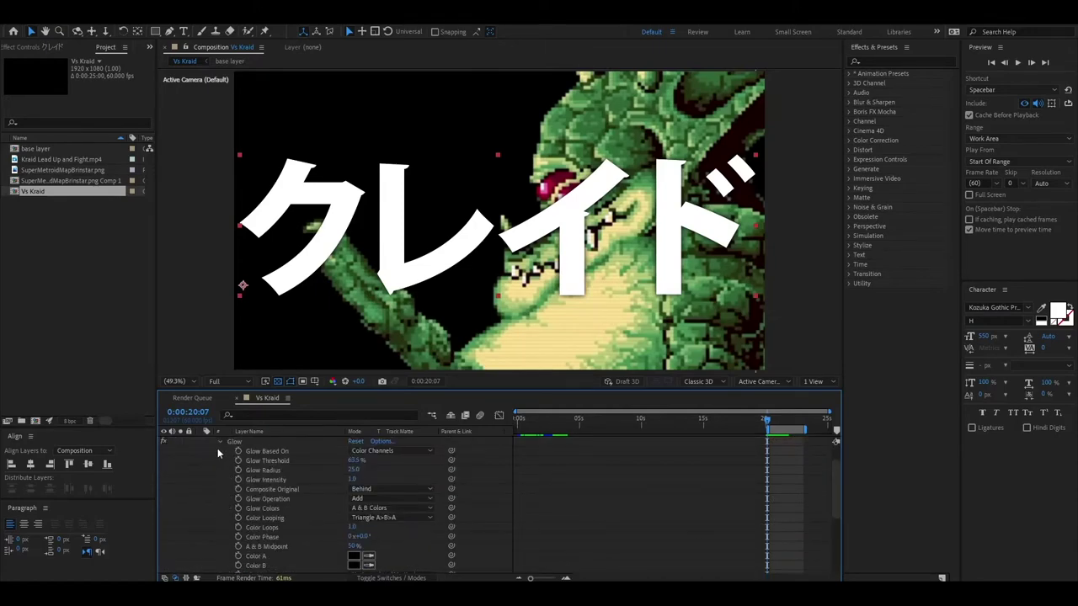
pyautogui.click(219, 442)
pyautogui.click(208, 458)
pyautogui.click(254, 452)
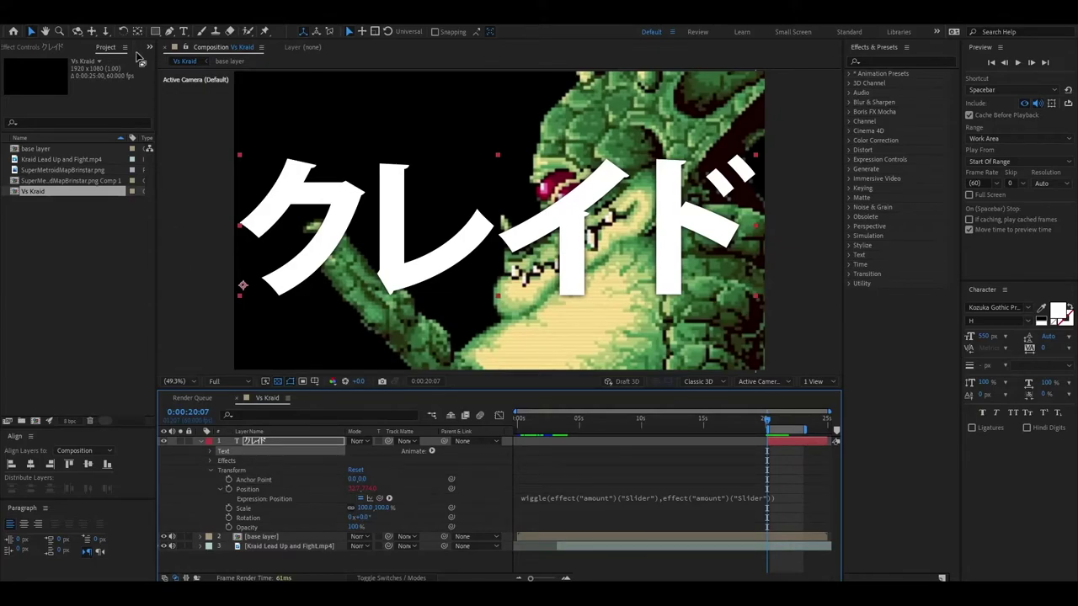
pyautogui.click(49, 47)
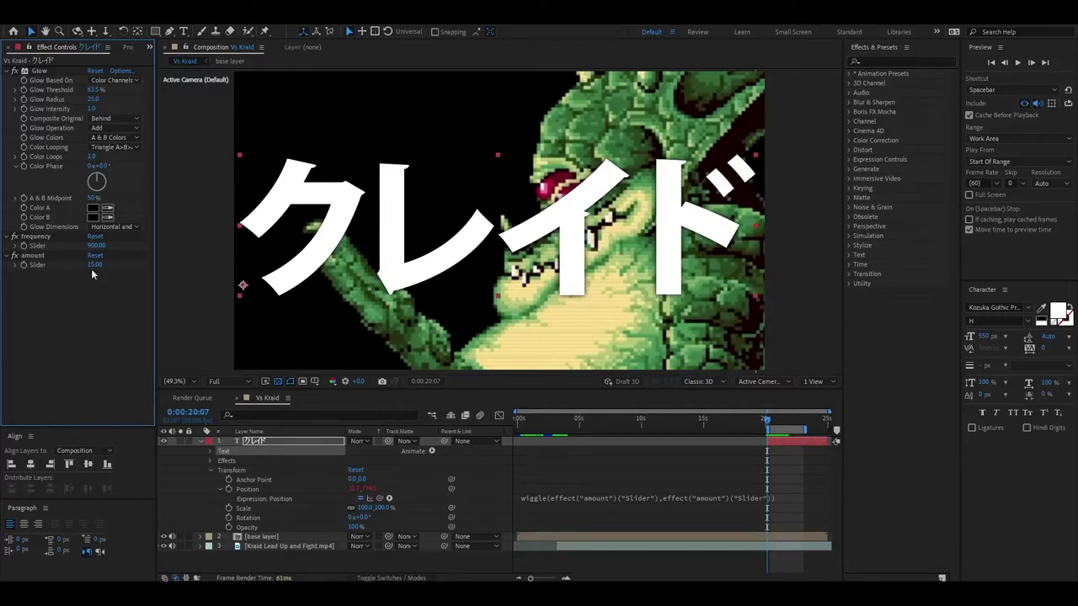
# - Scrub the title's shaking motion between 0:00:19:37 and 0:00:22:04, ending at 0:00:20:21
pyautogui.click(770, 419)
pyautogui.moveTo(772, 421); pyautogui.dragTo(787, 417)
pyautogui.click(708, 457)
pyautogui.click(769, 421)
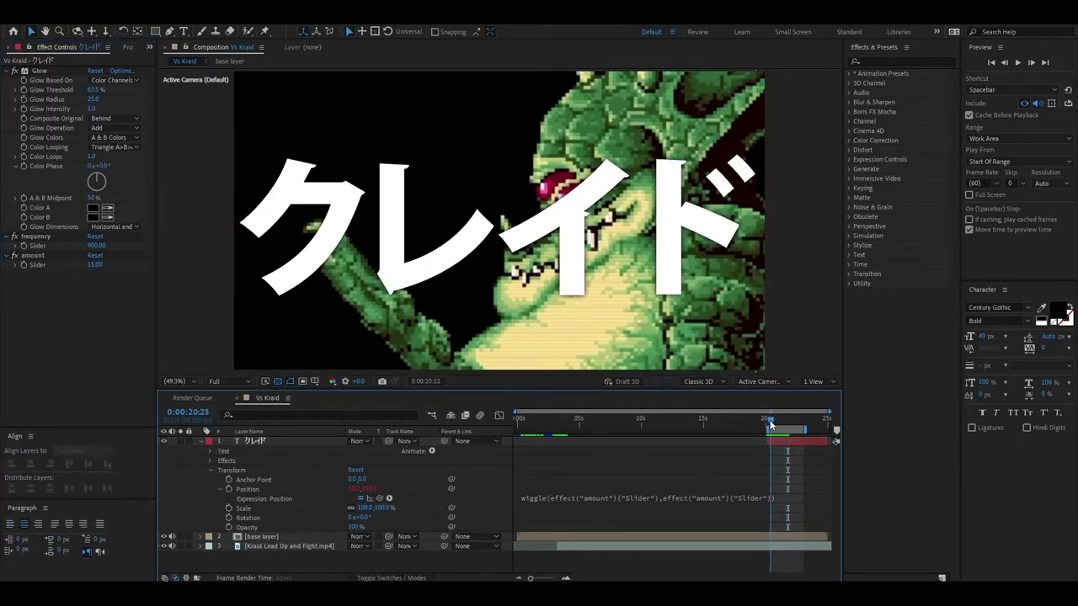
pyautogui.moveTo(769, 420); pyautogui.dragTo(760, 416)
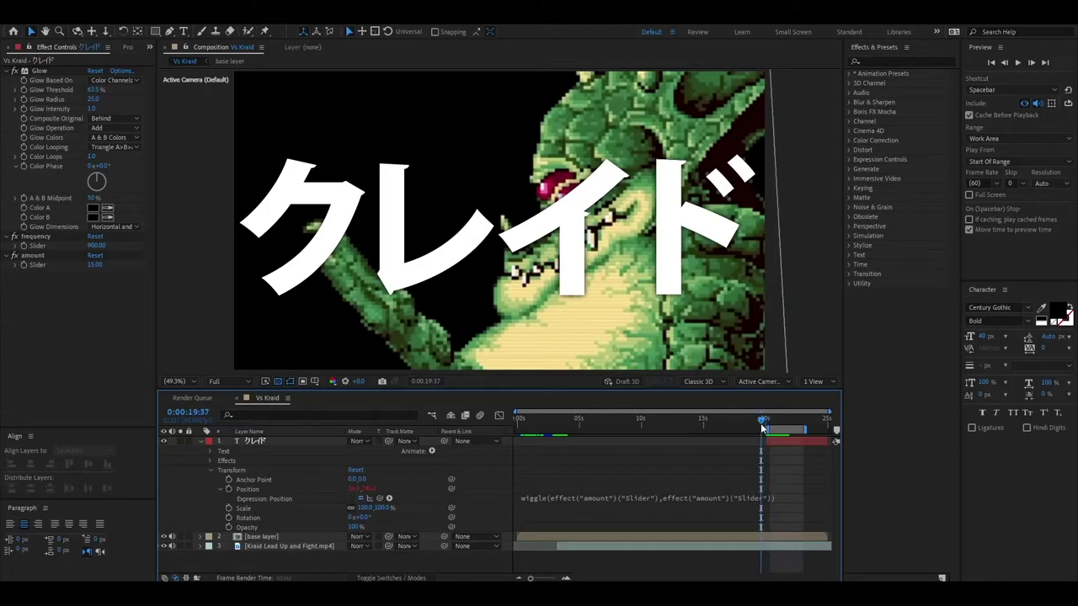
pyautogui.click(768, 417)
pyautogui.moveTo(769, 418); pyautogui.dragTo(791, 418)
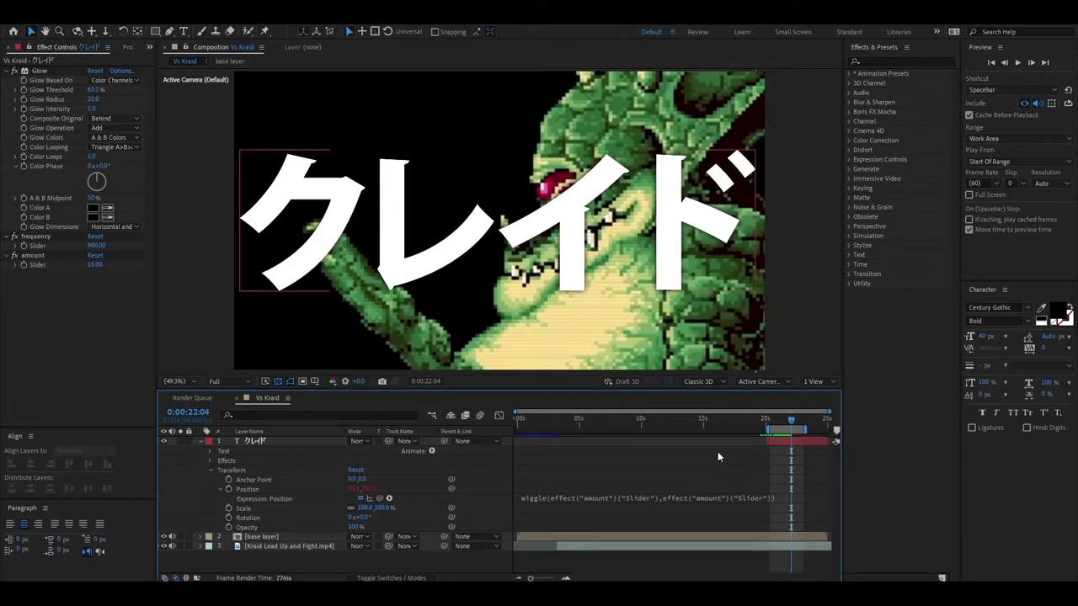
pyautogui.moveTo(792, 419); pyautogui.dragTo(768, 420)
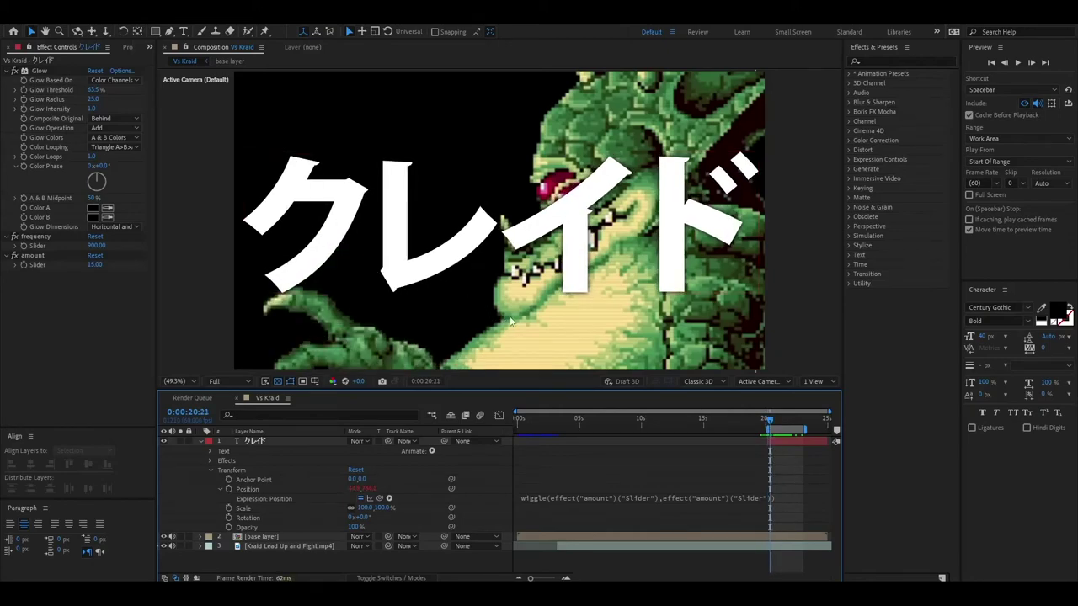
# - Turn the Glow effect on the クレイド text off and on again to compare its look
pyautogui.click(13, 71)
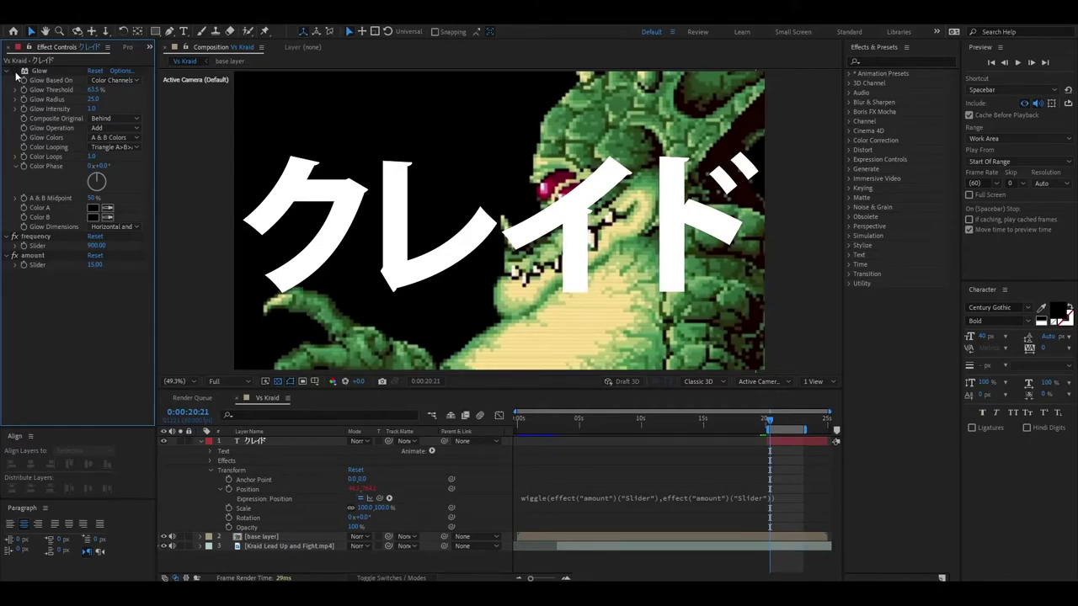
pyautogui.click(13, 70)
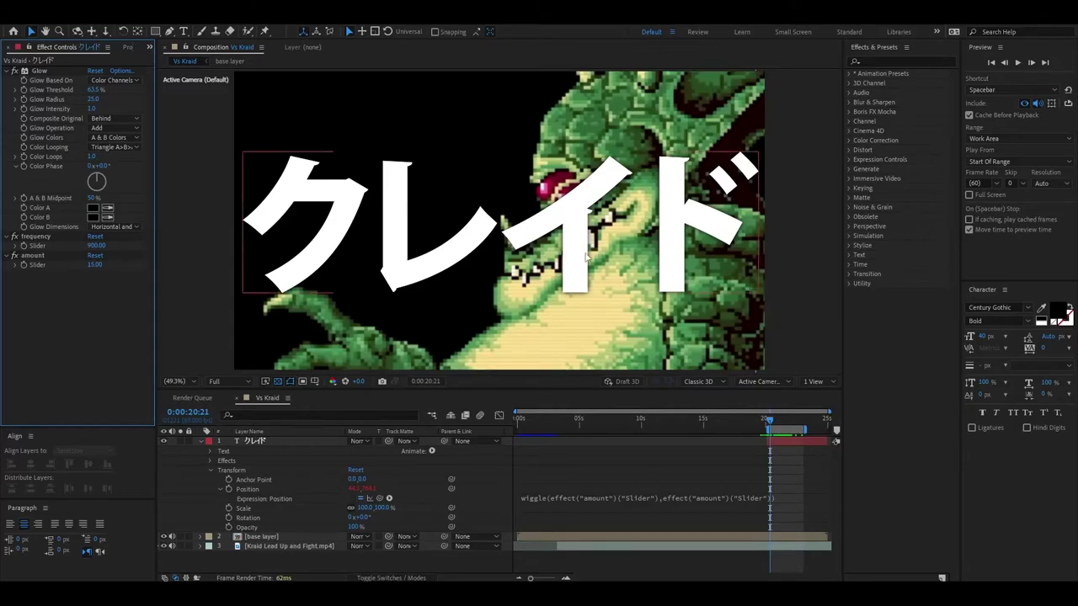
pyautogui.click(691, 458)
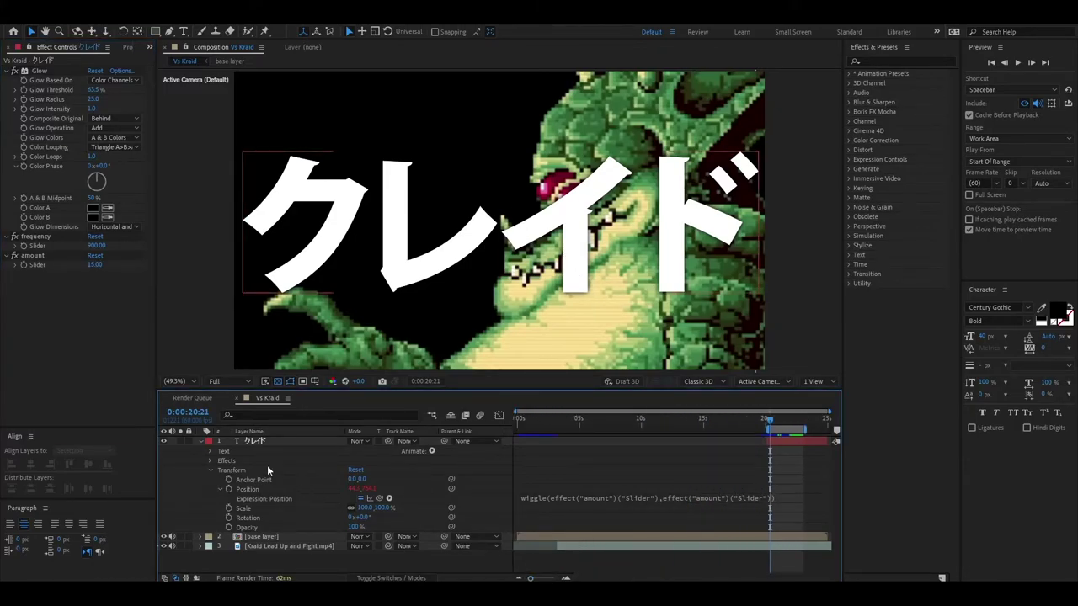
# - Look through the text layer's property groups and effects, and collapse and lock the layer
pyautogui.click(209, 452)
pyautogui.click(209, 452)
pyautogui.click(209, 469)
pyautogui.click(209, 462)
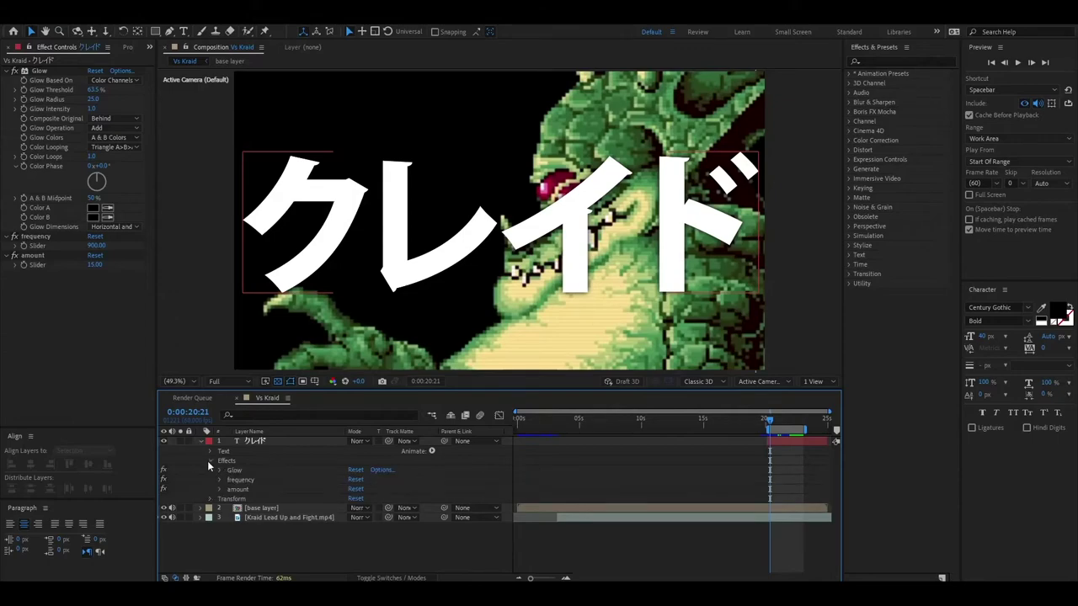
pyautogui.click(209, 460)
pyautogui.click(199, 441)
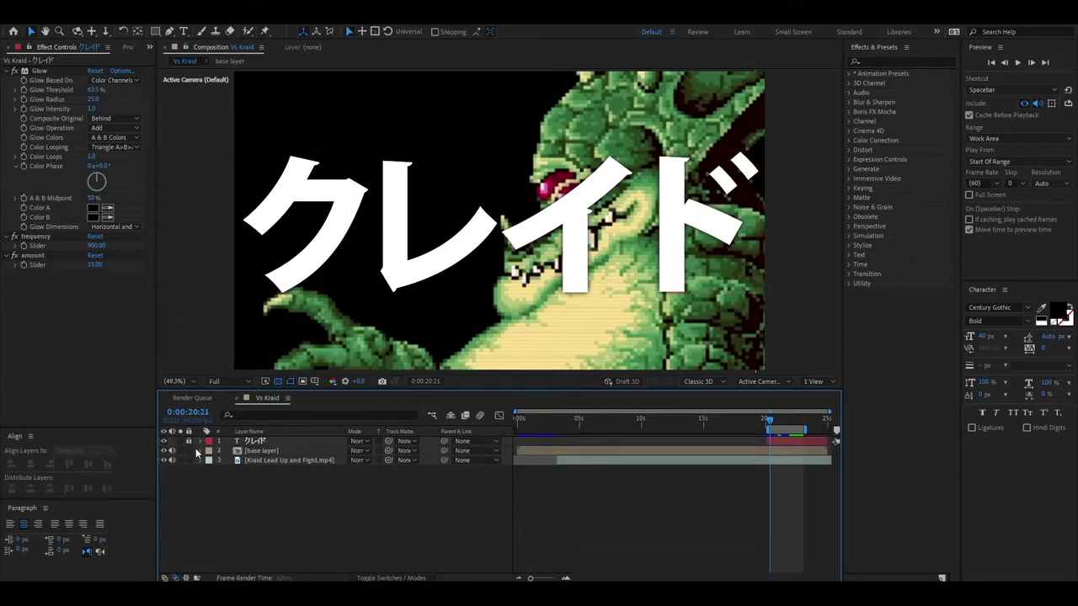
# - Expand the base layer's transform keyframes, return to the composition's start and hide the layer
pyautogui.click(200, 452)
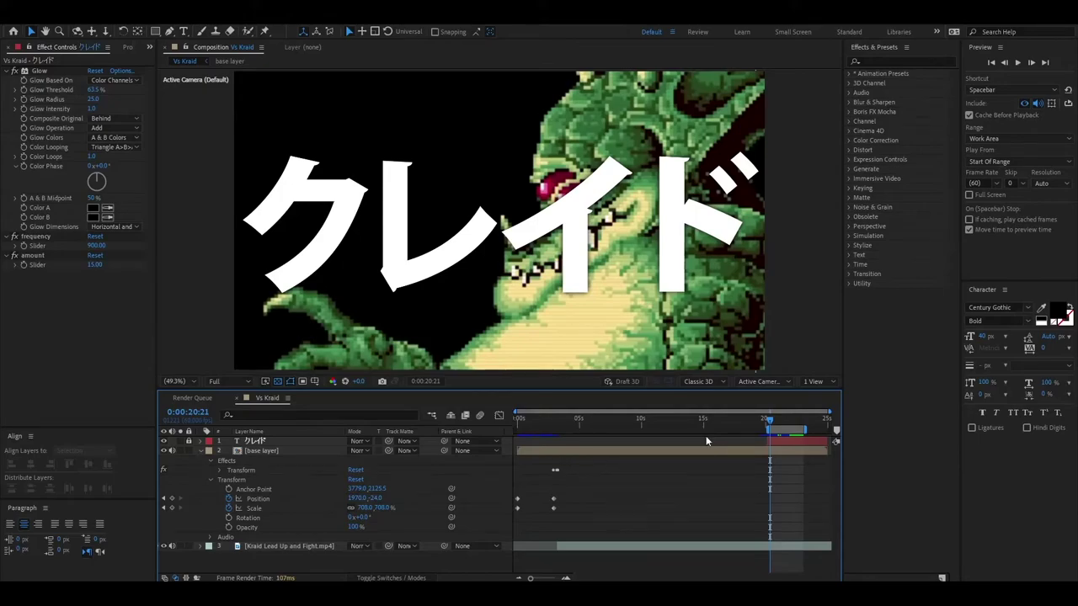
pyautogui.press('Home')
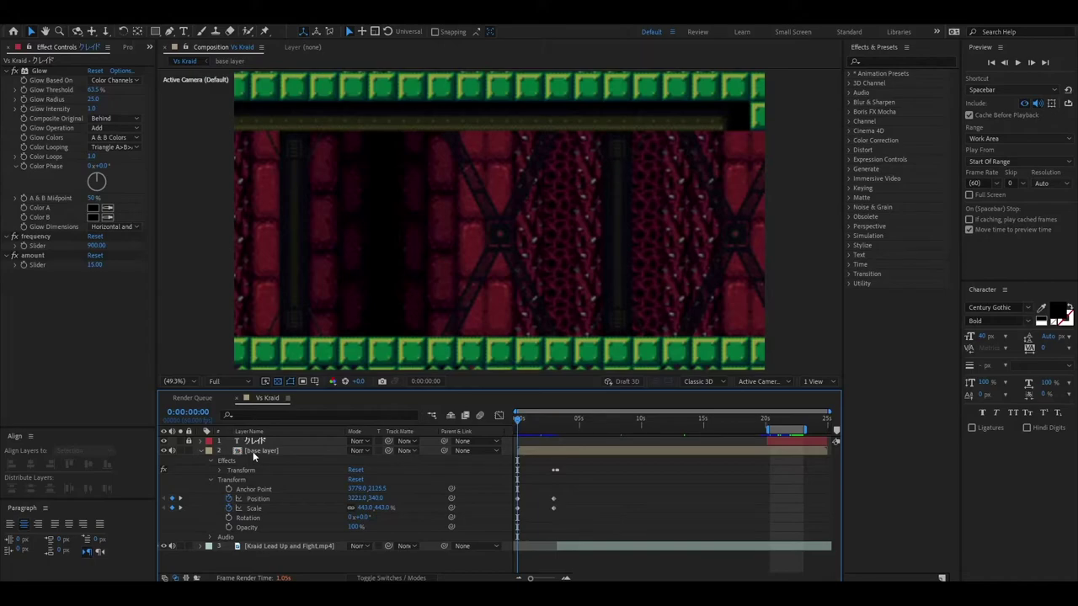
pyautogui.click(163, 451)
# - Scrub the Kraid Lead Up and Fight.mp4 footage to 0:00:06:09, check its effects and return to the start
pyautogui.moveTo(517, 419); pyautogui.dragTo(593, 431)
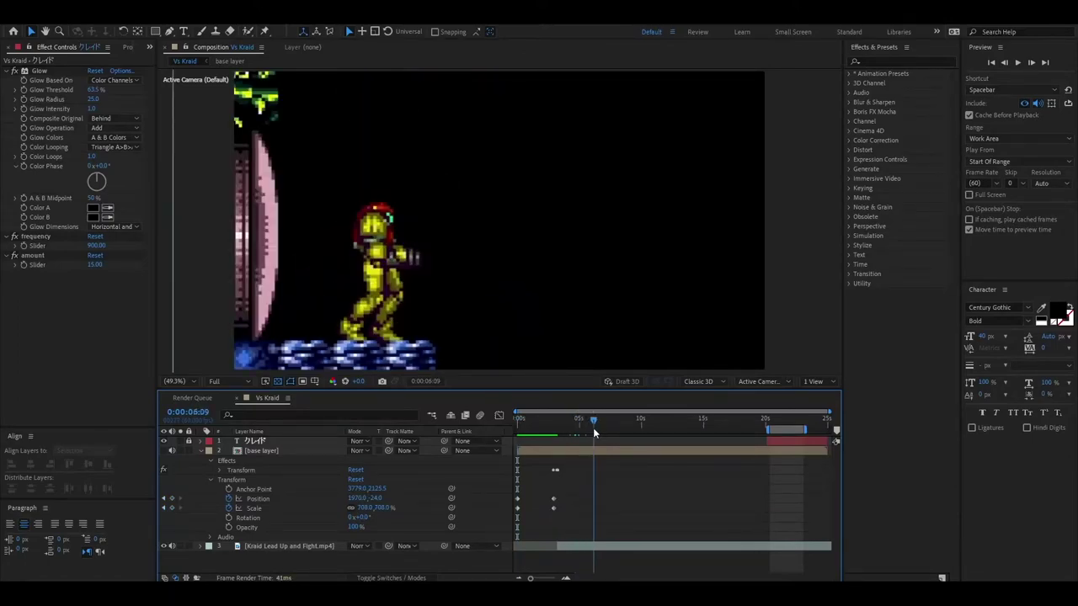
pyautogui.click(295, 546)
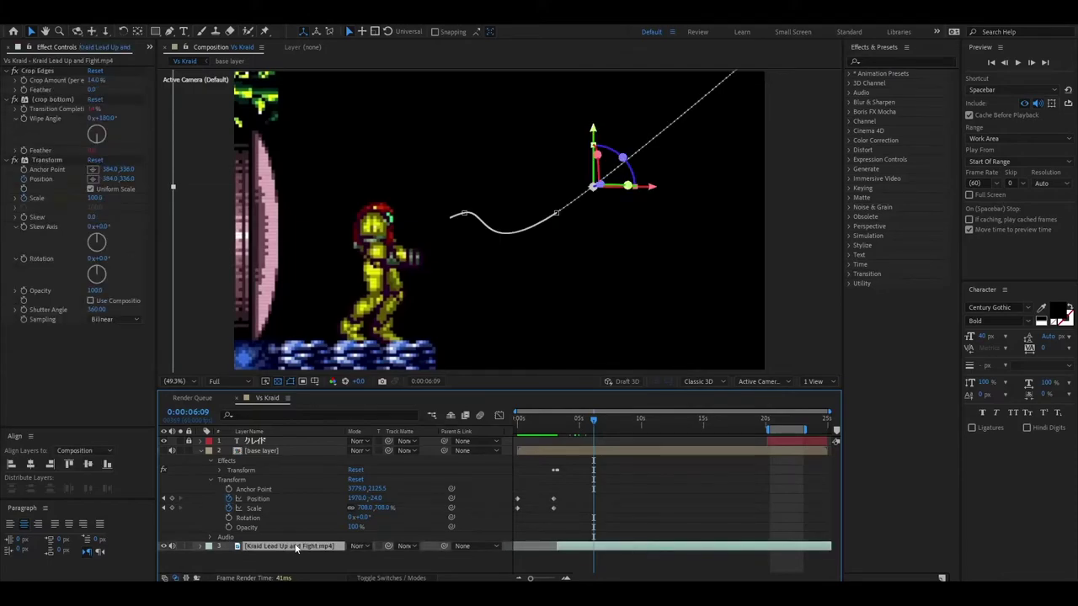
pyautogui.click(287, 559)
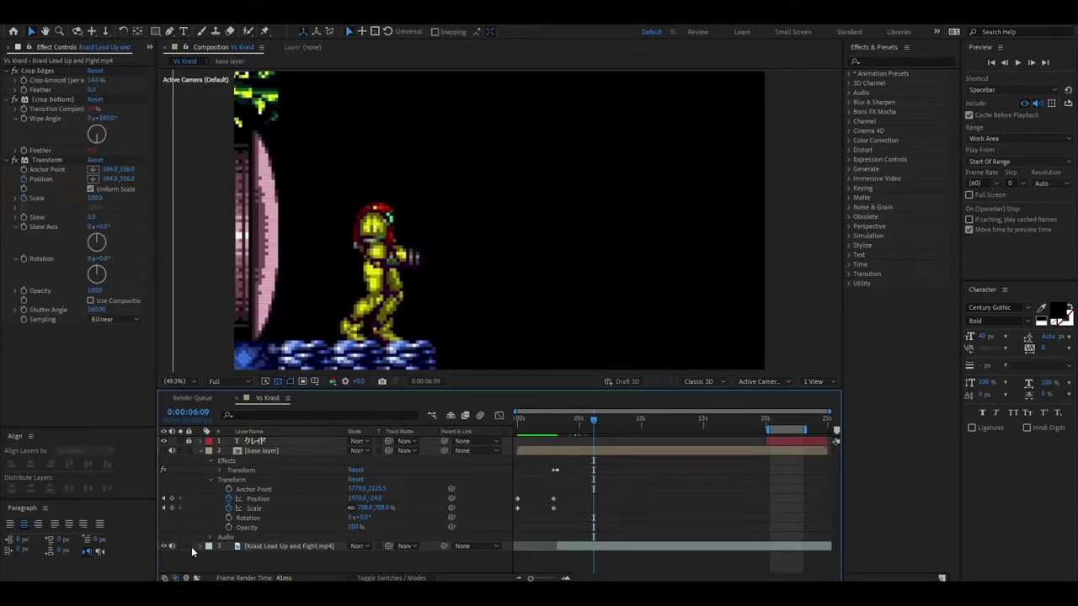
pyautogui.moveTo(593, 420); pyautogui.dragTo(371, 475)
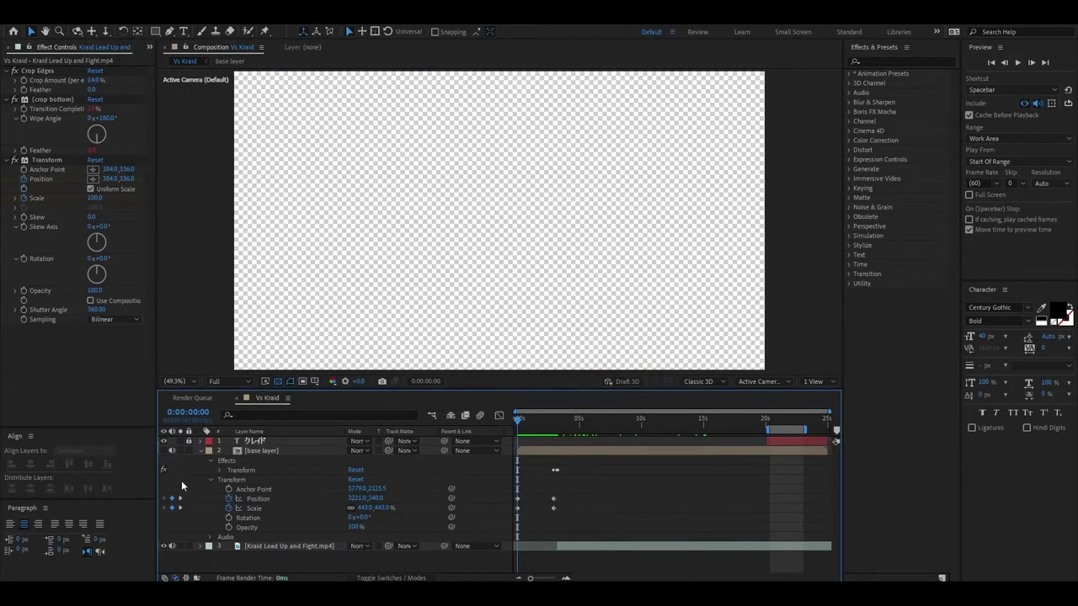
# - Show the base layer, and preview around 0:00:04:26 with the Kraid Lead Up and Fight.mp4 layer hidden before showing it again
pyautogui.click(164, 451)
pyautogui.click(164, 546)
pyautogui.moveTo(521, 420); pyautogui.dragTo(574, 421)
pyautogui.press('space')
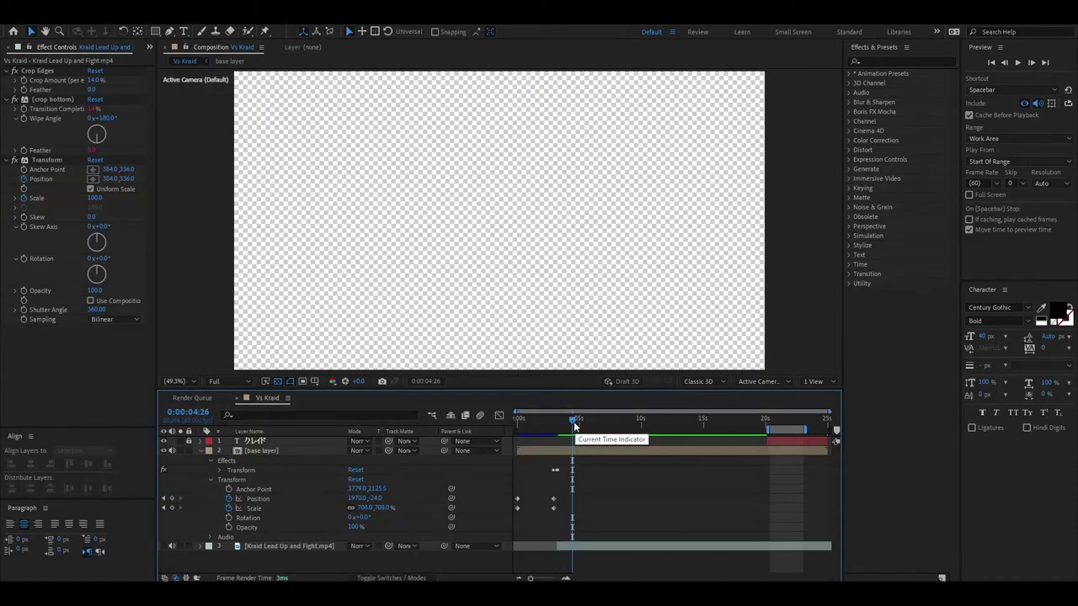
pyautogui.click(164, 545)
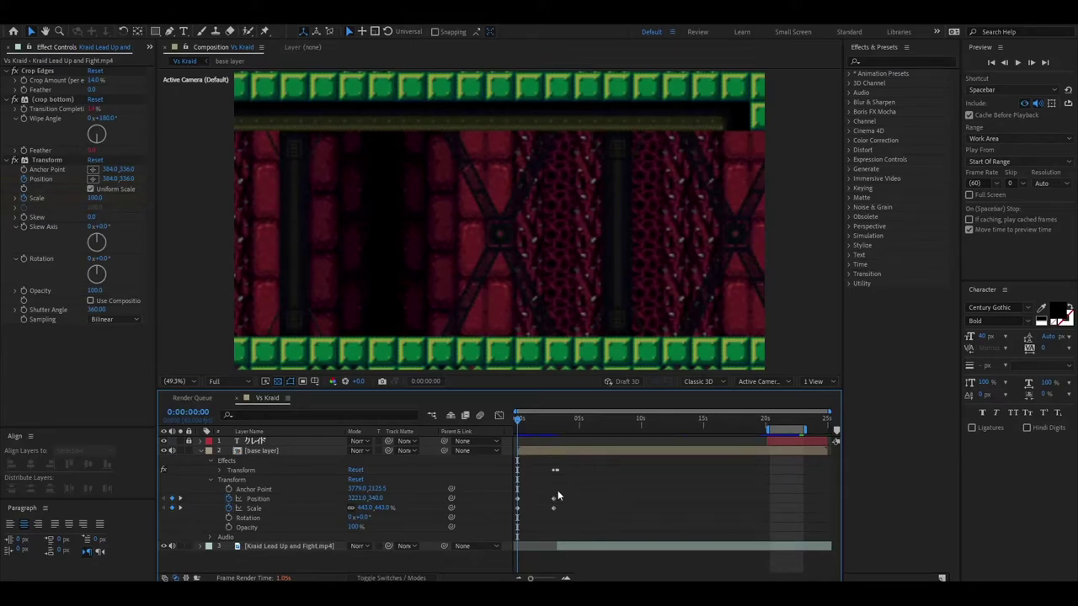
# - Scrub the base layer's transition to 0:00:03:18 while checking its Transform effect's keyframes, and collapse the layer
pyautogui.click(276, 546)
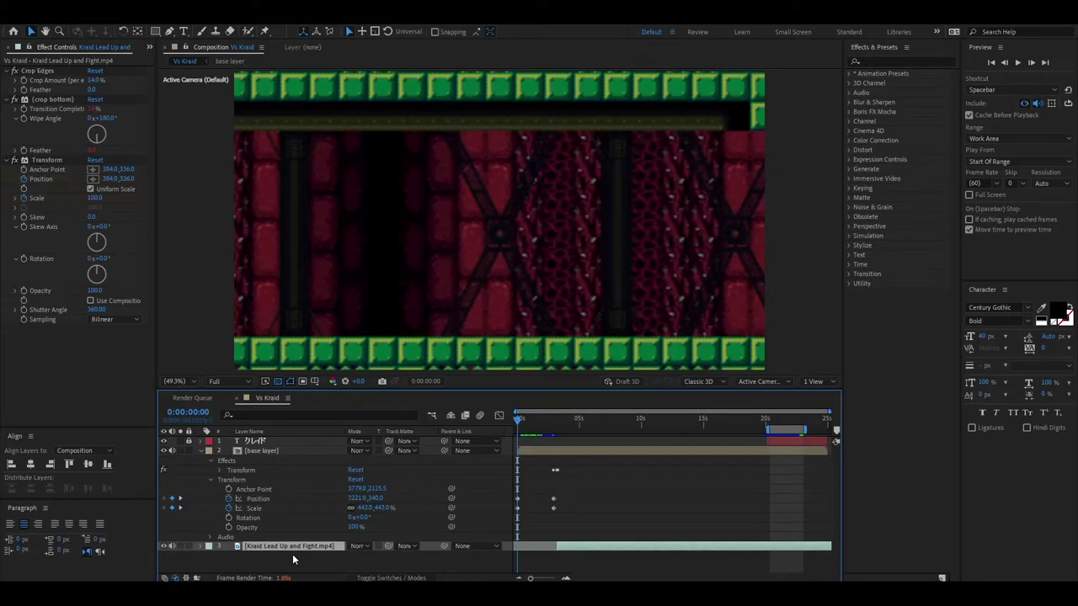
pyautogui.click(268, 452)
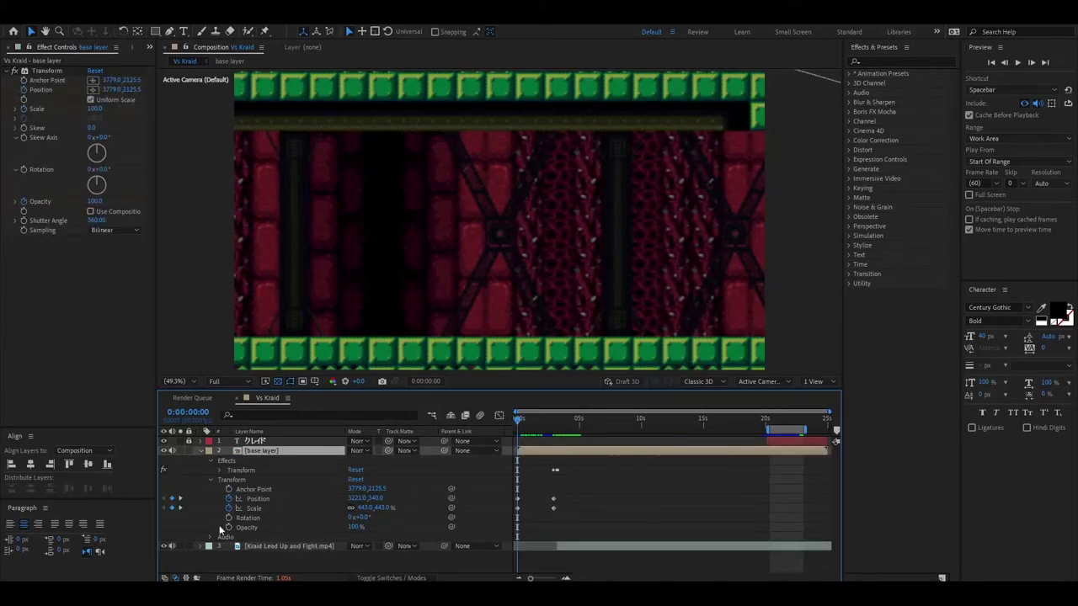
pyautogui.click(521, 419)
pyautogui.moveTo(521, 419); pyautogui.dragTo(560, 423)
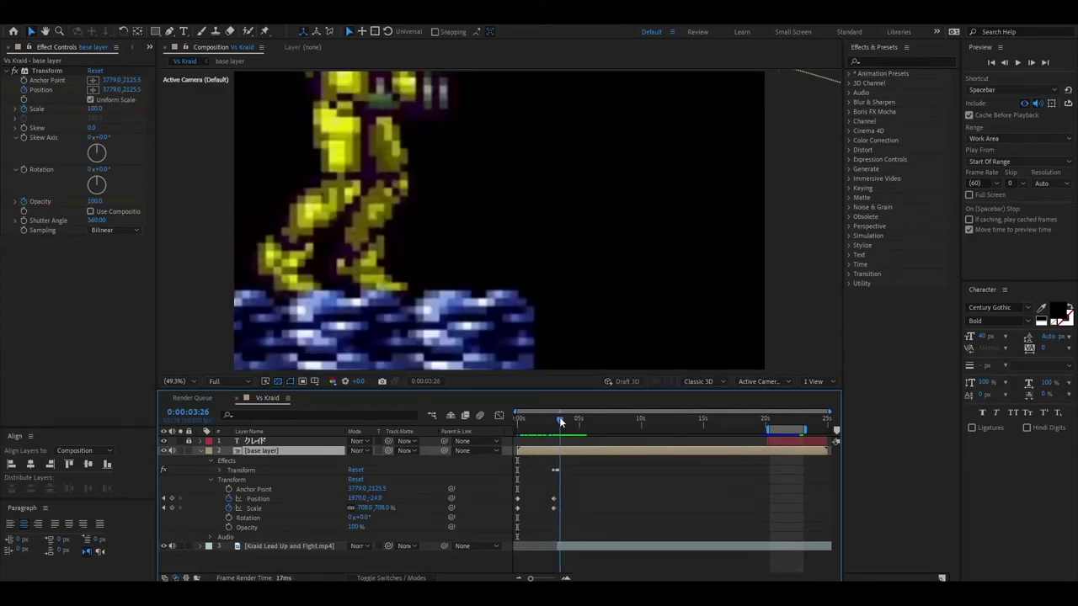
pyautogui.click(220, 469)
pyautogui.click(162, 483)
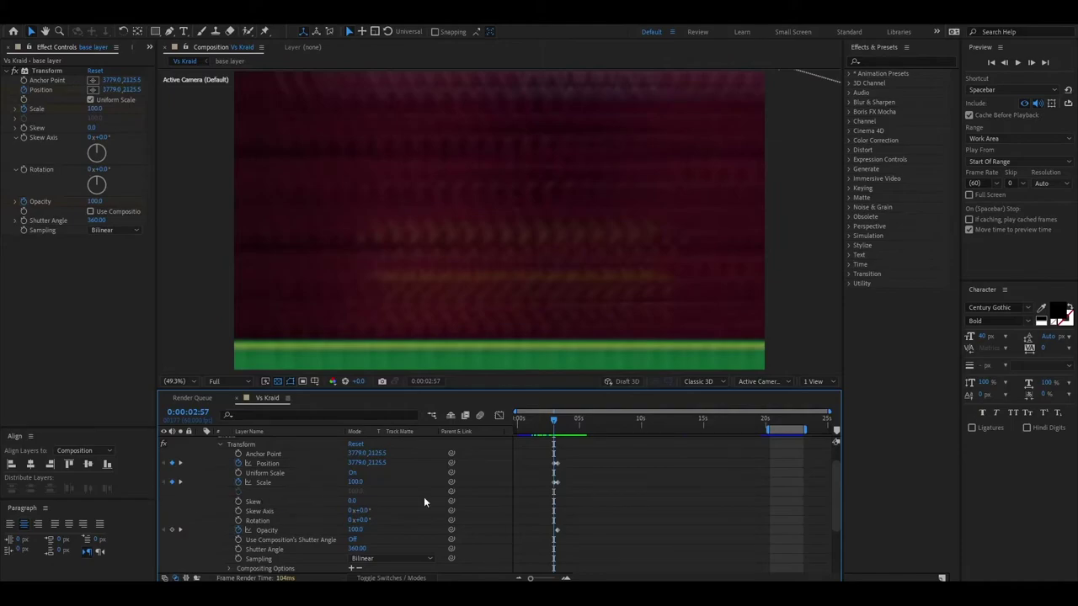
pyautogui.moveTo(551, 422); pyautogui.dragTo(556, 425)
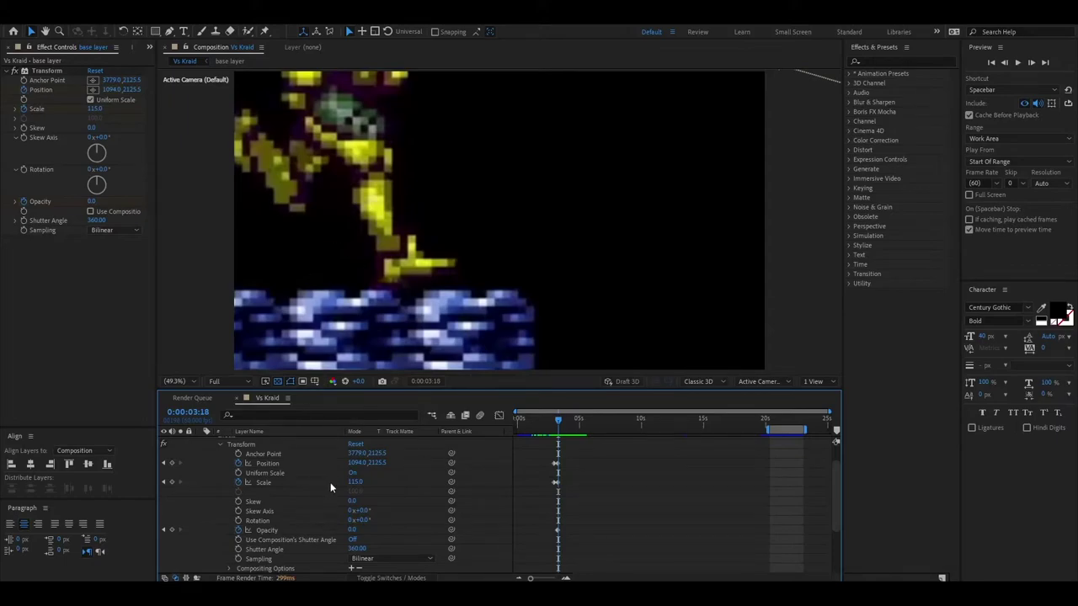
pyautogui.scroll(2, 330, 482)
pyautogui.click(199, 451)
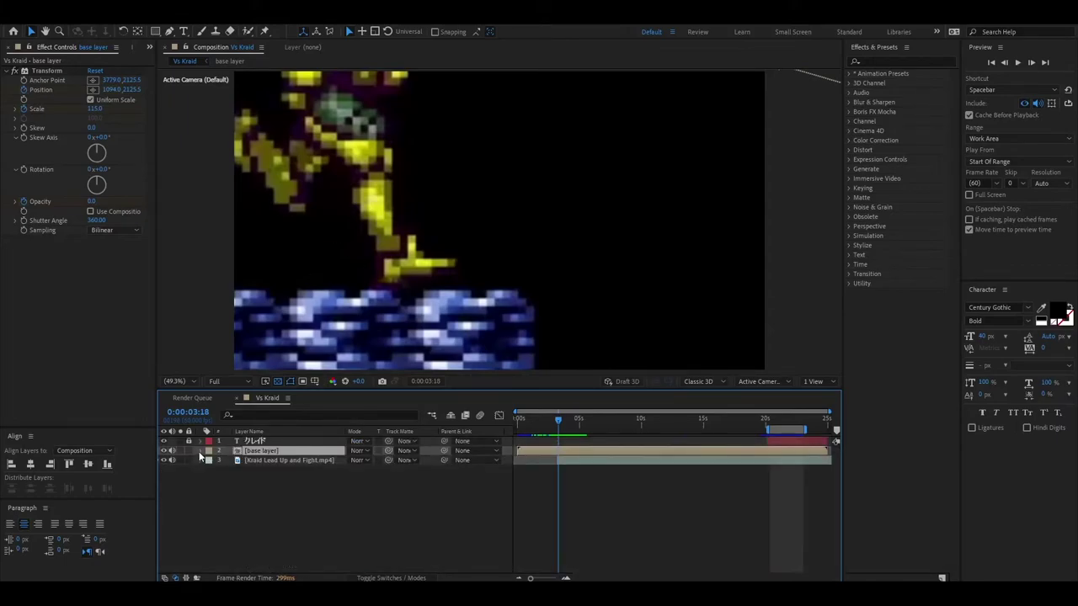
# - Open the base layer composition and turn the SuperMetroidMapBrinstar.png layer's visibility off and on again
pyautogui.doubleClick(268, 451)
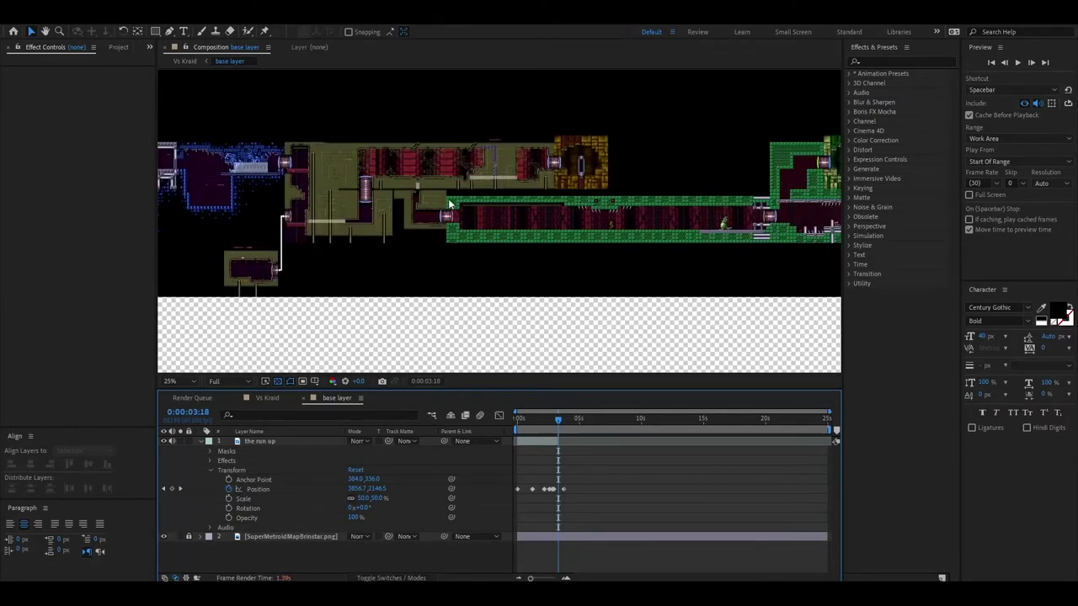
pyautogui.scroll(-1, 448, 199)
pyautogui.scroll(3, 448, 199)
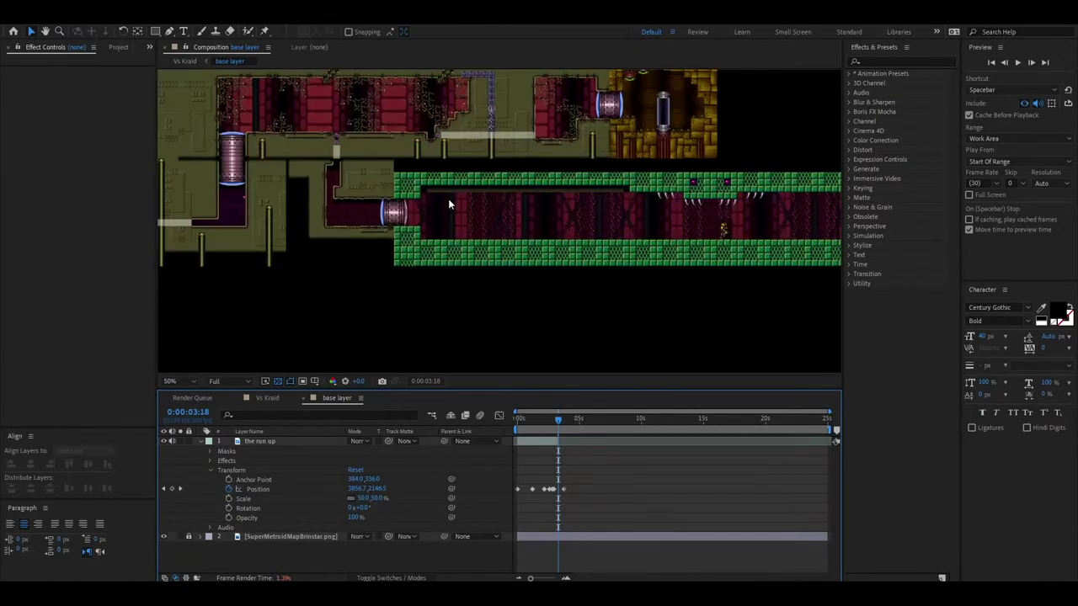
pyautogui.scroll(-2, 448, 199)
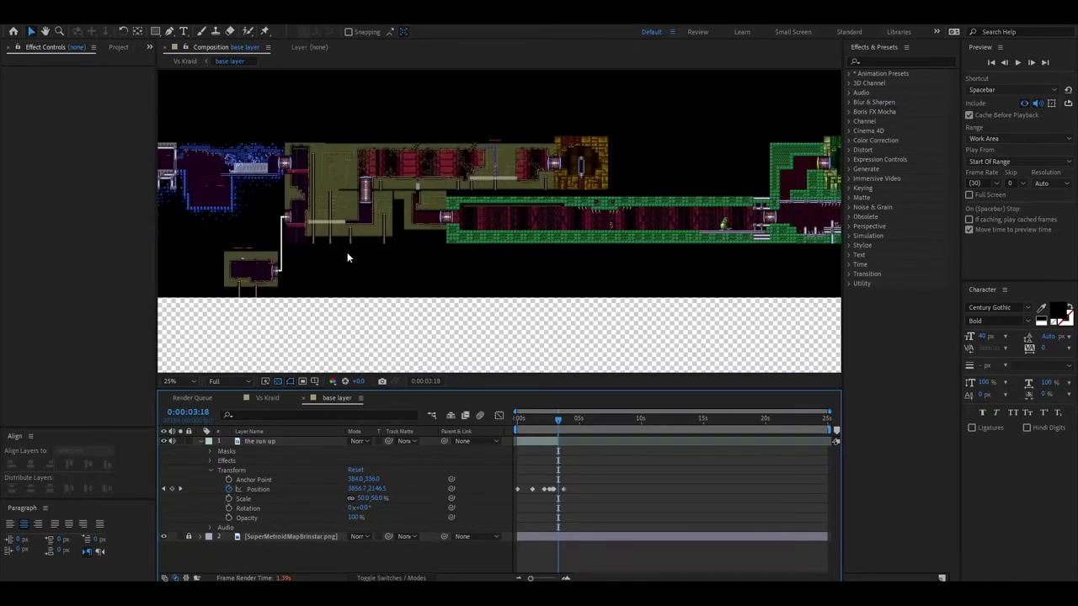
pyautogui.click(163, 536)
pyautogui.click(164, 536)
# - Examine the green corridor of the map and scrub the run up animation from the start to 0:00:03:18
pyautogui.scroll(6, 474, 223)
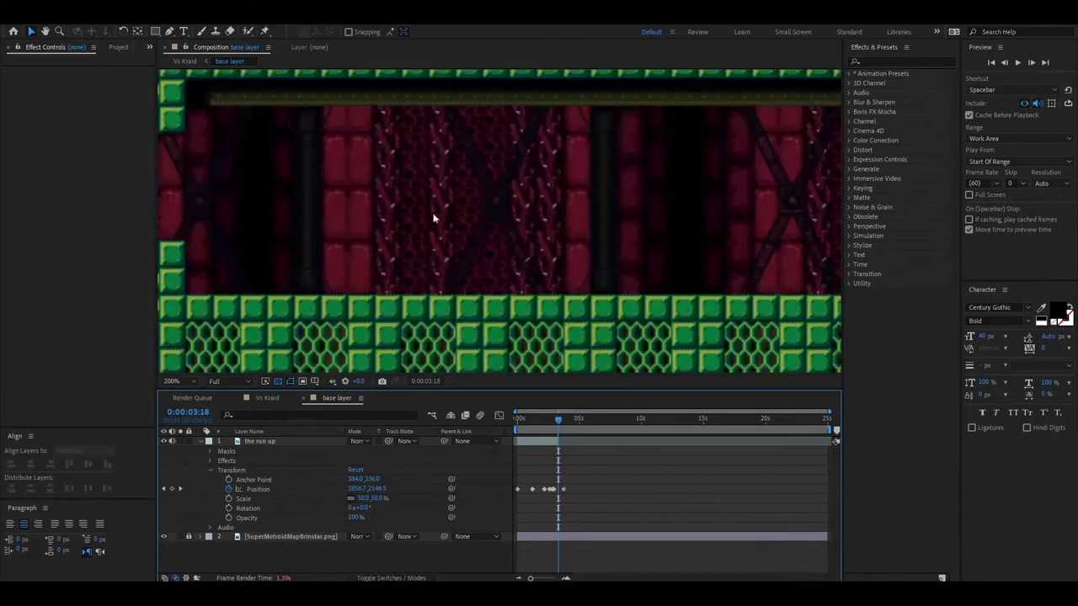
pyautogui.click(45, 31)
pyautogui.moveTo(417, 250); pyautogui.dragTo(332, 243)
pyautogui.hscroll(10, 333, 244)
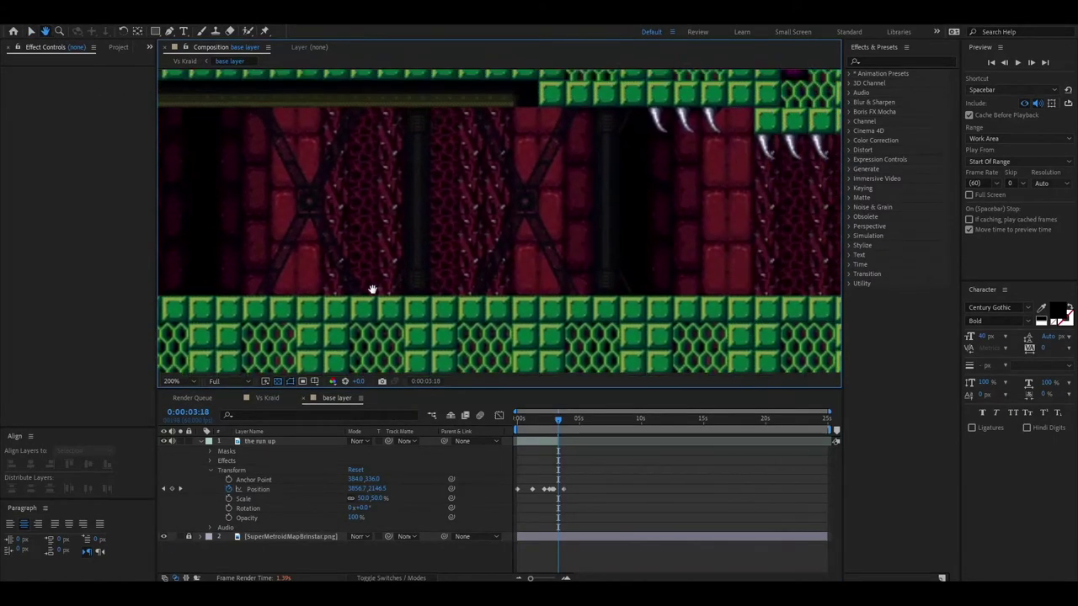
pyautogui.scroll(-2, 303, 271)
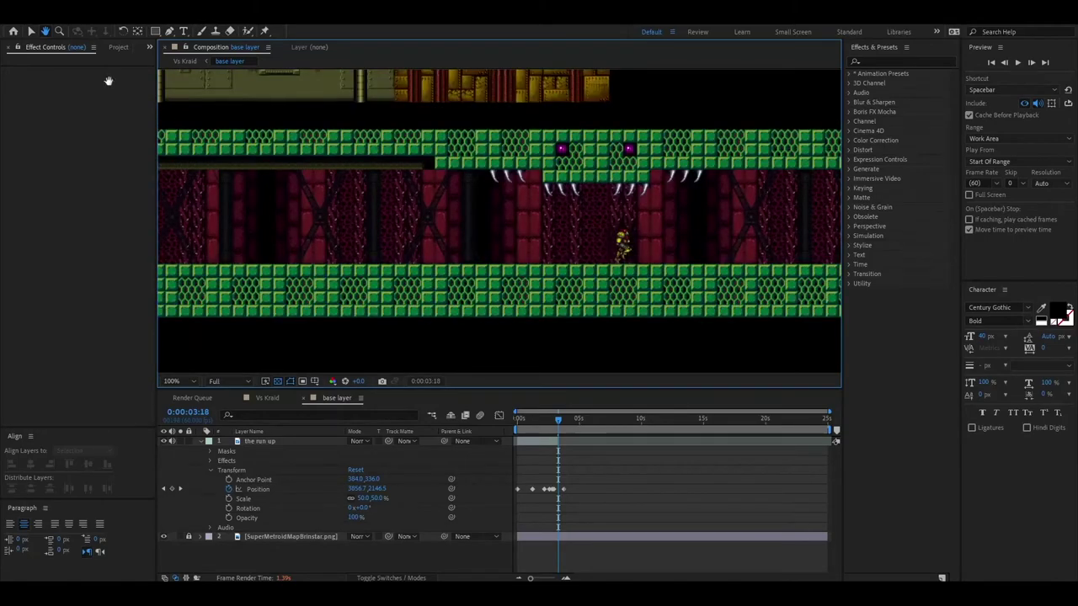
pyautogui.click(31, 31)
pyautogui.moveTo(556, 419); pyautogui.dragTo(498, 425)
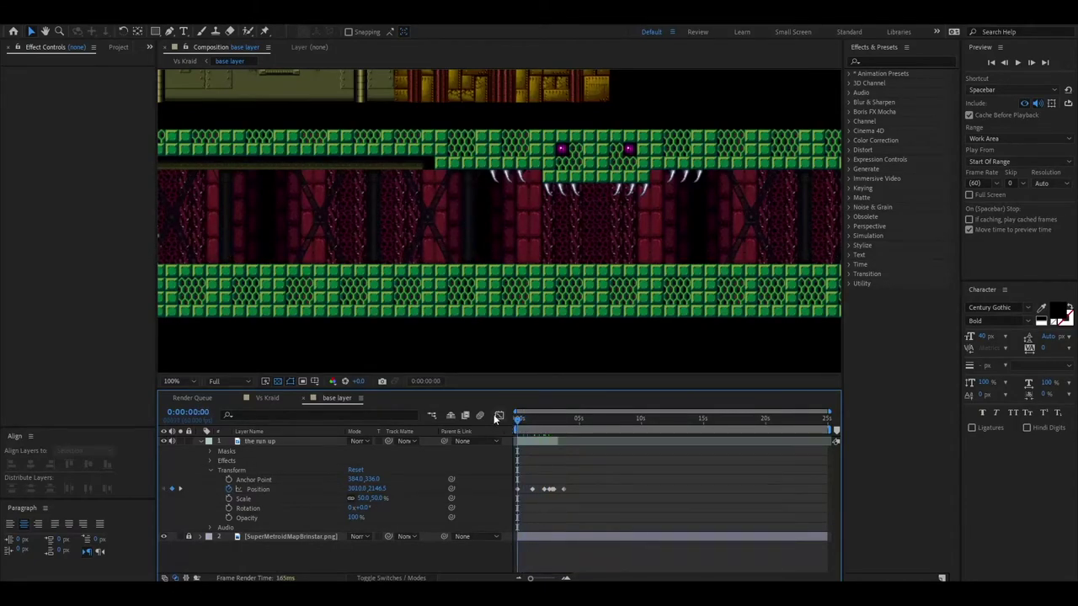
pyautogui.scroll(-2, 384, 302)
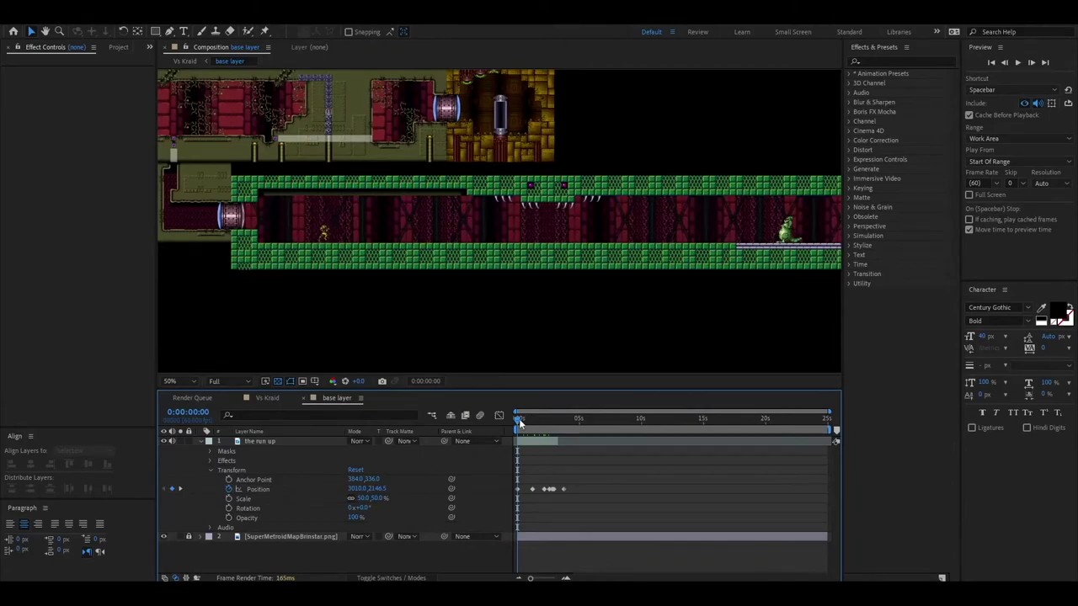
pyautogui.moveTo(520, 422); pyautogui.dragTo(560, 419)
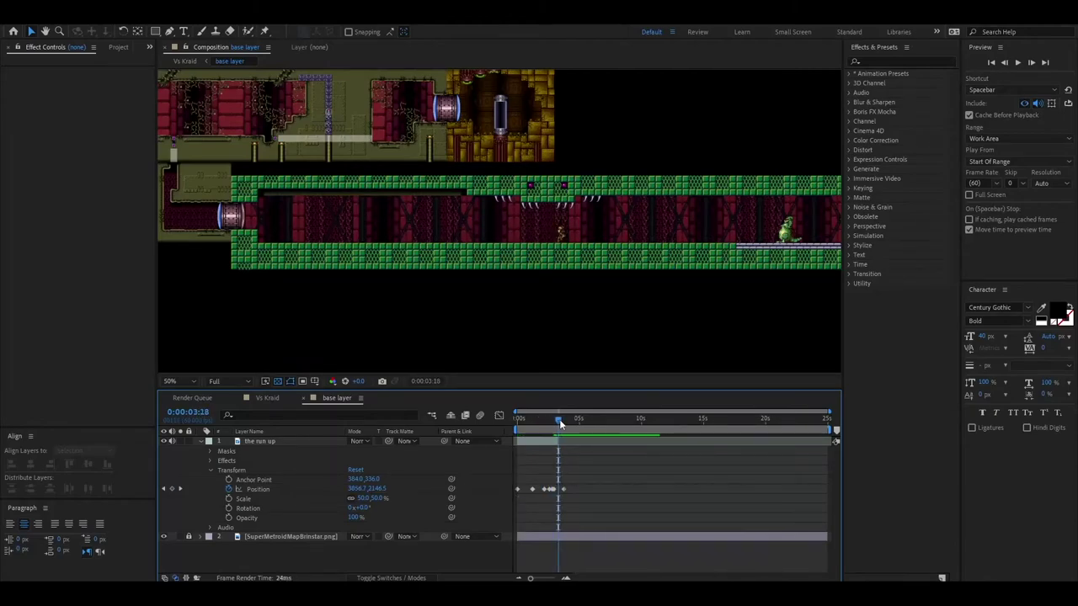
# - Inspect the running character footage up close against the map and scrub back to 0:00:02:32
pyautogui.click(373, 281)
pyautogui.scroll(-2, 389, 207)
pyautogui.scroll(4, 432, 191)
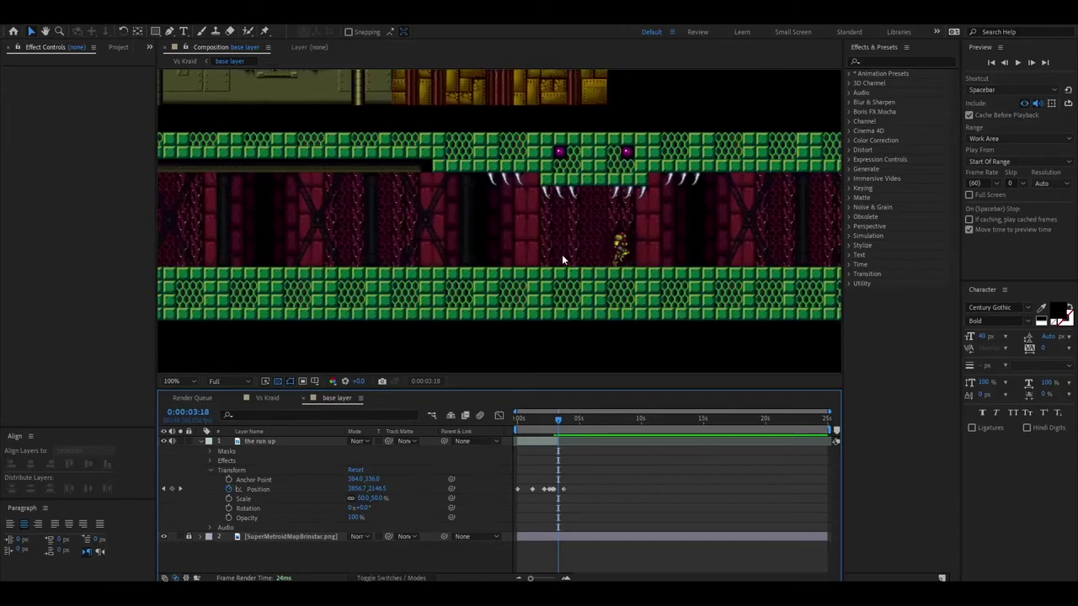
pyautogui.scroll(2, 581, 252)
pyautogui.click(736, 263)
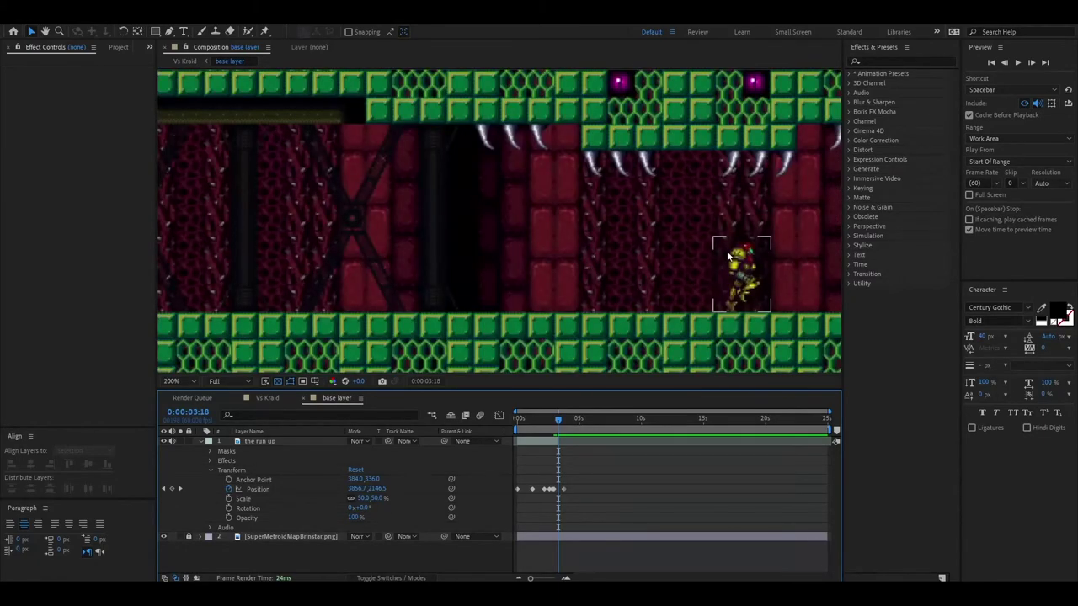
pyautogui.click(728, 332)
pyautogui.moveTo(555, 426); pyautogui.dragTo(548, 425)
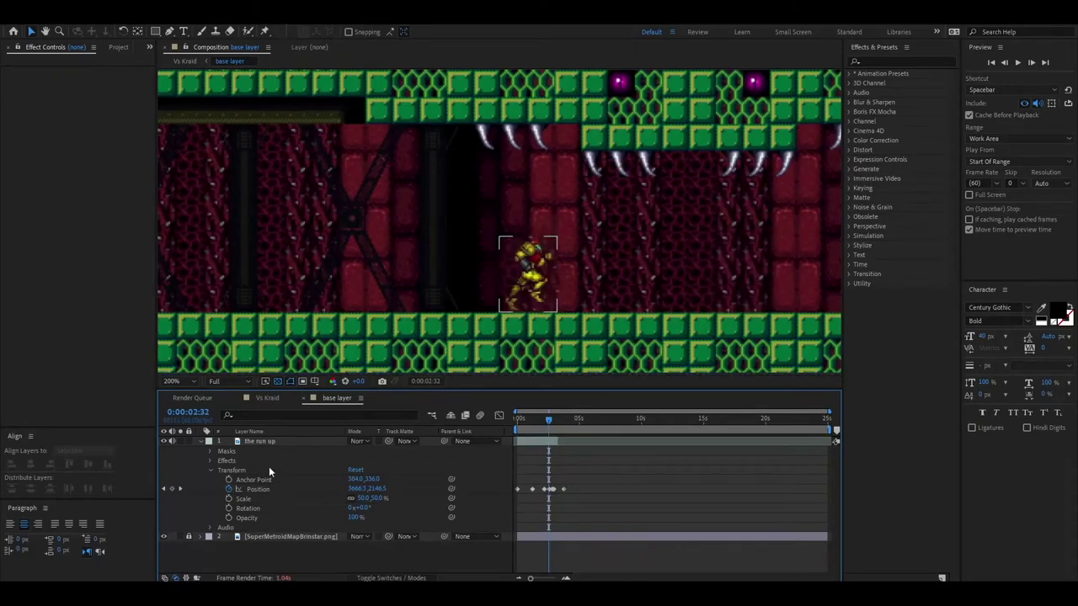
# - Expand the run up layer's effects and toggle Tint, the bottom crop and Crop Edges to compare each one's look
pyautogui.click(209, 459)
pyautogui.click(269, 441)
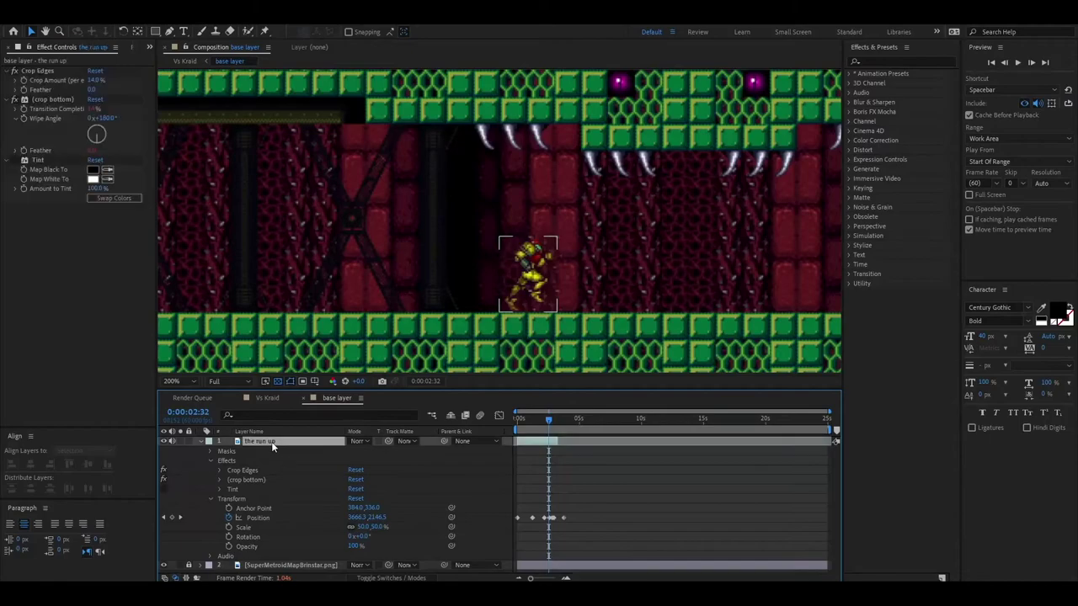
pyautogui.click(14, 160)
pyautogui.click(14, 160)
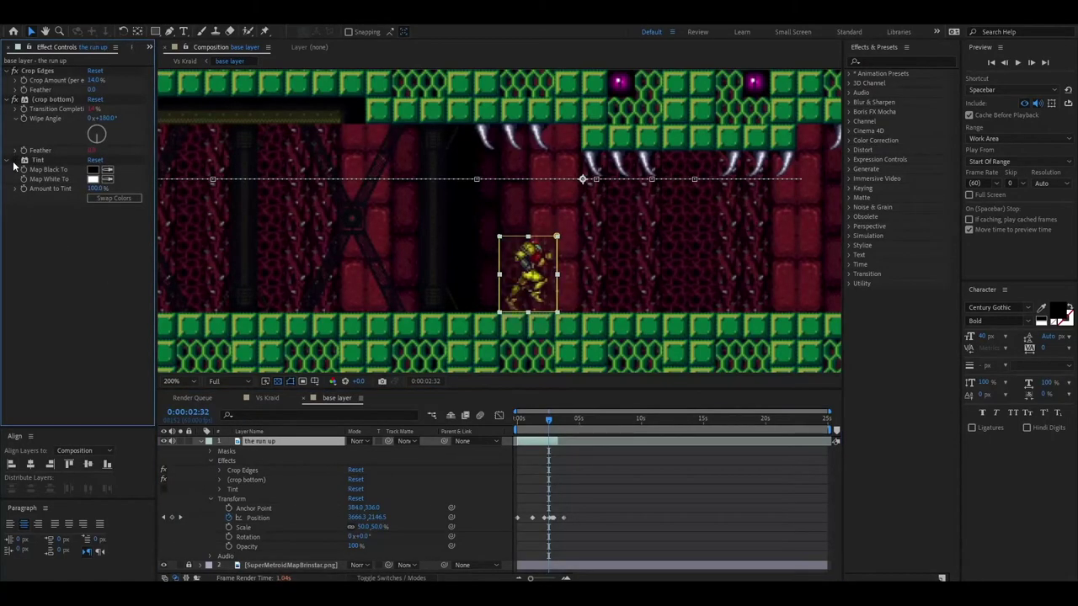
pyautogui.click(15, 100)
pyautogui.click(15, 100)
pyautogui.click(16, 72)
pyautogui.click(15, 71)
# - Expand the run up layer's masks and set the mode of Mask 1 to None
pyautogui.click(209, 452)
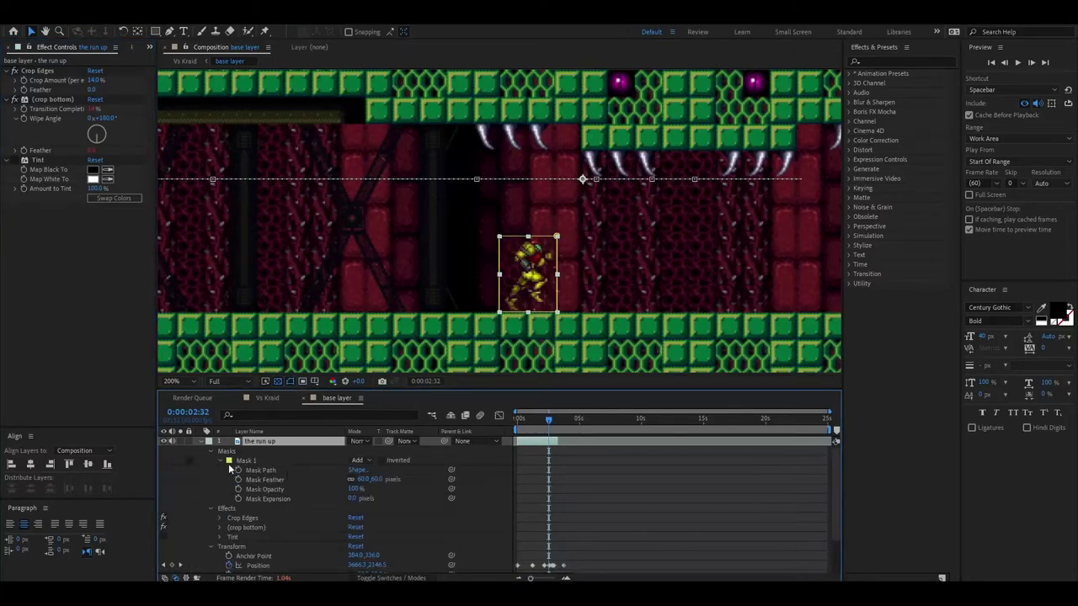
pyautogui.click(360, 462)
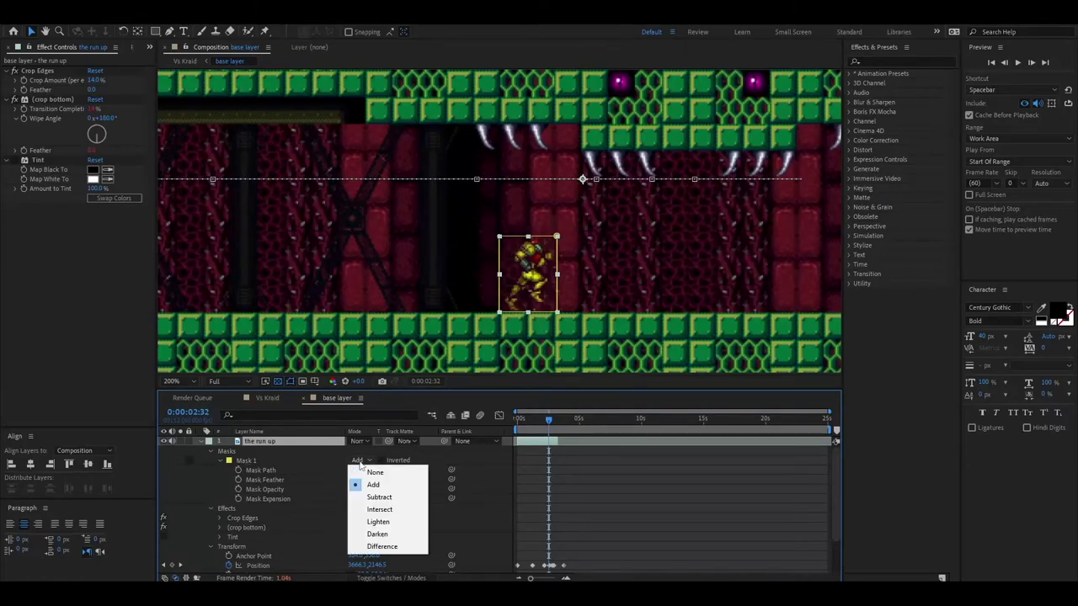
pyautogui.click(371, 471)
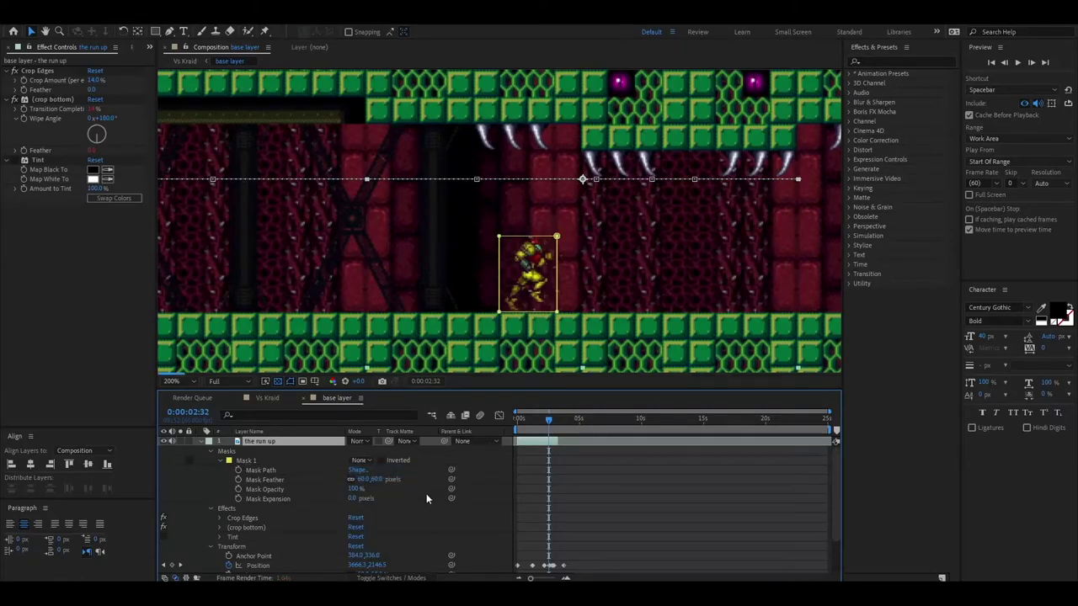
pyautogui.click(426, 493)
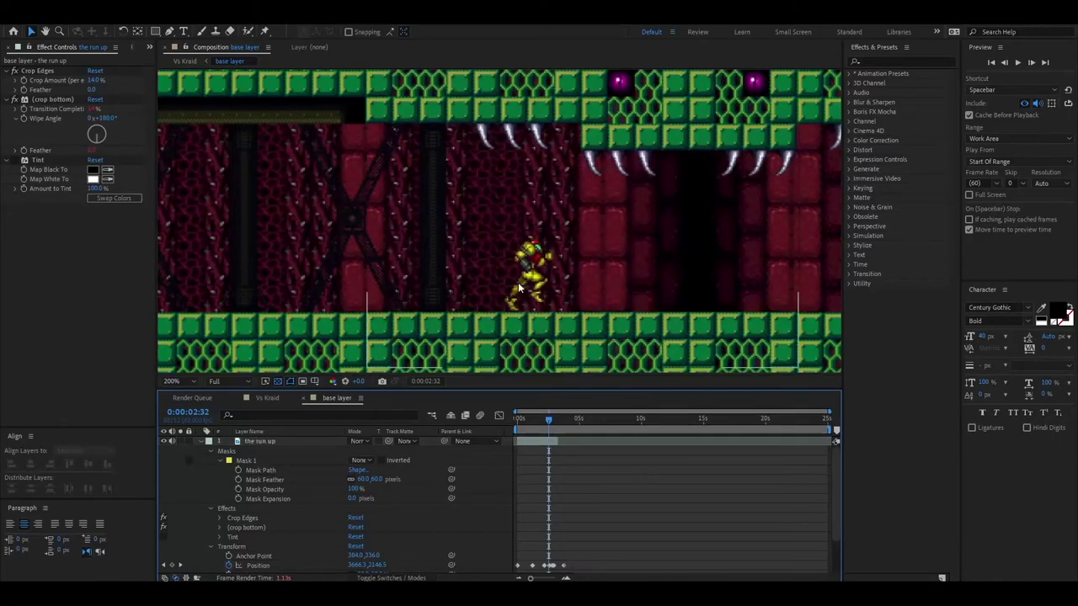
# - Scrub the unmasked run up footage from 0:00:02:45 back to 0:00:00:22 to compare it with the map
pyautogui.scroll(-2, 518, 288)
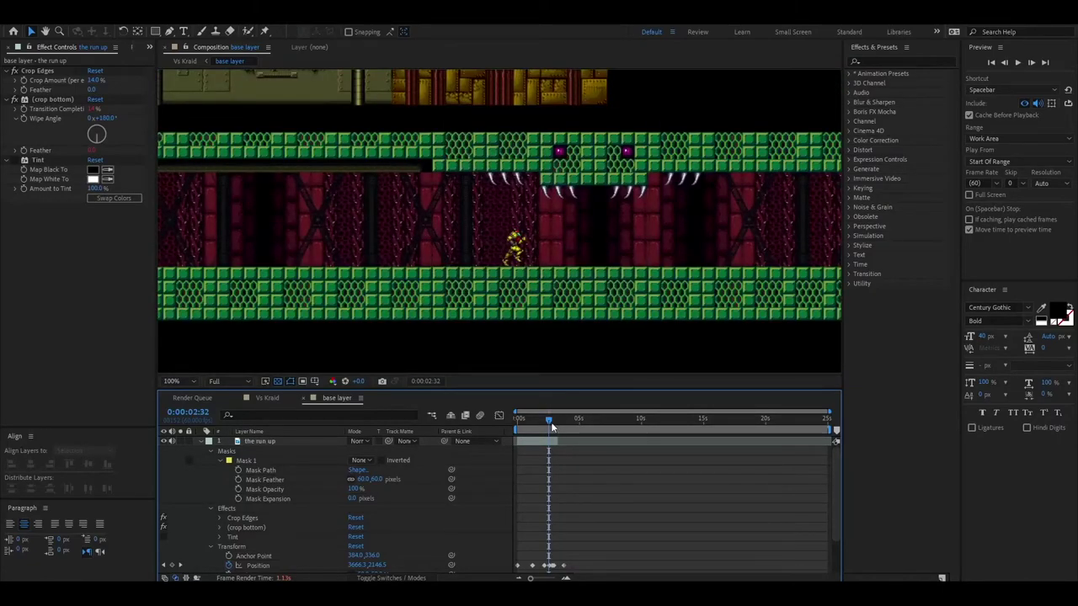
pyautogui.click(541, 423)
pyautogui.moveTo(541, 423)
pyautogui.mouseDown()
pyautogui.moveTo(516, 430)
pyautogui.moveTo(550, 418)
pyautogui.mouseUp()
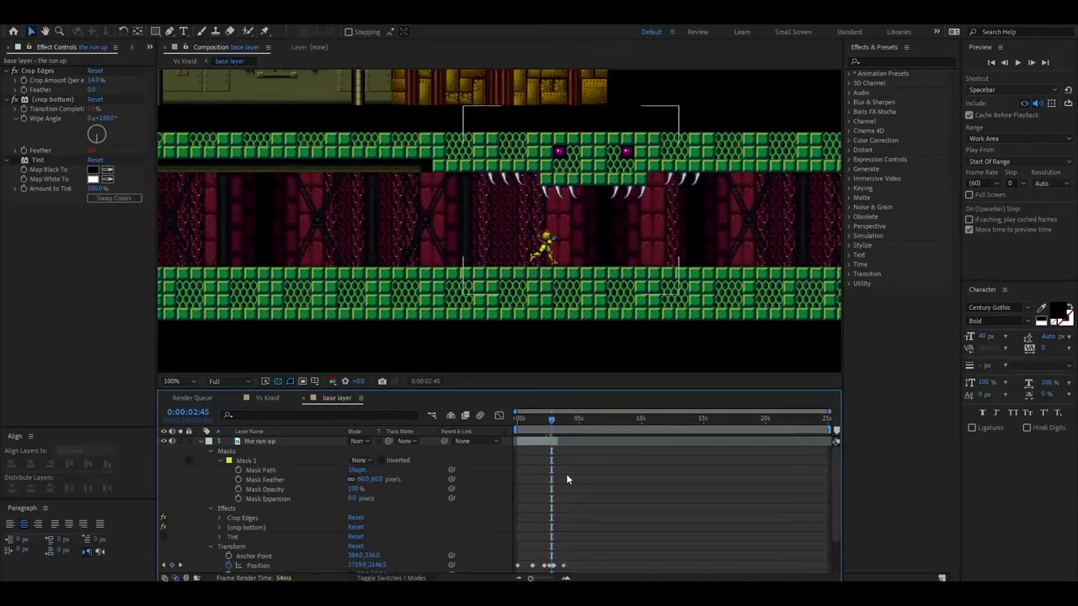
pyautogui.click(555, 426)
pyautogui.moveTo(555, 426); pyautogui.dragTo(521, 426)
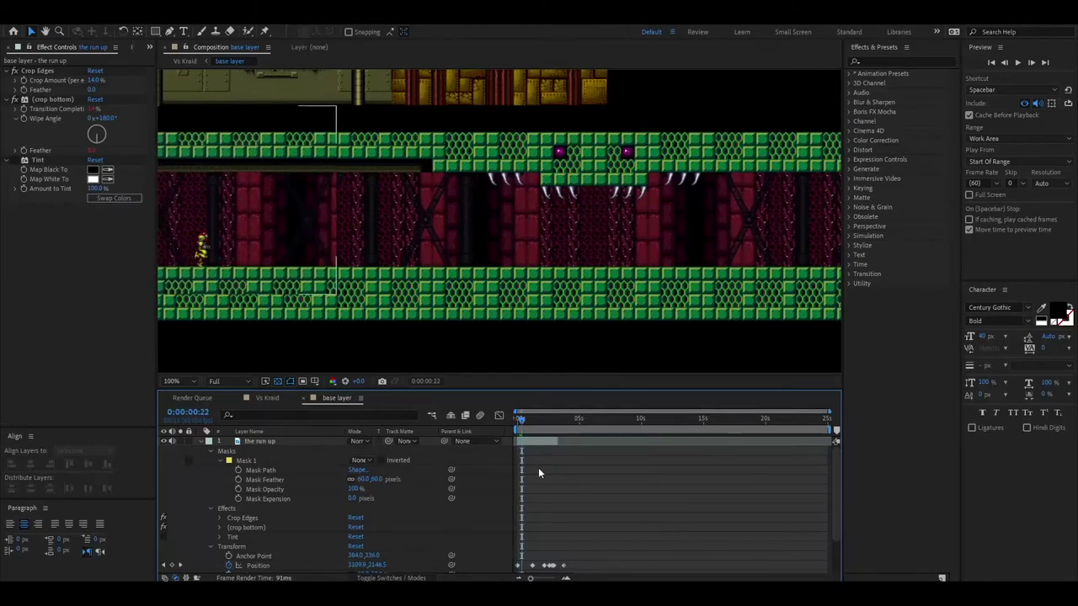
# - Set the mode of Mask 1 back to Add and scrub the masked run up to 0:00:03:10
pyautogui.click(359, 462)
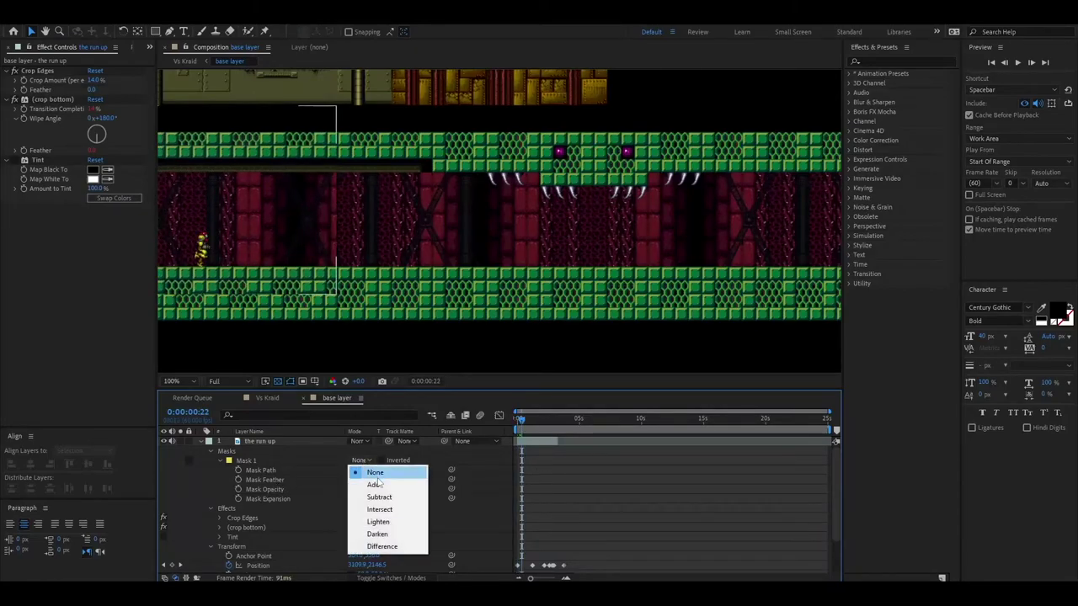
pyautogui.click(374, 484)
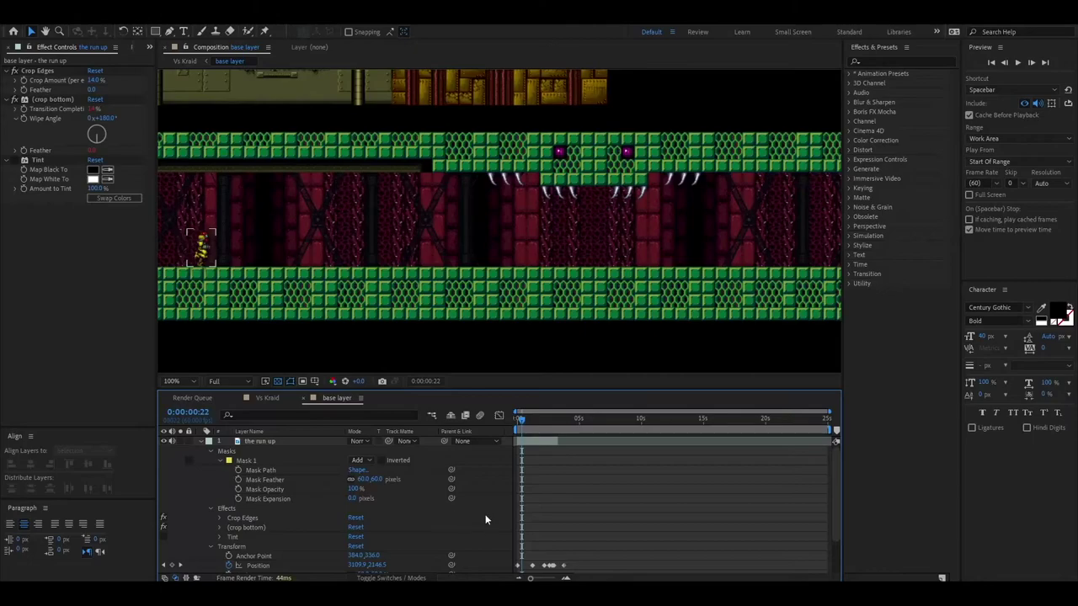
pyautogui.moveTo(522, 425); pyautogui.dragTo(555, 420)
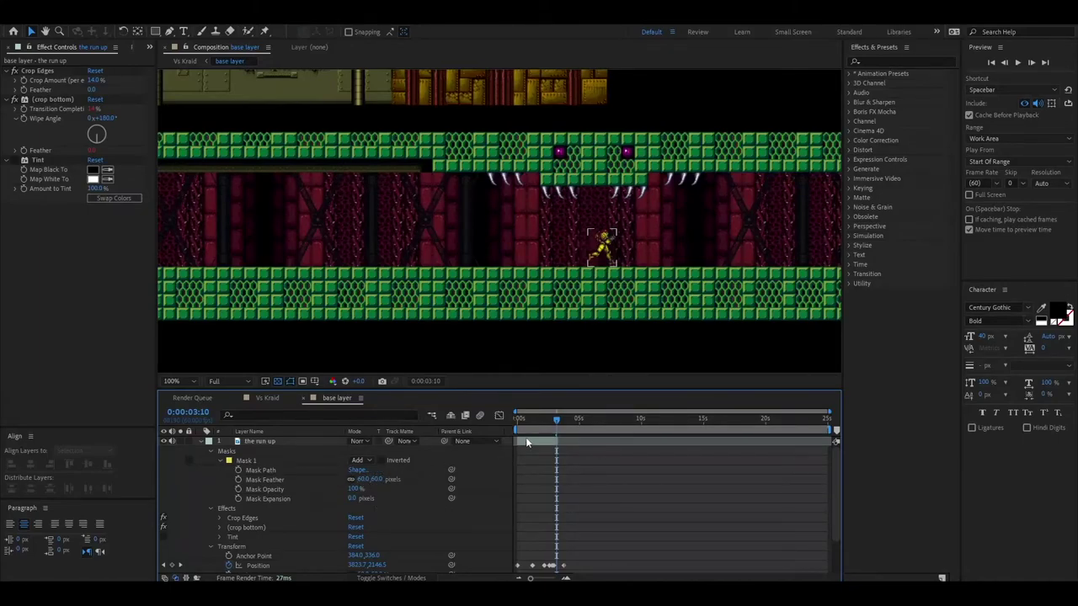
# - Scrub the masked run up around 0:00:02:16 and close the base layer composition to return to Vs Kraid
pyautogui.moveTo(555, 421); pyautogui.dragTo(542, 429)
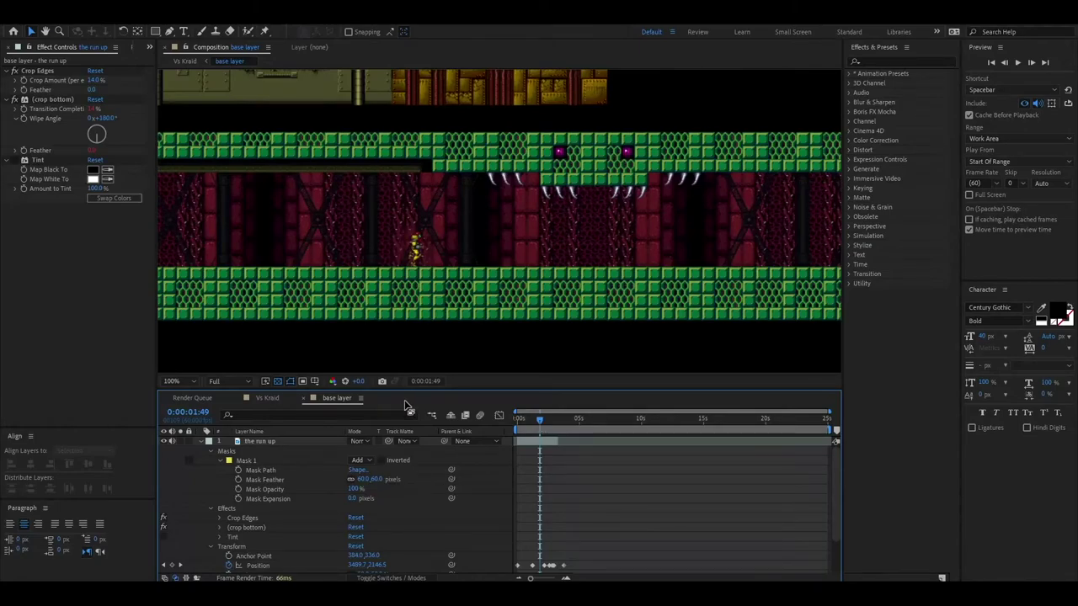
pyautogui.moveTo(540, 419); pyautogui.dragTo(551, 423)
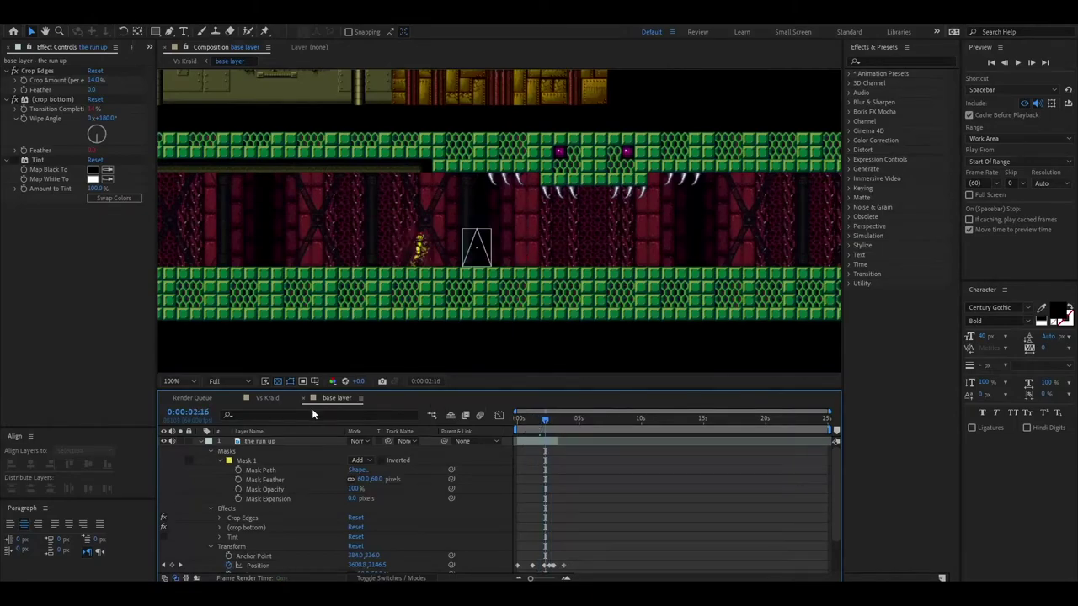
pyautogui.click(305, 397)
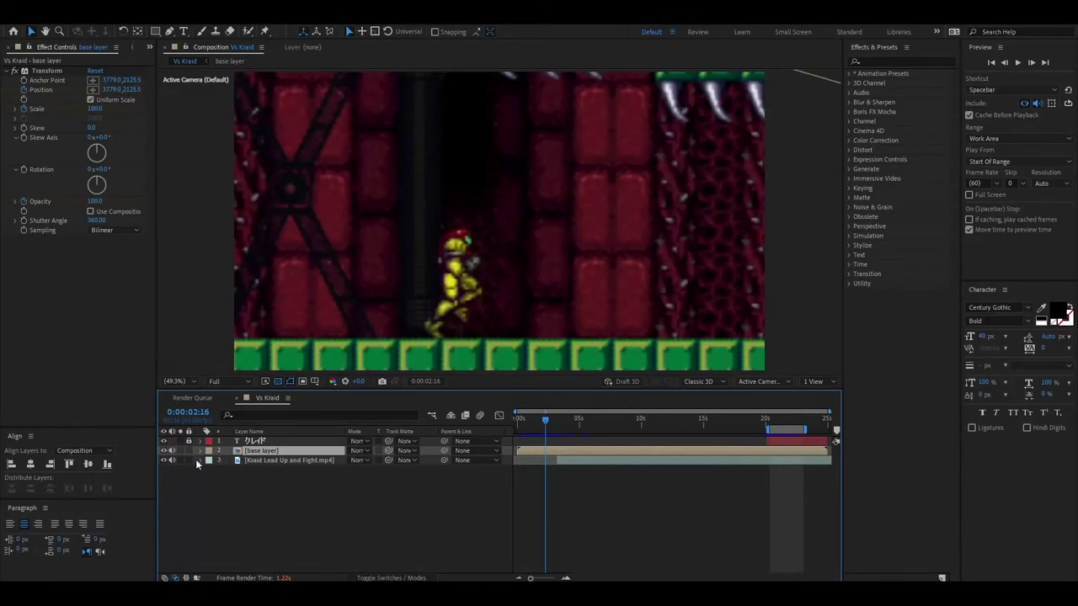
# - Lock the base layer, go to 0:00:03:18 and expand the effects of the Kraid Lead Up and Fight.mp4 layer
pyautogui.click(190, 452)
pyautogui.click(281, 461)
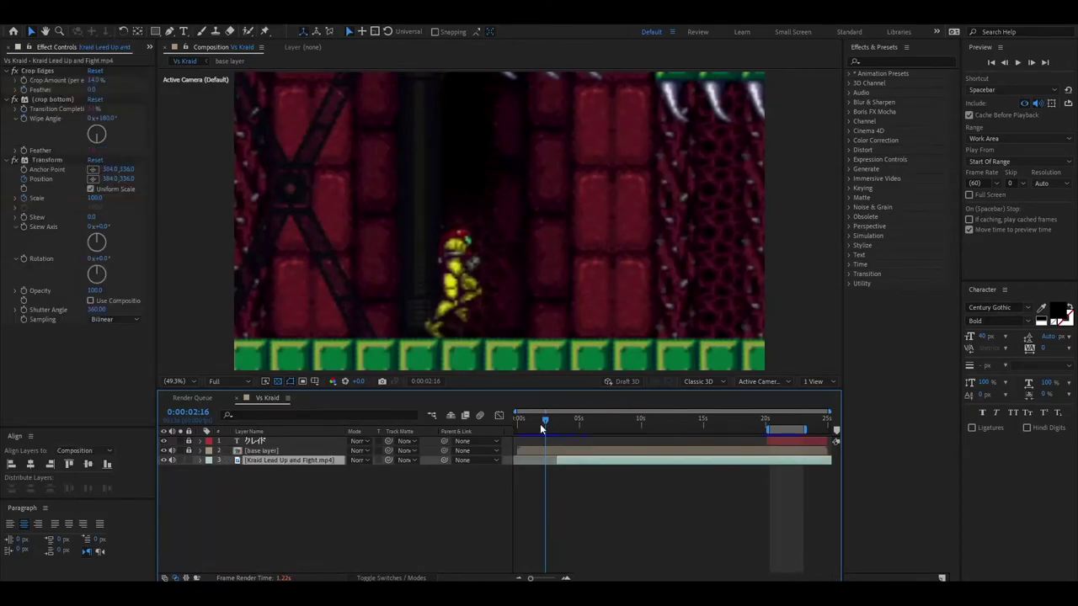
pyautogui.moveTo(545, 421); pyautogui.dragTo(558, 424)
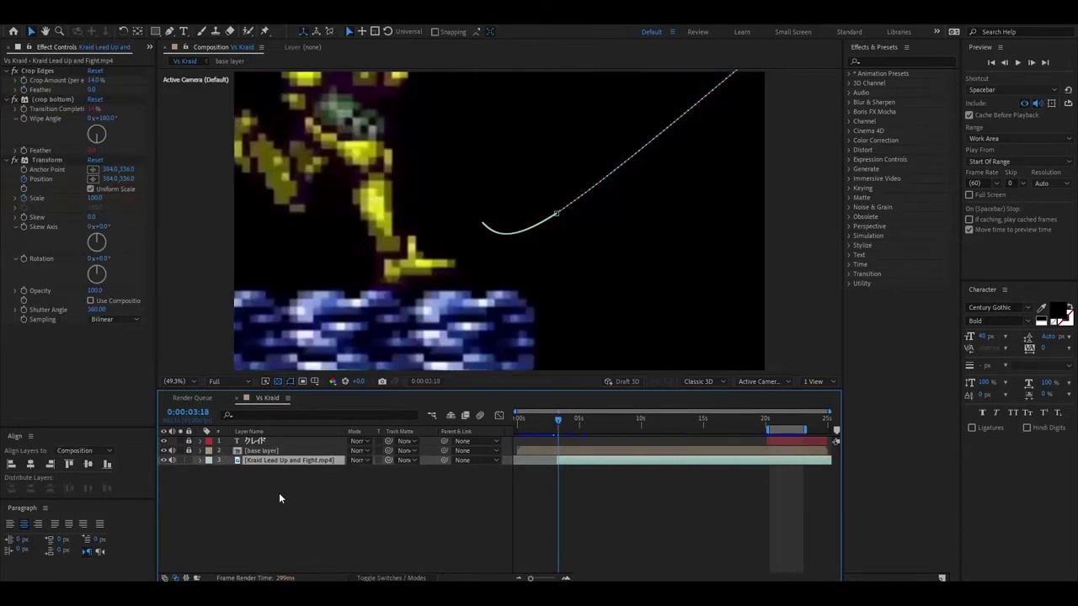
pyautogui.click(199, 461)
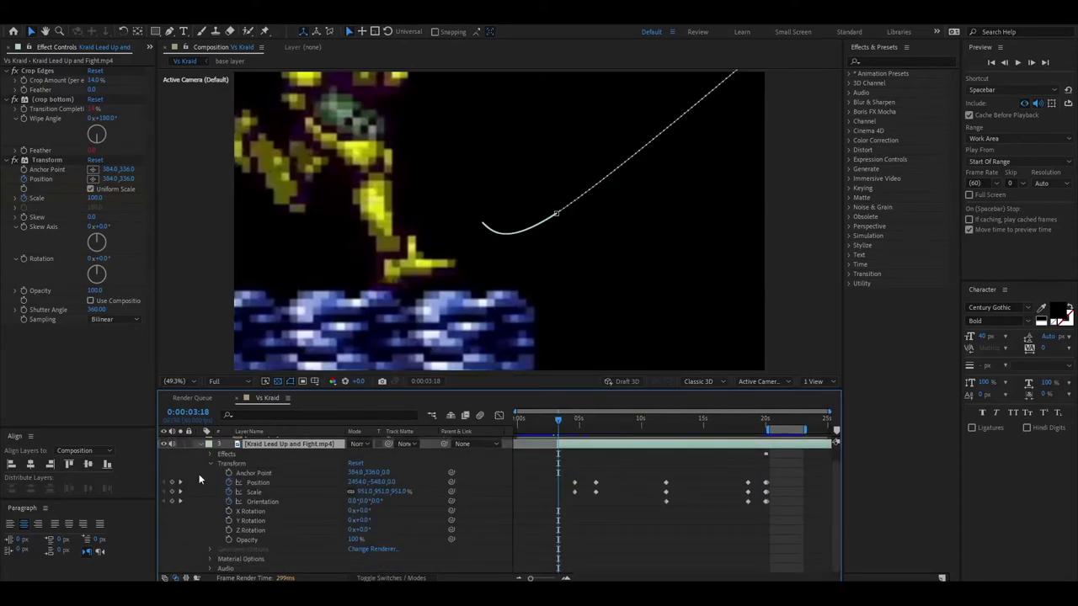
pyautogui.click(210, 454)
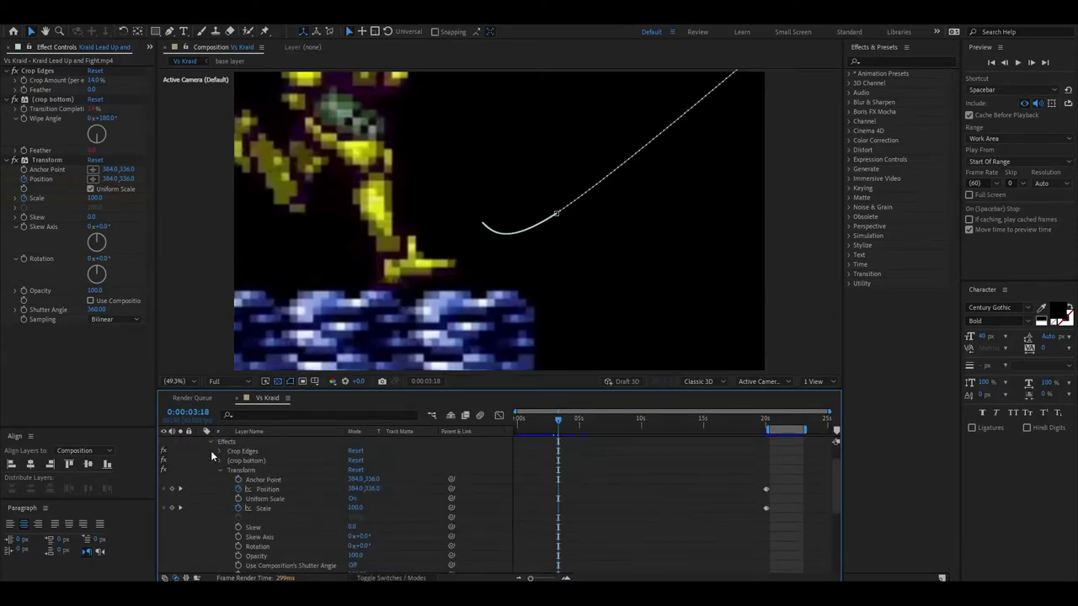
# - Examine the Crop Edges, crop bottom and Transform effects on the Kraid Lead Up and Fight.mp4 layer
pyautogui.scroll(-3, 220, 471)
pyautogui.scroll(3, 215, 482)
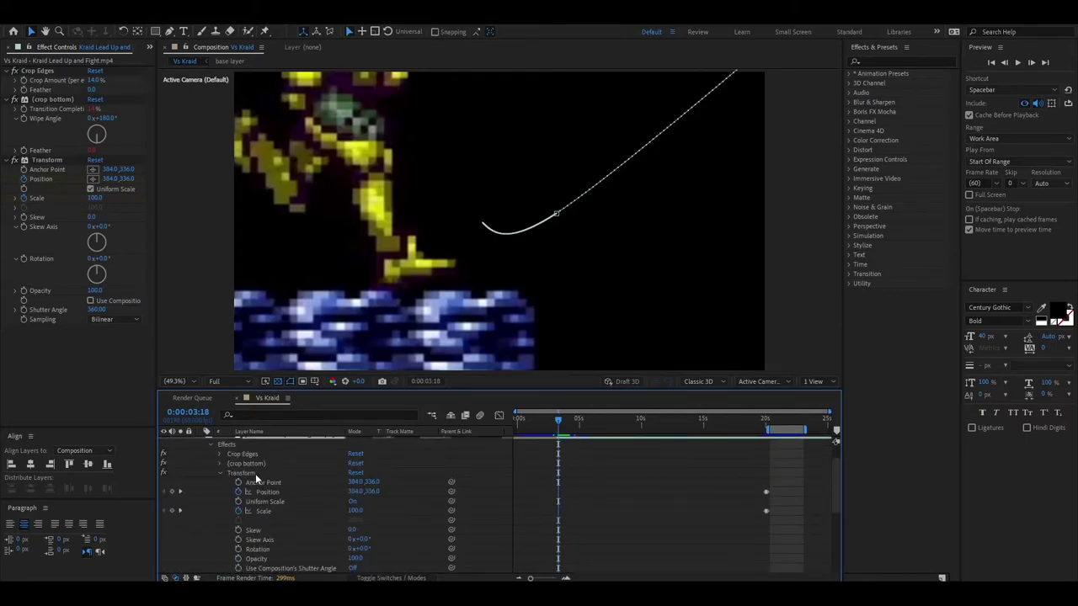
pyautogui.scroll(-1, 280, 468)
pyautogui.scroll(2, 293, 484)
pyautogui.scroll(-3, 292, 484)
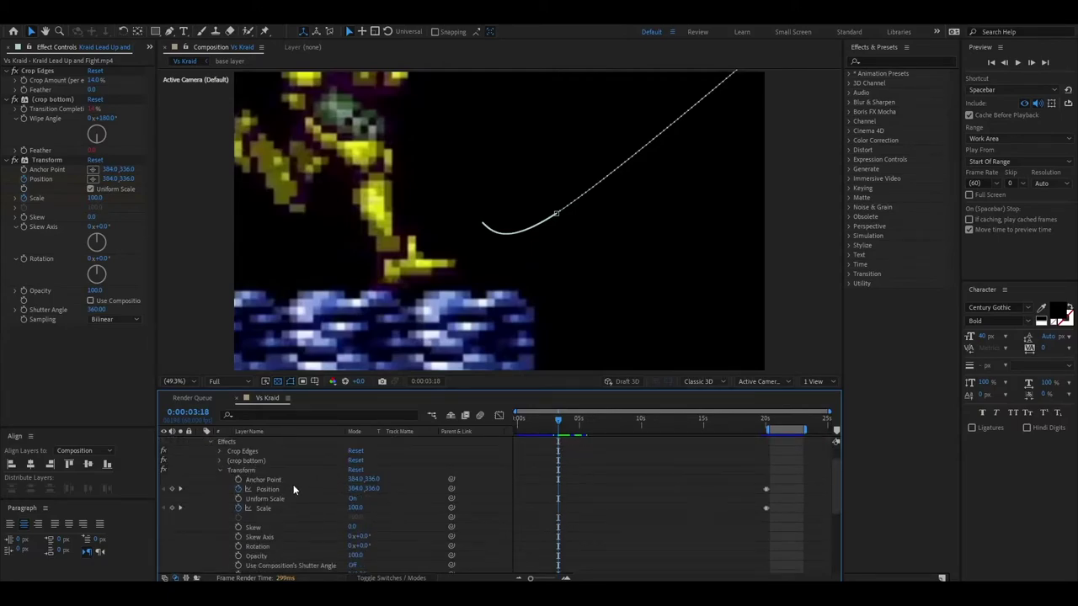
pyautogui.scroll(3, 293, 484)
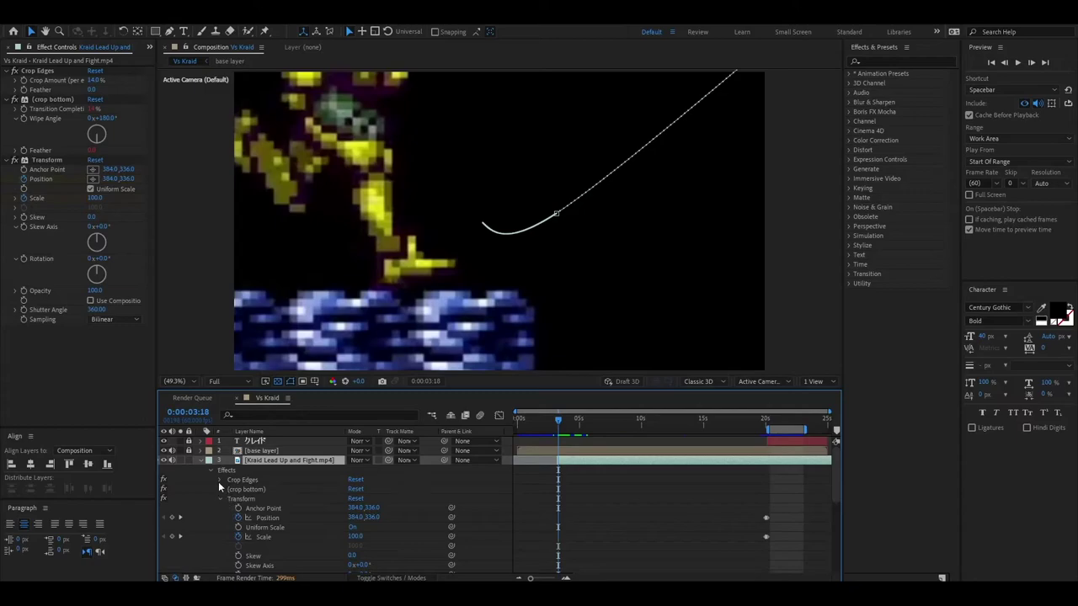
pyautogui.click(226, 470)
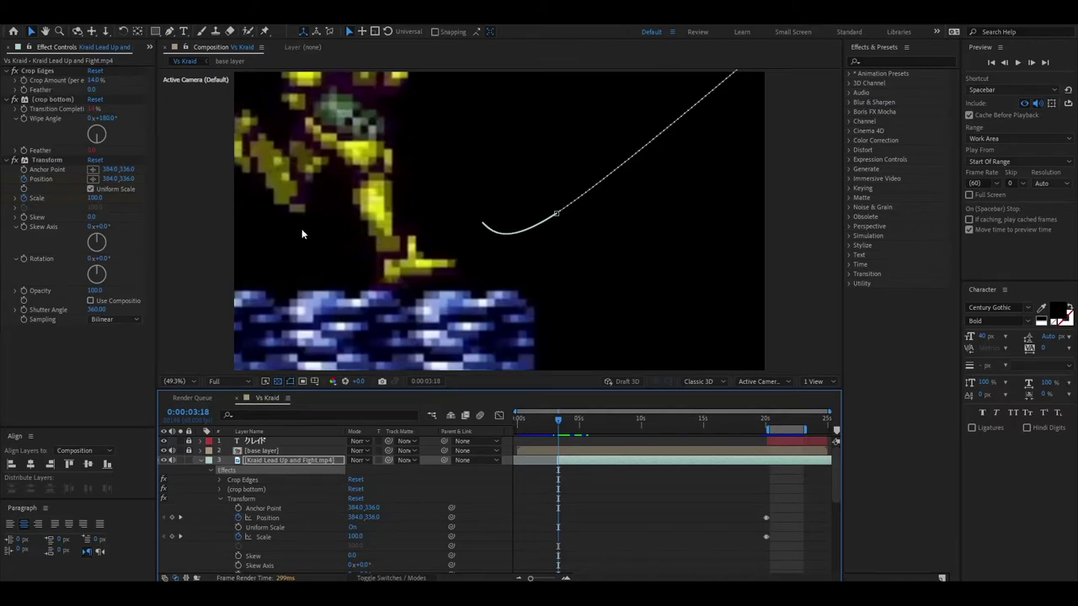
# - View the whole frame at 25% and scrub the Kraid footage's position and scale animation up to the 0:00:12:00 keyframe
pyautogui.press(',')
pyautogui.press(',')
pyautogui.press(',')
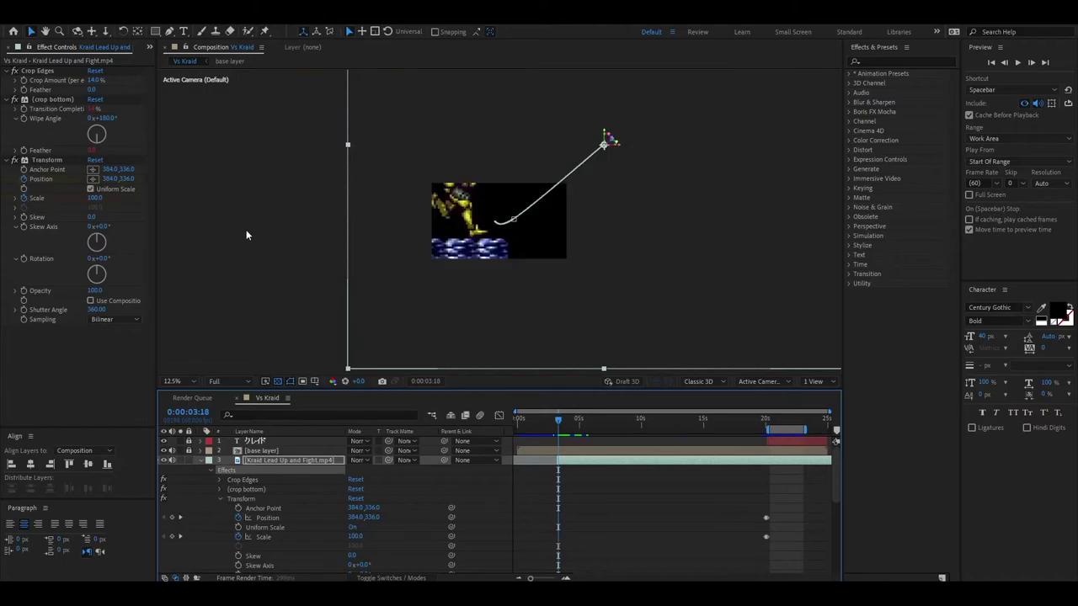
pyautogui.press('.')
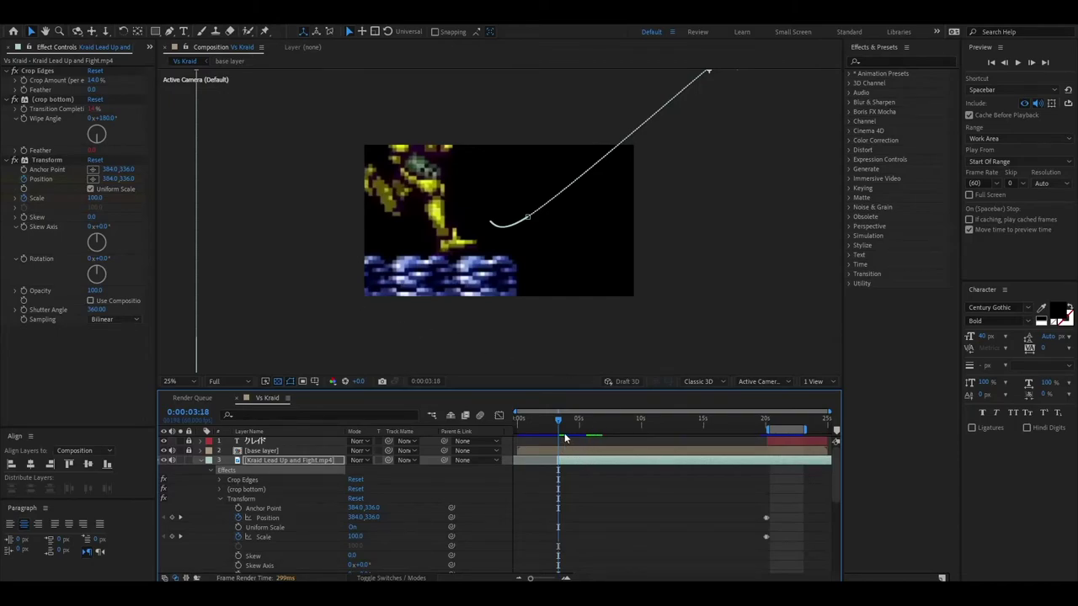
pyautogui.scroll(-5, 572, 475)
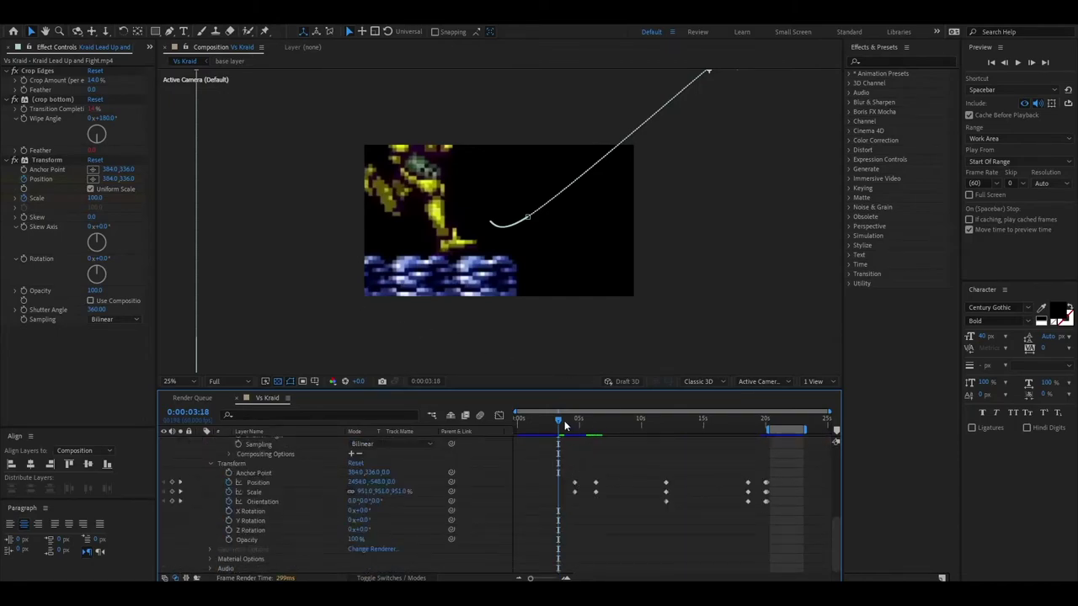
pyautogui.click(564, 423)
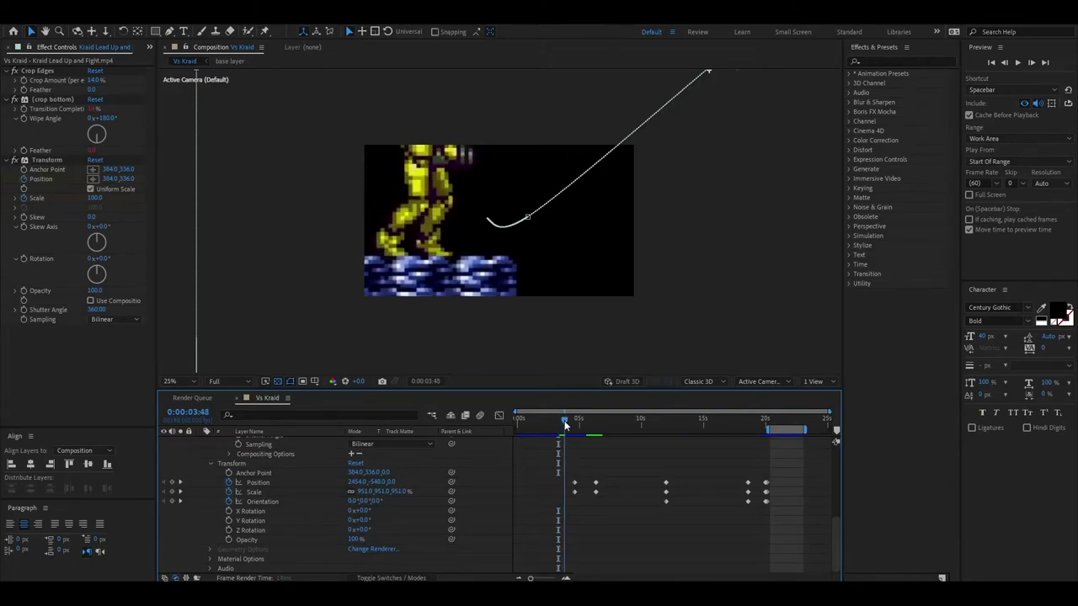
pyautogui.click(181, 501)
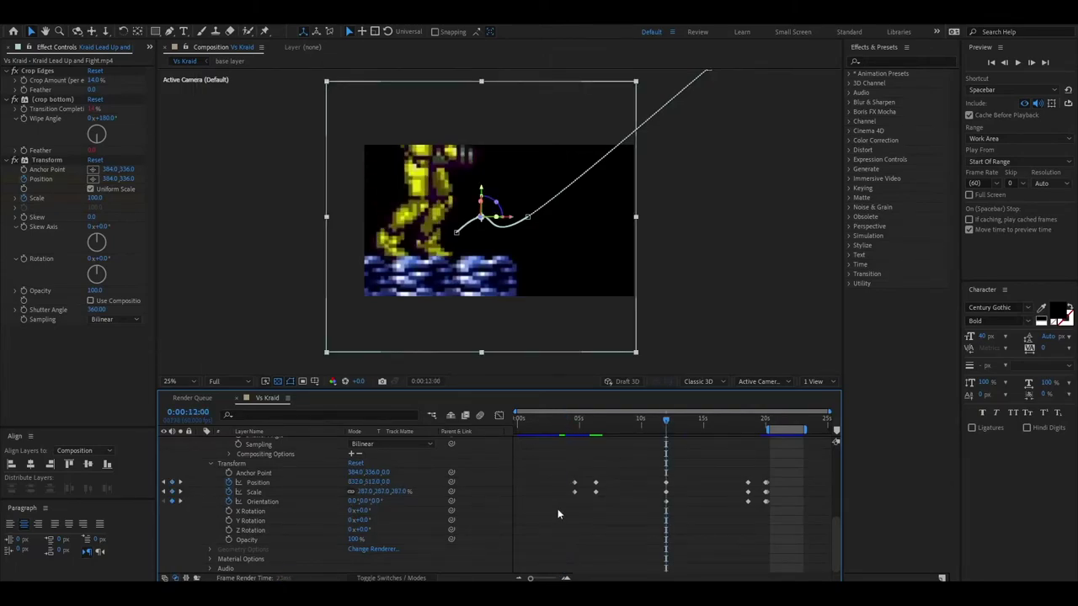
pyautogui.moveTo(663, 424); pyautogui.dragTo(577, 439)
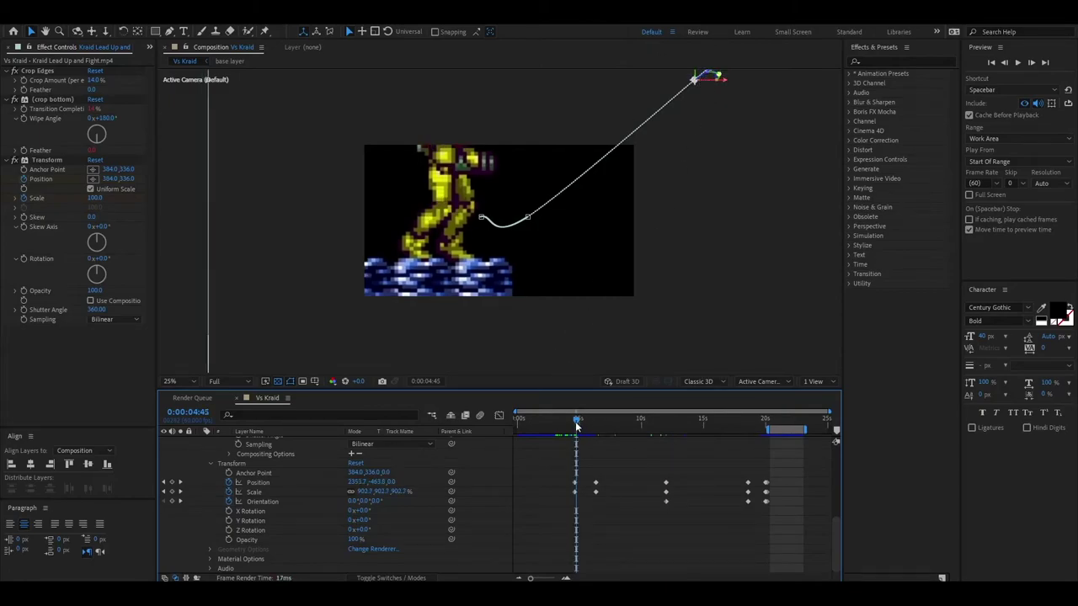
pyautogui.moveTo(575, 427); pyautogui.dragTo(667, 424)
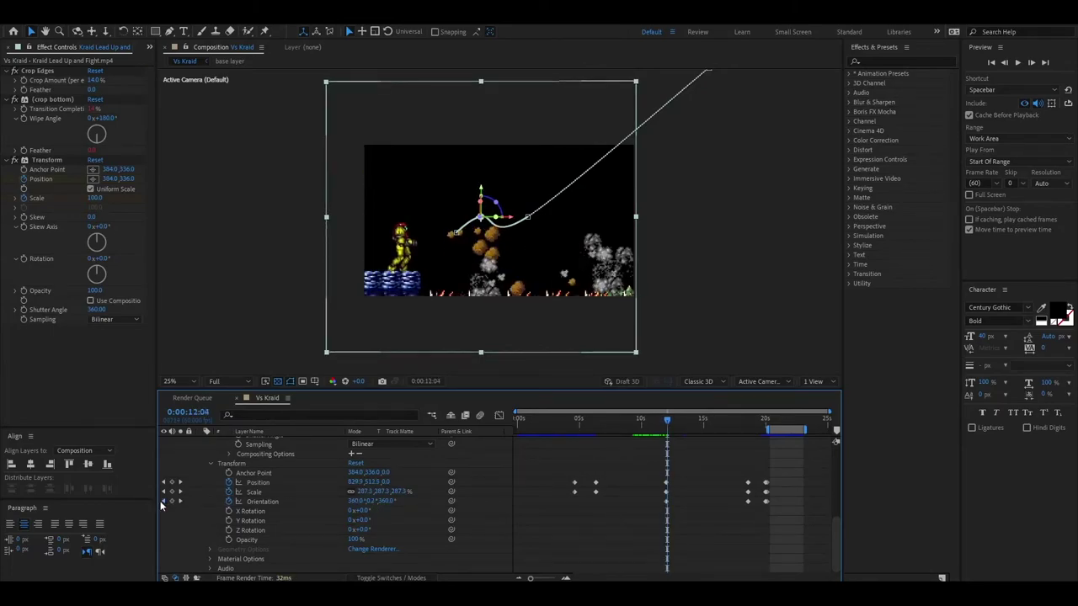
pyautogui.press('j')
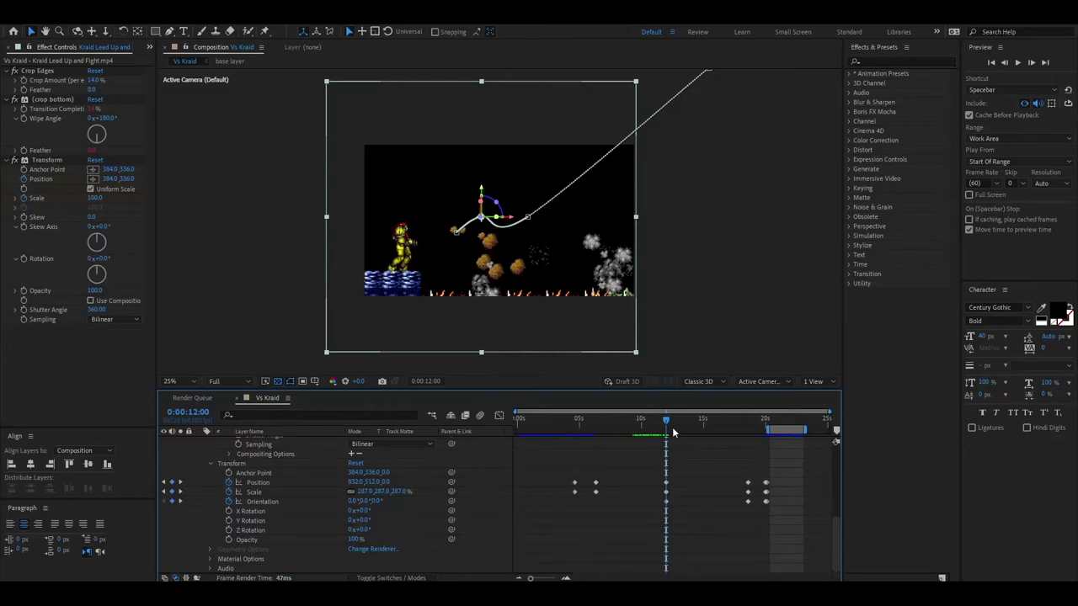
# - Scrub Kraid's emergence from 0:00:12:00 to 0:00:19:51 to review the footage layer's tilt and zoom
pyautogui.moveTo(667, 421); pyautogui.dragTo(713, 424)
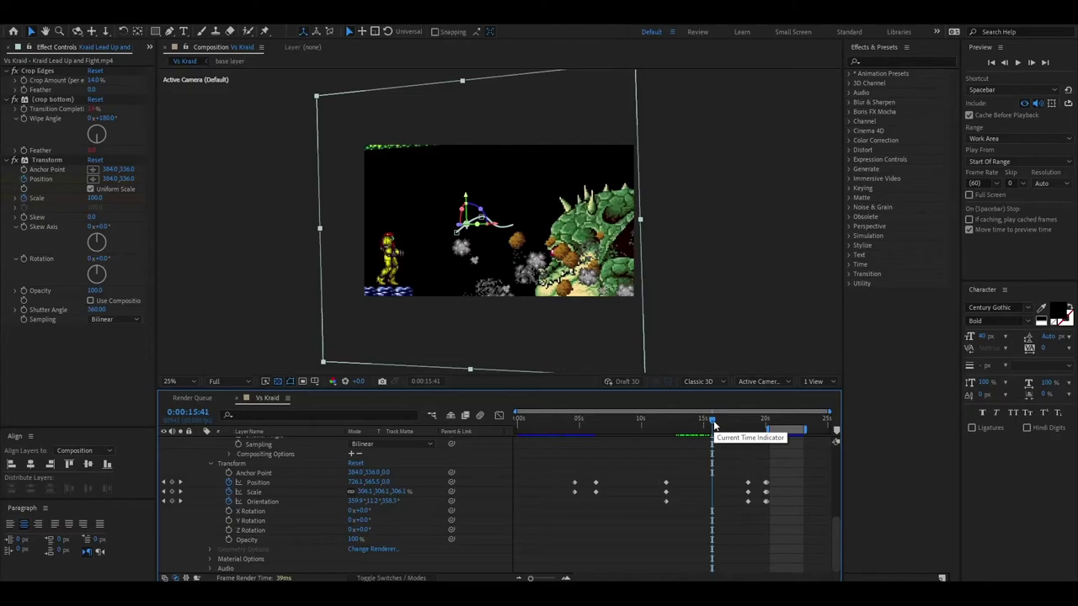
pyautogui.moveTo(713, 425); pyautogui.dragTo(740, 425)
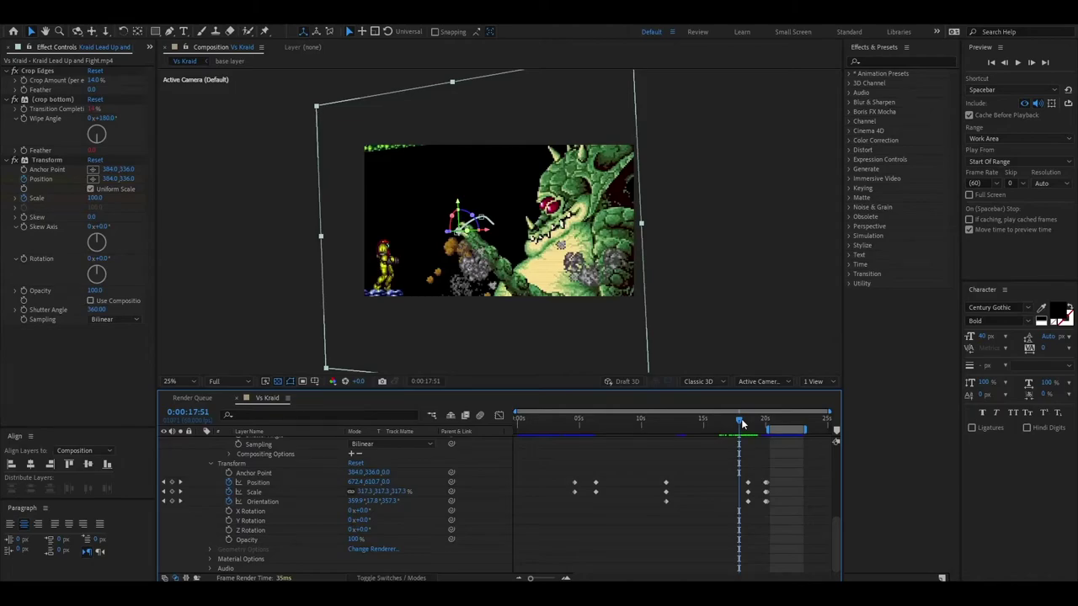
pyautogui.moveTo(742, 419); pyautogui.dragTo(752, 418)
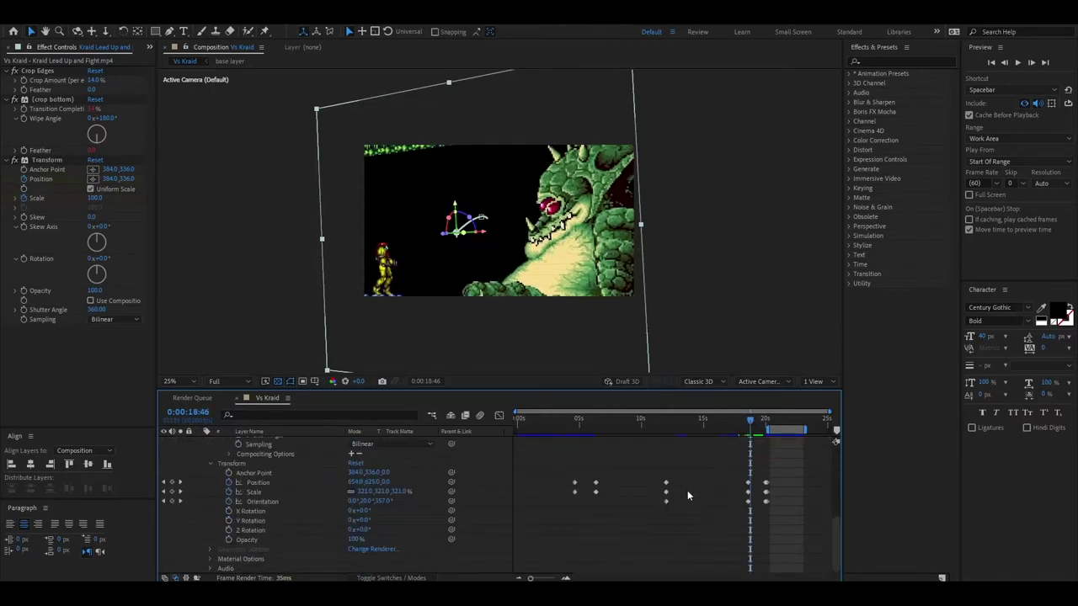
pyautogui.click(747, 418)
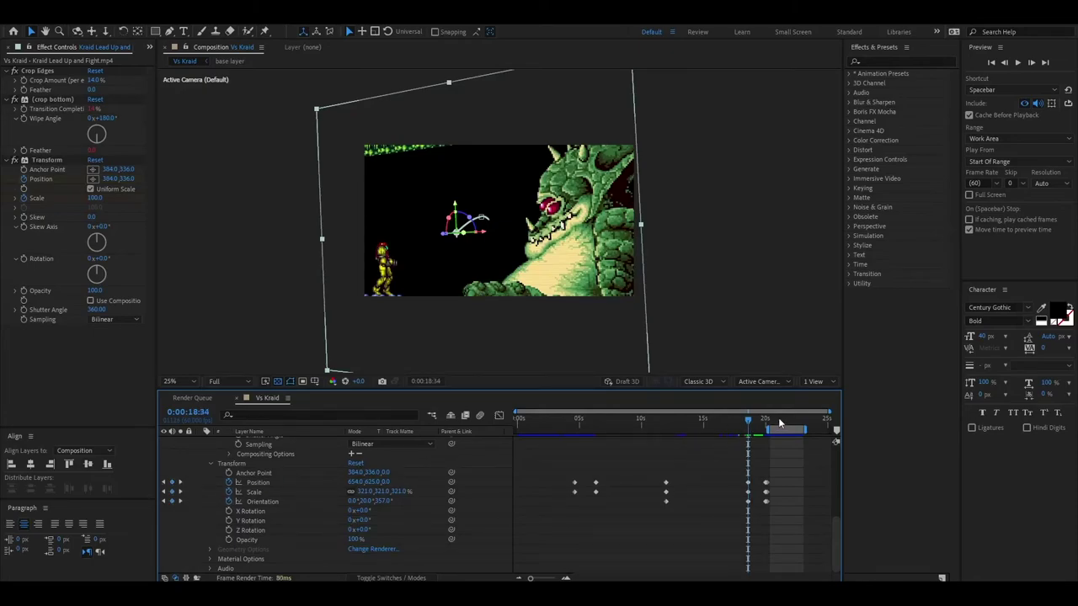
pyautogui.moveTo(750, 420); pyautogui.dragTo(758, 425)
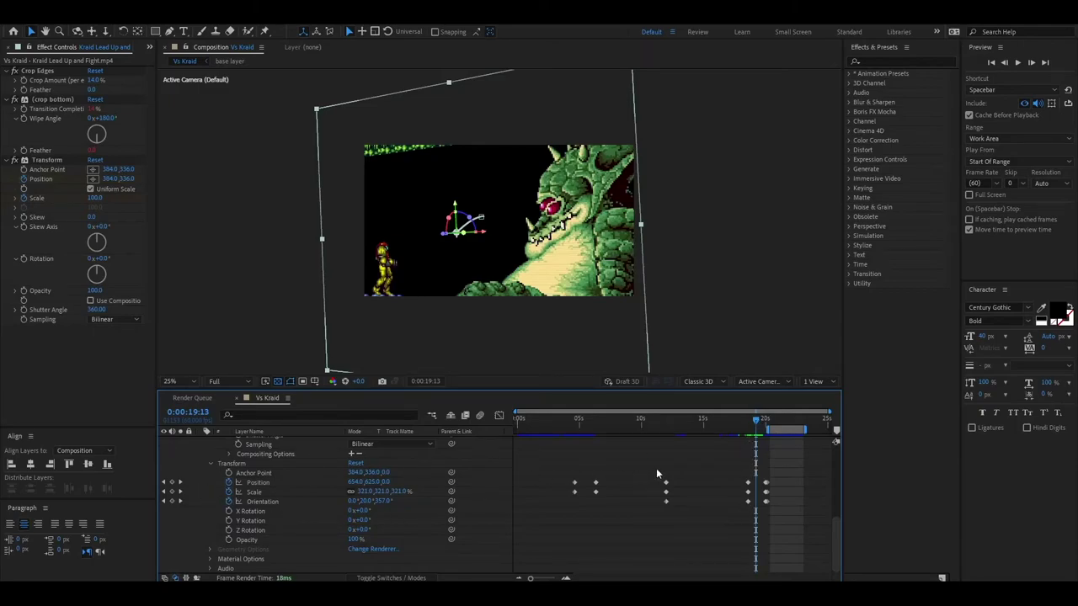
pyautogui.moveTo(760, 421); pyautogui.dragTo(766, 426)
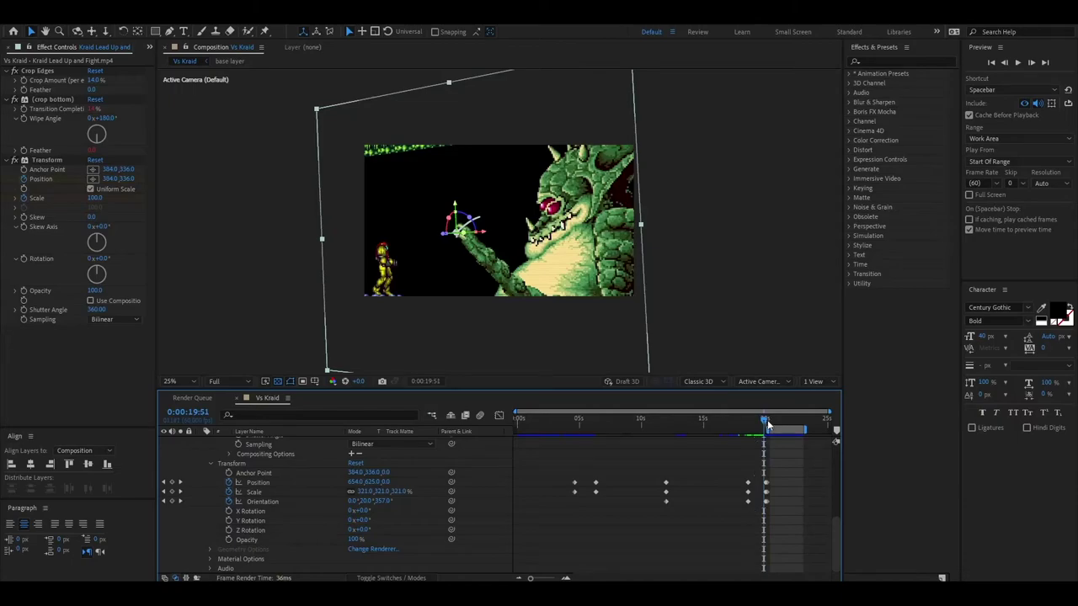
# - Inspect the Transform effect's position and scale at the 0:00:20:00 and 0:00:20:07 keyframes of the Kraid footage
pyautogui.click(181, 485)
pyautogui.scroll(4, 182, 485)
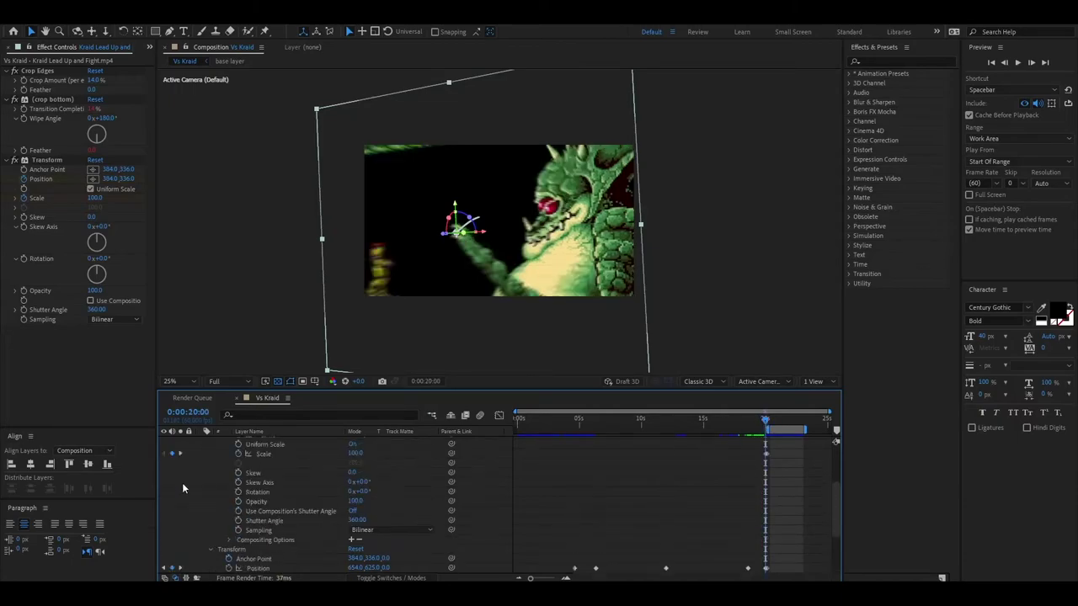
pyautogui.scroll(3, 181, 482)
pyautogui.scroll(-3, 202, 530)
pyautogui.scroll(3, 198, 496)
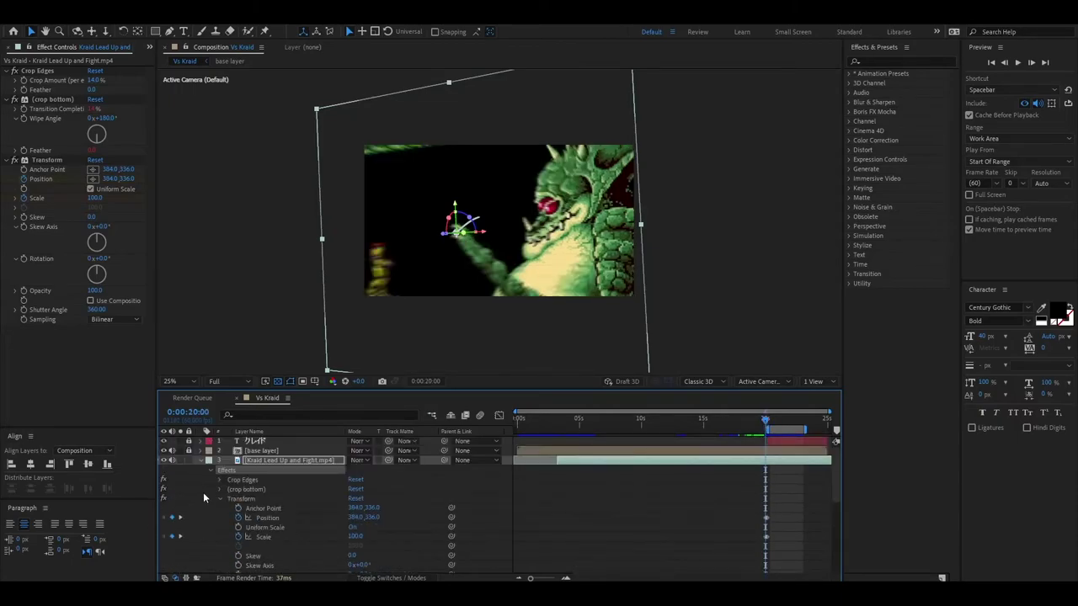
pyautogui.scroll(-3, 277, 486)
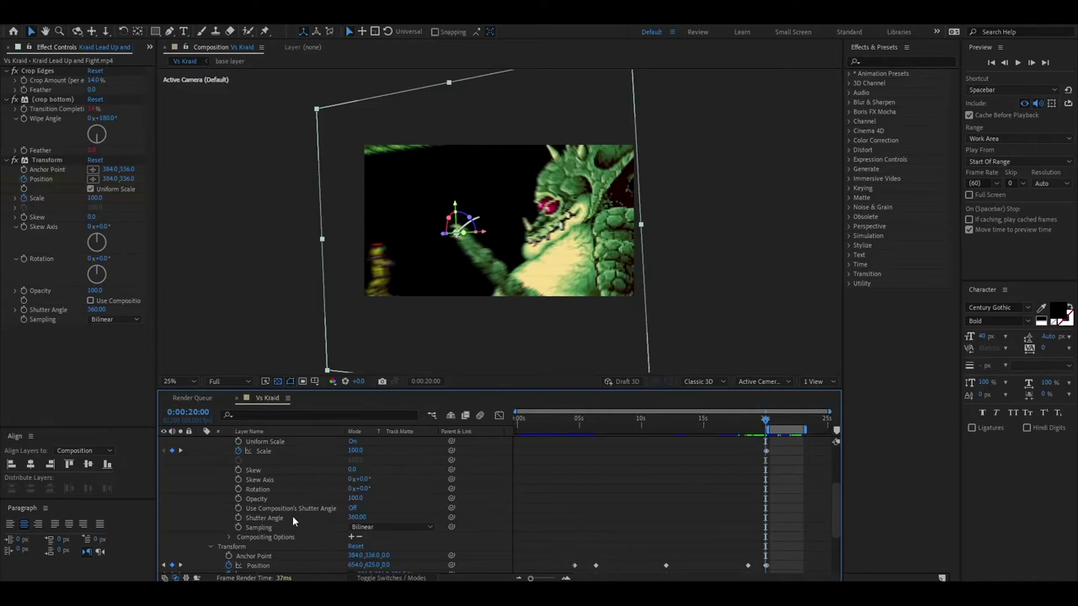
pyautogui.scroll(2, 251, 519)
pyautogui.click(183, 508)
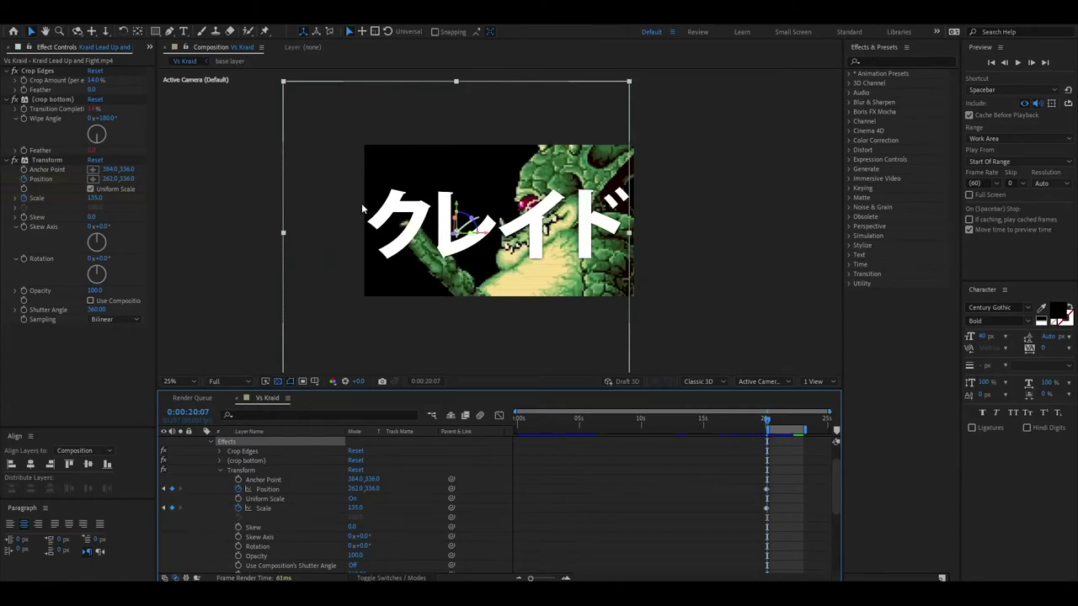
# - Step back and forth between the 0:00:20:00 and 0:00:20:07 keyframes to compare the Kraid footage layer's own orientation
pyautogui.scroll(-5, 628, 490)
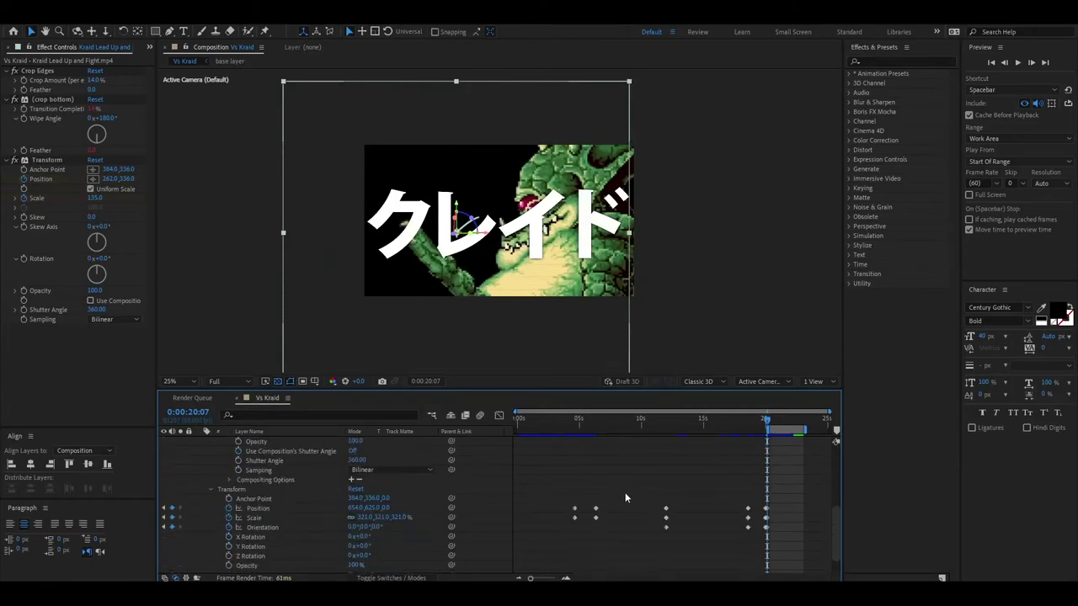
pyautogui.click(165, 508)
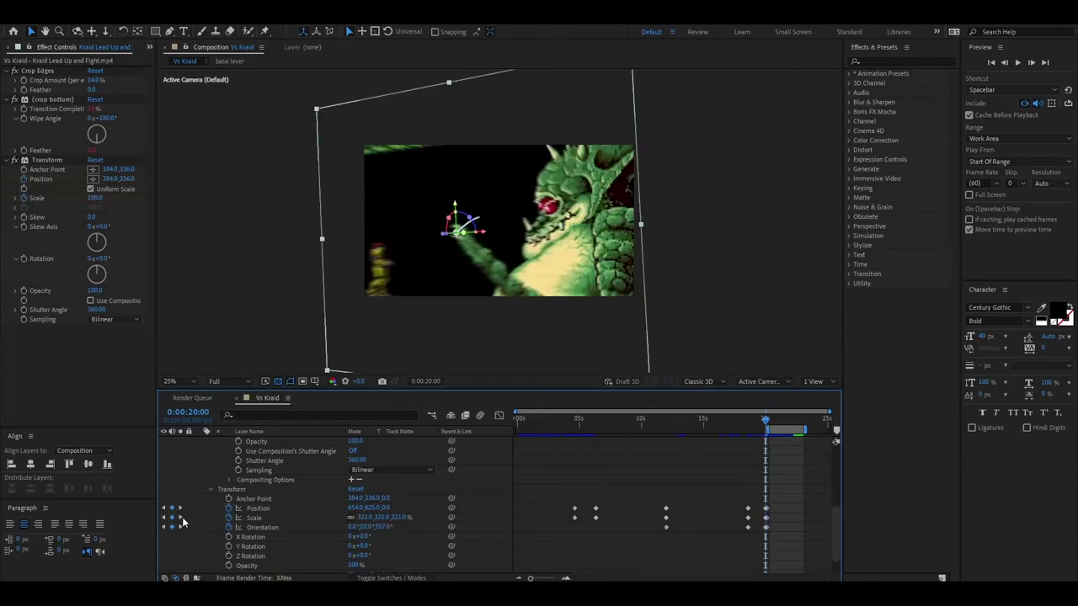
pyautogui.click(181, 527)
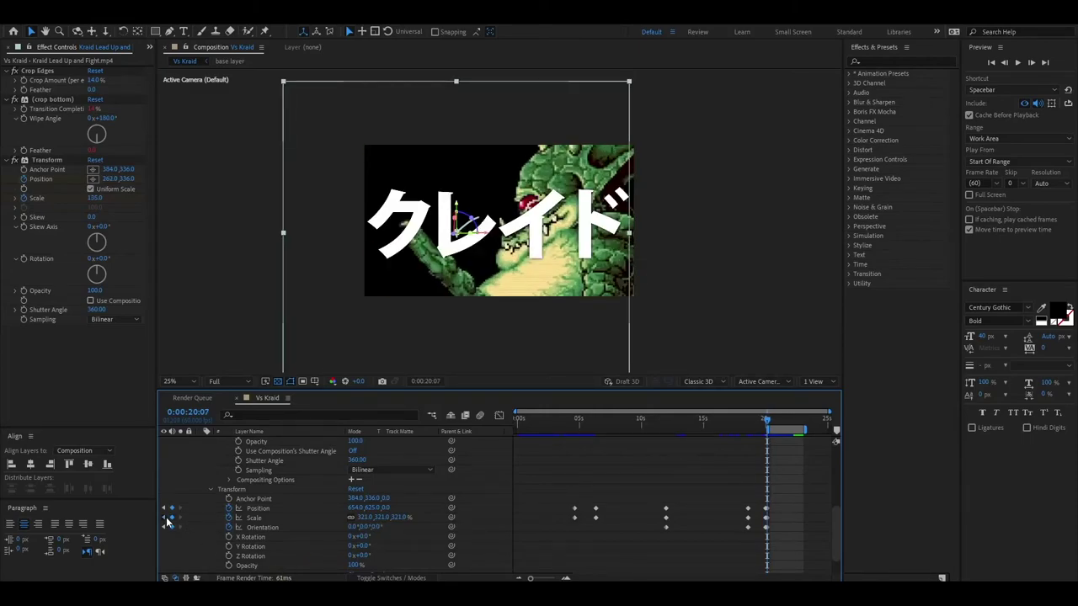
pyautogui.click(165, 518)
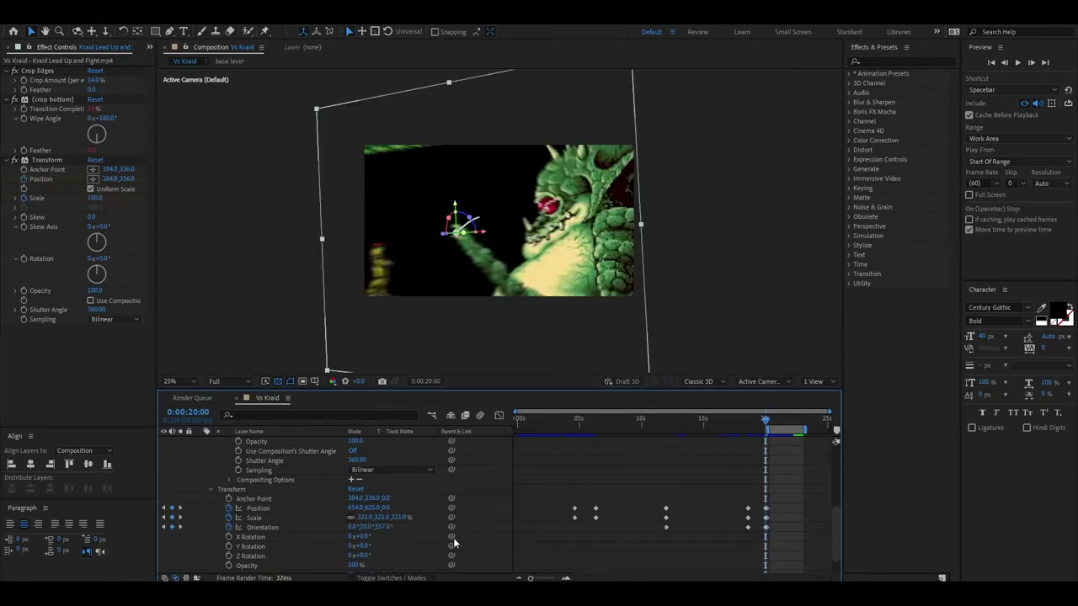
pyautogui.click(182, 519)
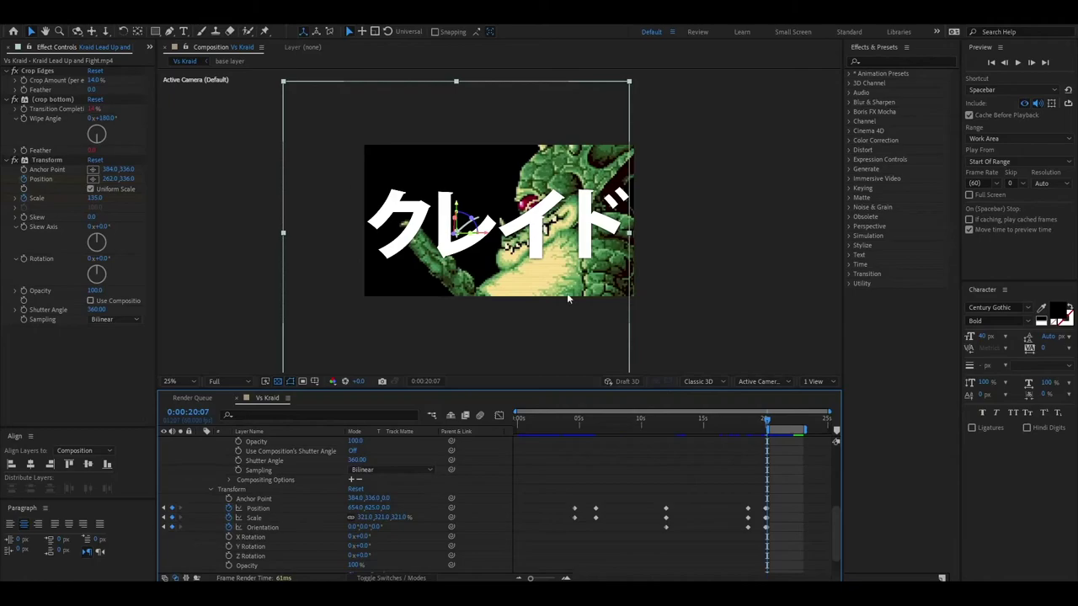
# - Compare the footage layer's Transform effect with its own transform properties at 0:00:20:07 and scrub towards the composition's end
pyautogui.scroll(4, 414, 472)
pyautogui.scroll(1, 414, 472)
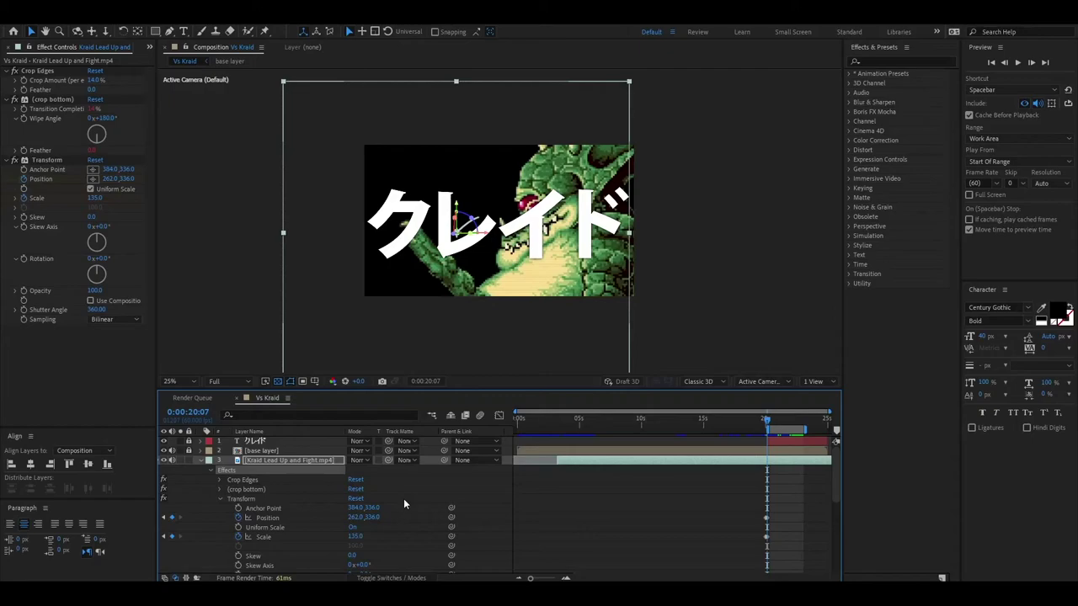
pyautogui.scroll(-1, 403, 498)
pyautogui.scroll(1, 404, 532)
pyautogui.scroll(-6, 400, 527)
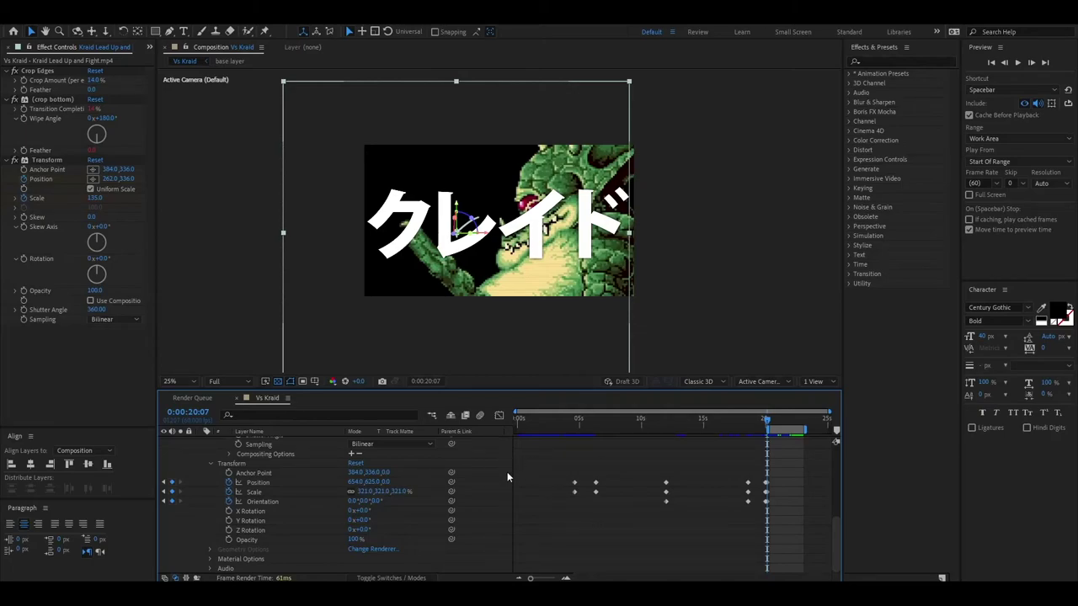
pyautogui.scroll(8, 493, 479)
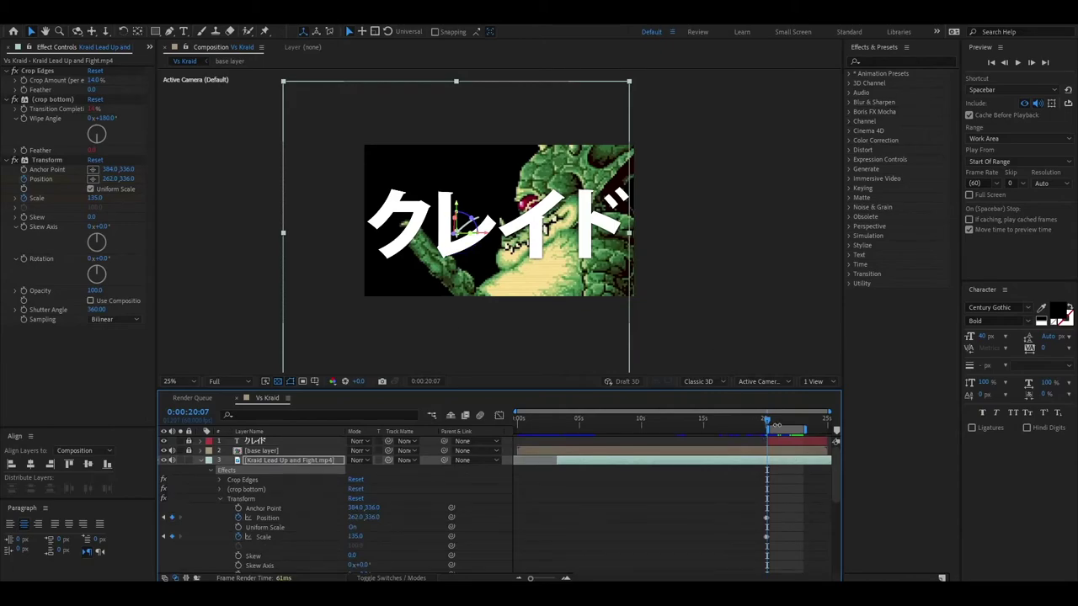
pyautogui.moveTo(768, 419); pyautogui.dragTo(836, 431)
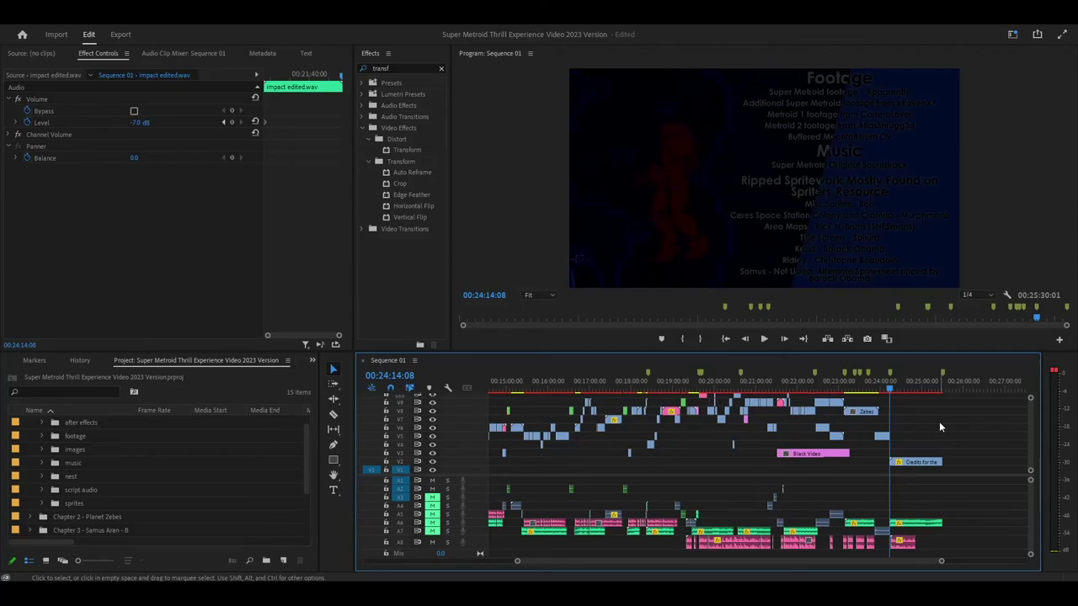
# - Scrub the start of the credits between 00:24:14:08 and 00:24:35:14 to review the footage, music and spritework acknowledgements and the publisher card
pyautogui.click(891, 391)
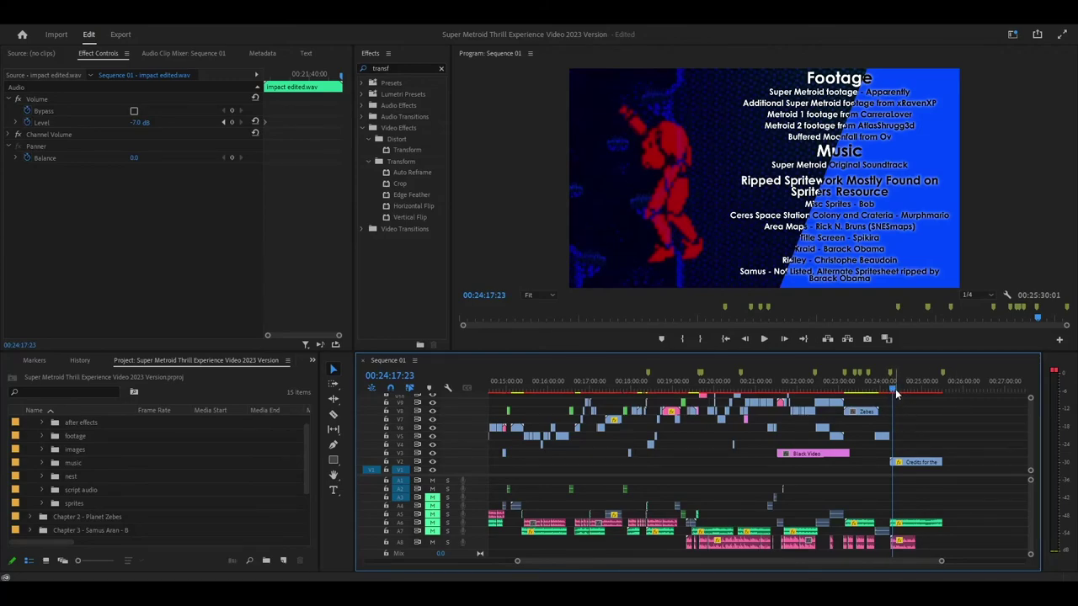
pyautogui.moveTo(894, 389); pyautogui.dragTo(906, 387)
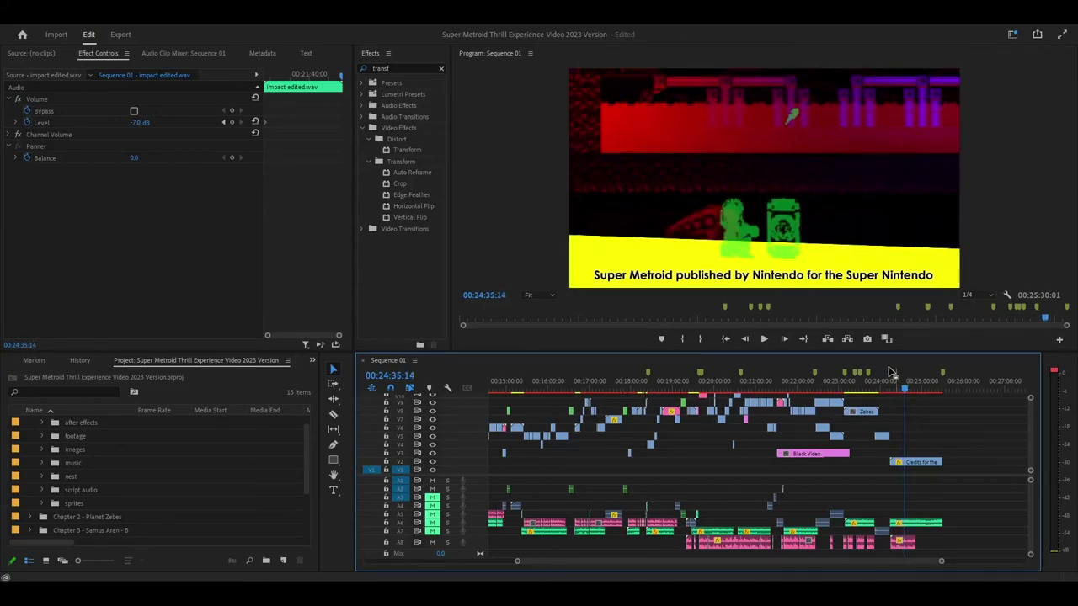
pyautogui.click(901, 387)
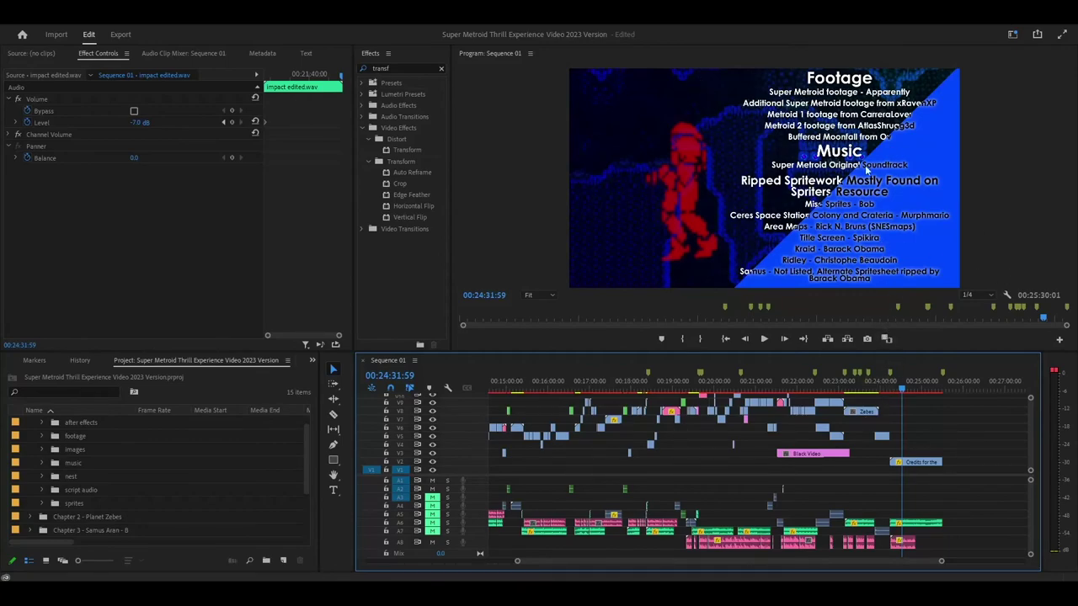
pyautogui.moveTo(901, 386)
pyautogui.mouseDown()
pyautogui.moveTo(891, 389)
pyautogui.moveTo(905, 389)
pyautogui.mouseUp()
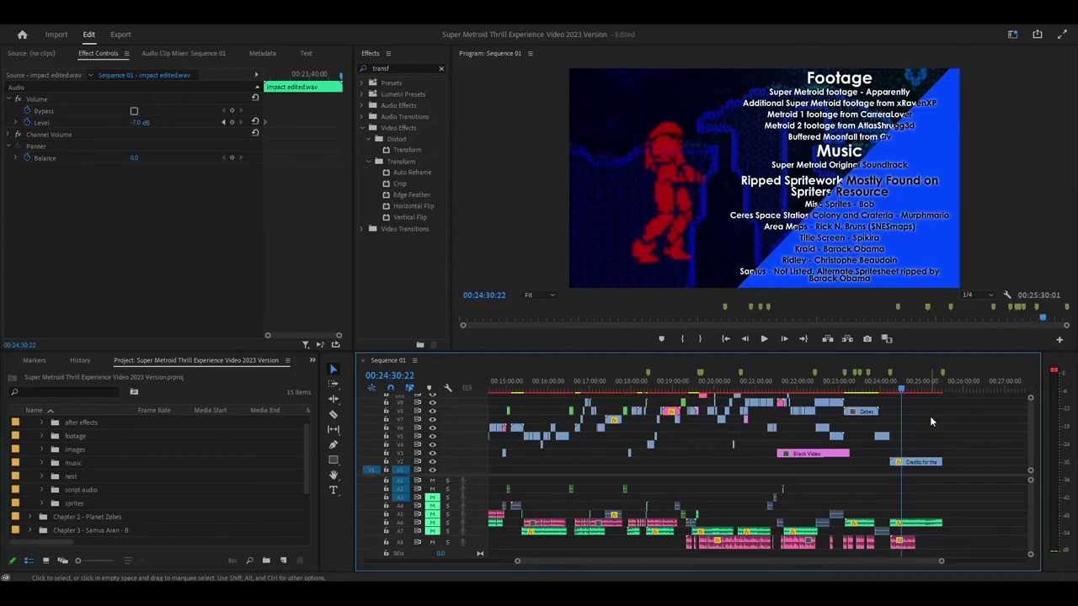
pyautogui.click(902, 387)
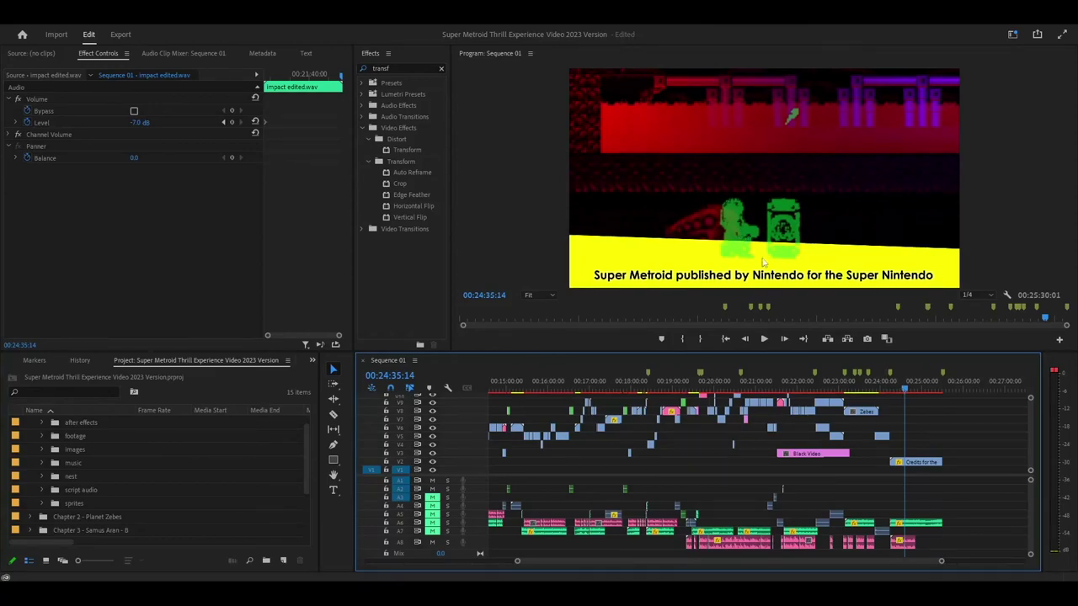
# - Scrub the remaining credits through the staff list at 00:24:48:12 and the closing title at 00:25:19:51 to the end of the sequence
pyautogui.click(907, 387)
pyautogui.moveTo(908, 388); pyautogui.dragTo(914, 389)
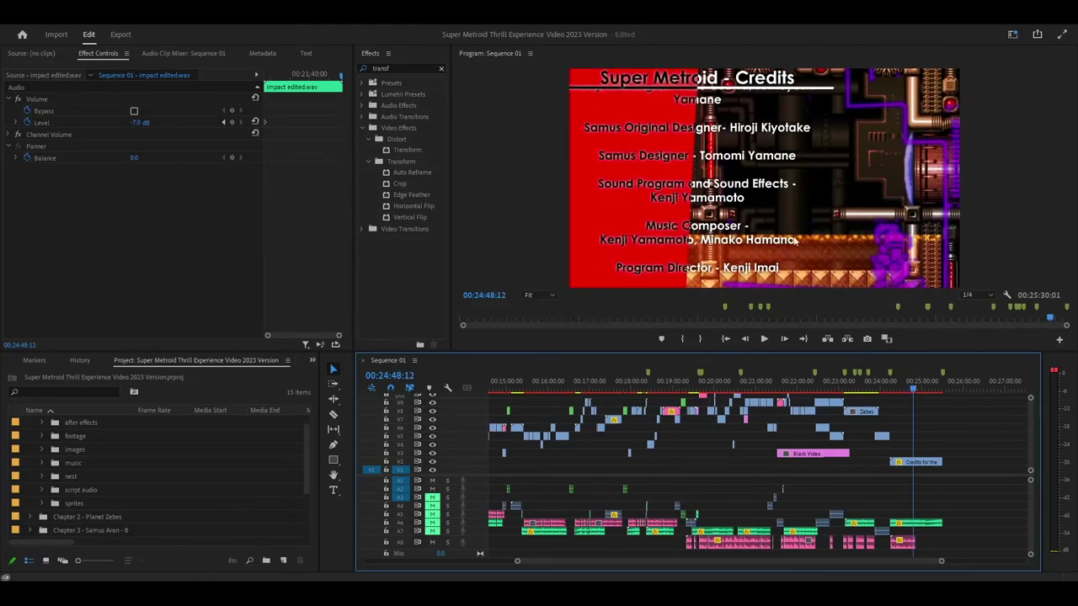
pyautogui.moveTo(912, 393); pyautogui.dragTo(934, 393)
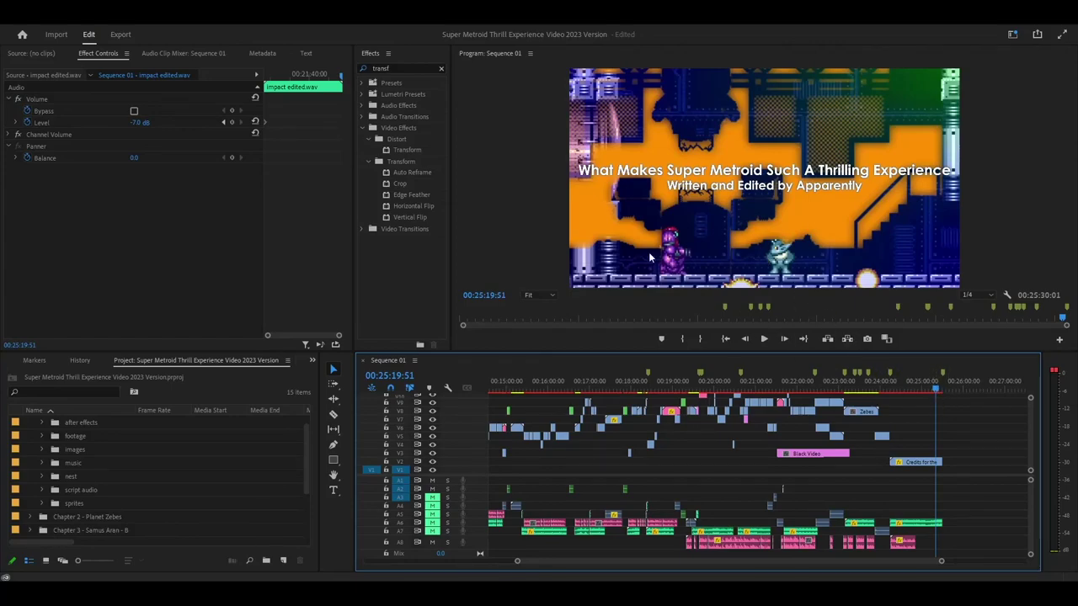
pyautogui.click(939, 389)
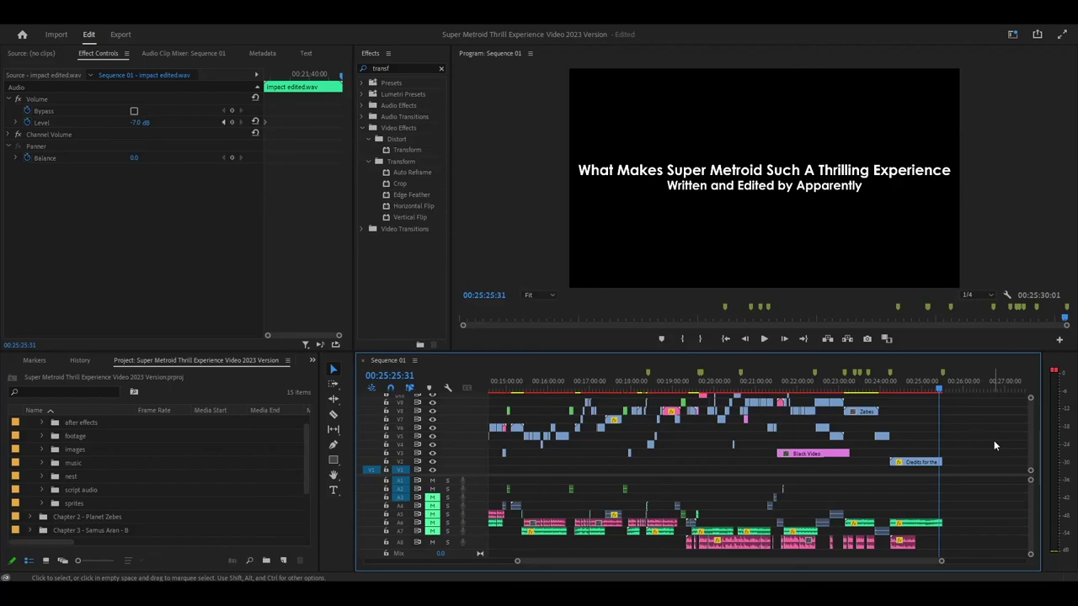
pyautogui.click(940, 391)
pyautogui.moveTo(940, 393); pyautogui.dragTo(944, 394)
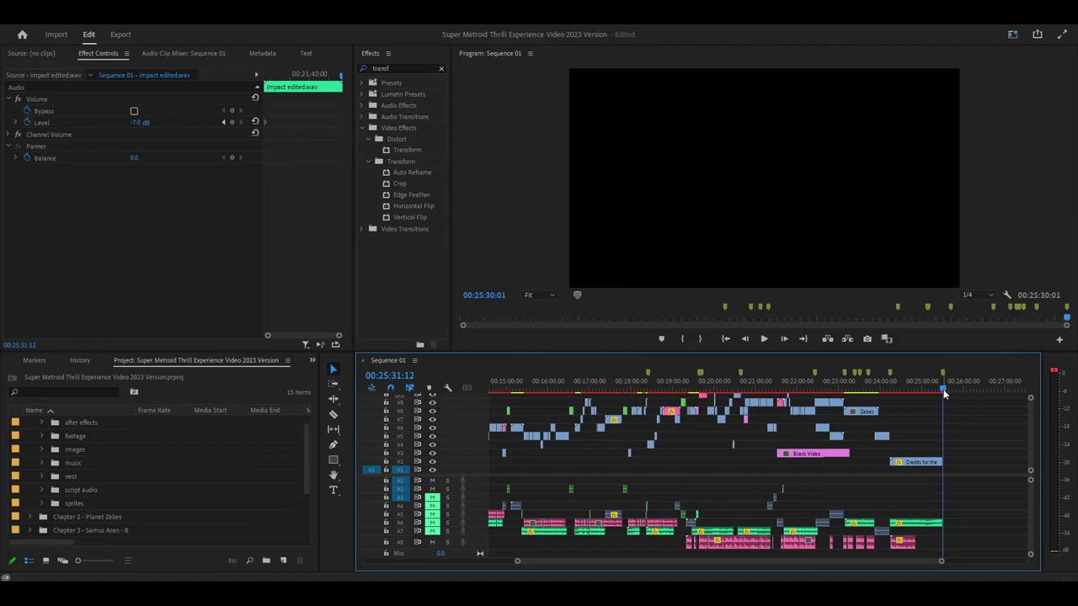